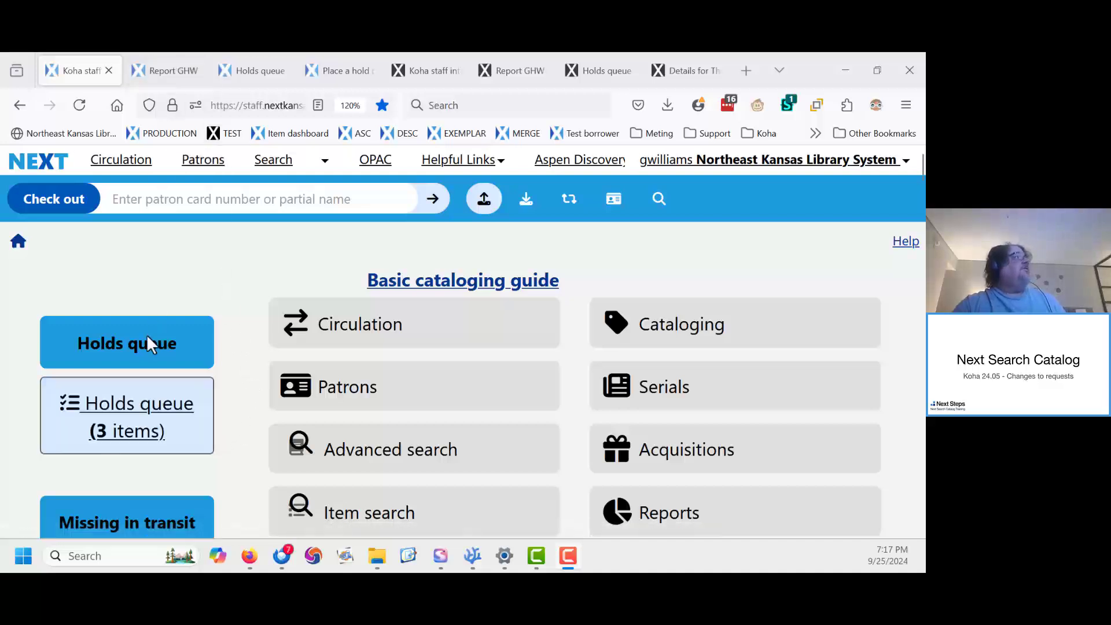
# - Look over the notes of the GHW - Priority Holds Report (report 3084)
pyautogui.click(162, 72)
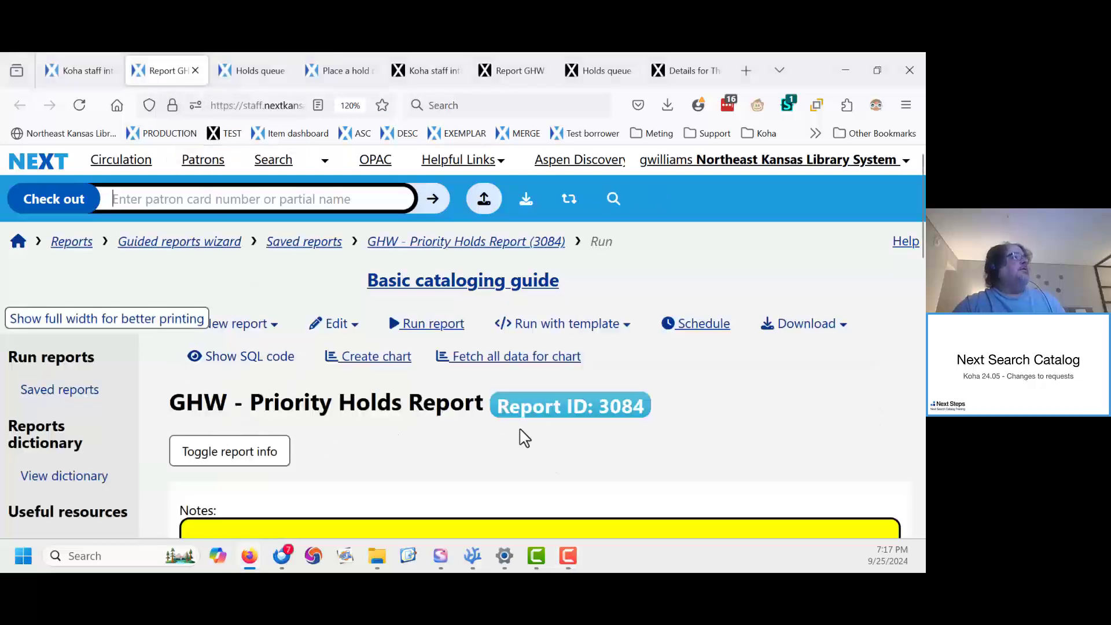
pyautogui.scroll(-3, 369, 450)
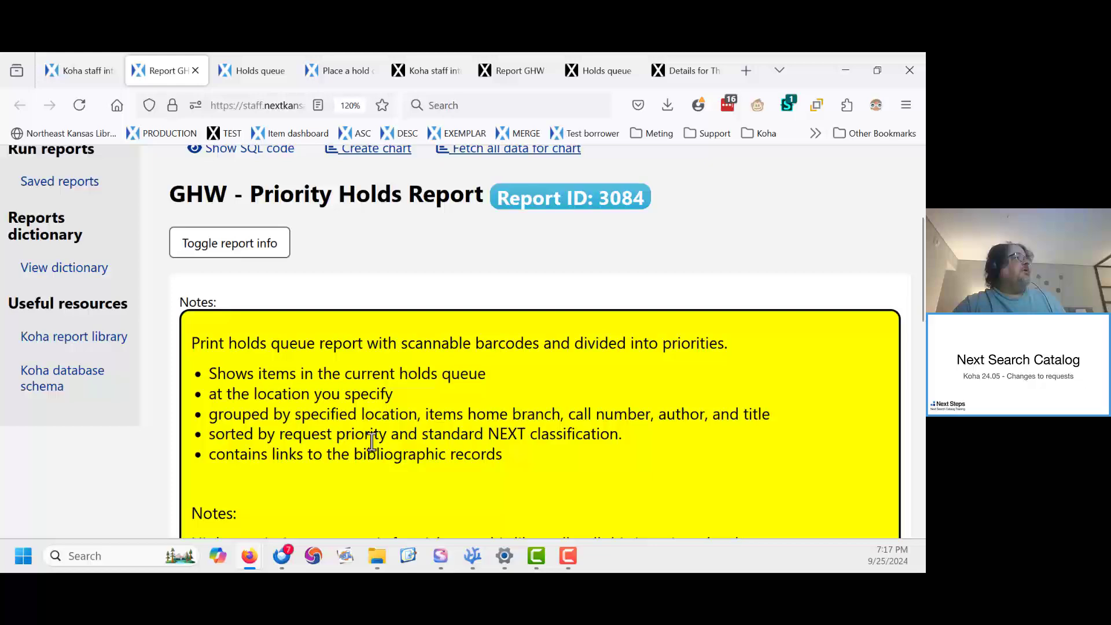
pyautogui.scroll(3, 371, 442)
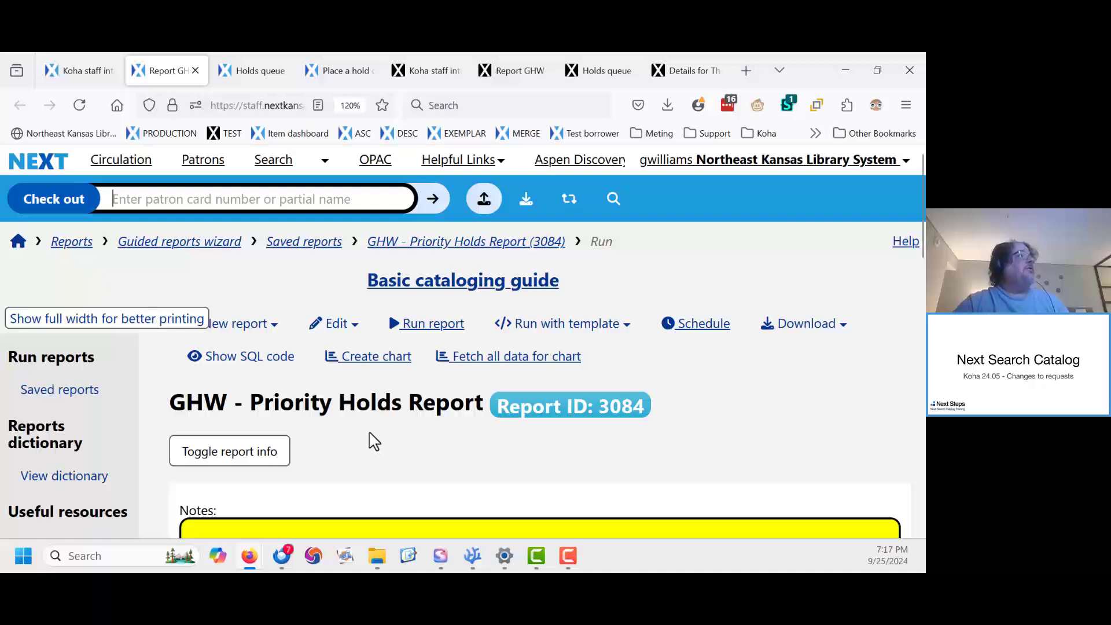
# - Generate a fresh holds queue listing for the Northeast Kansas Library System from the Circulation area
pyautogui.click(258, 67)
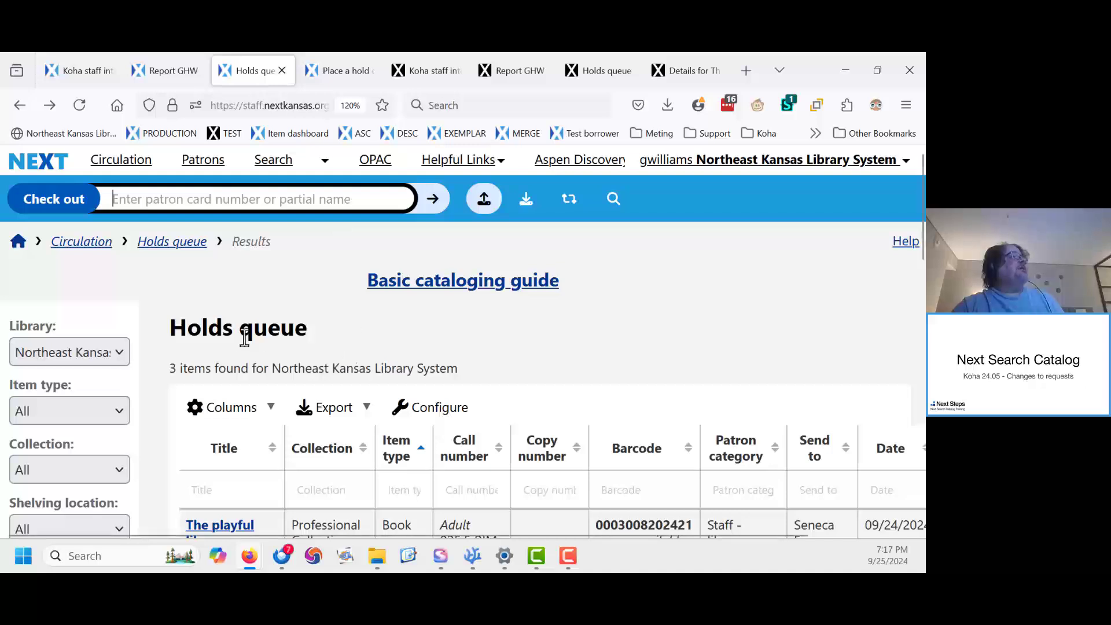
pyautogui.click(120, 168)
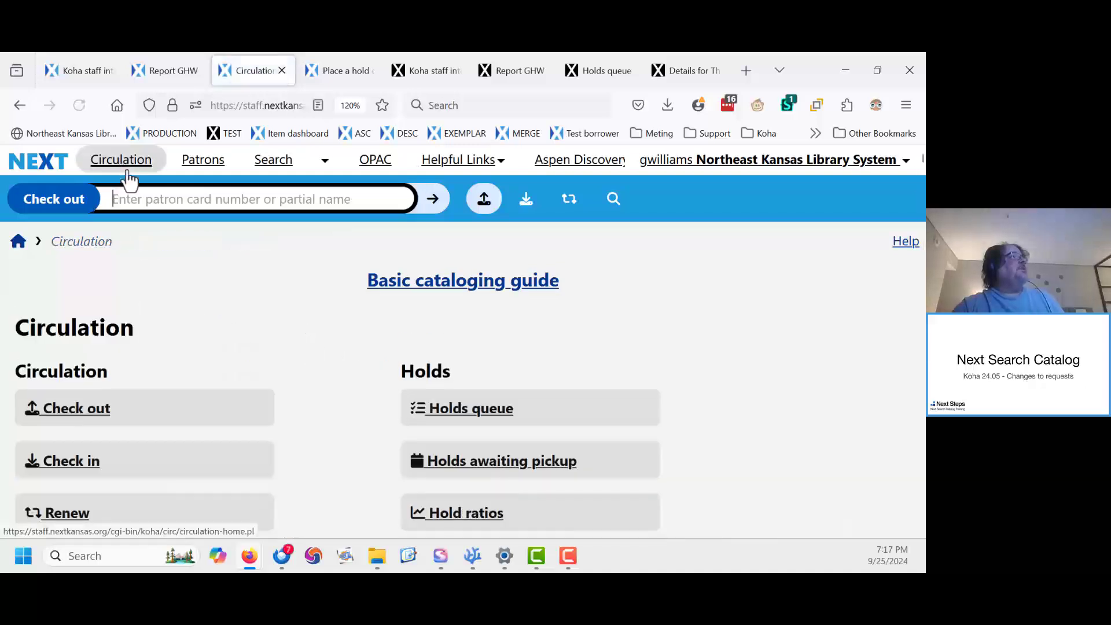
pyautogui.click(485, 415)
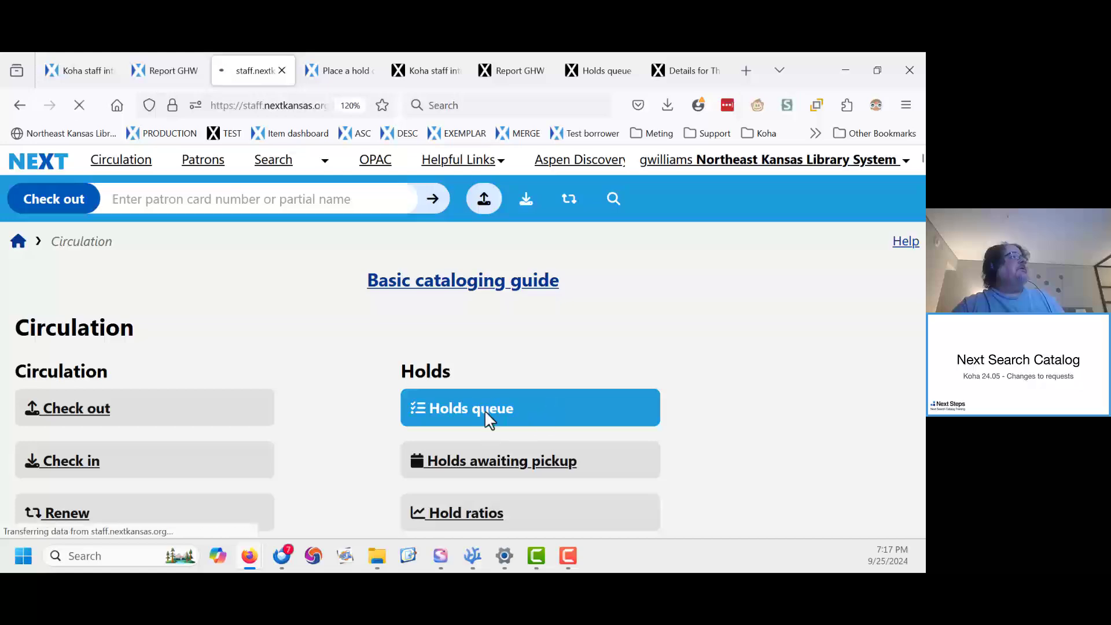
pyautogui.scroll(-5, 228, 442)
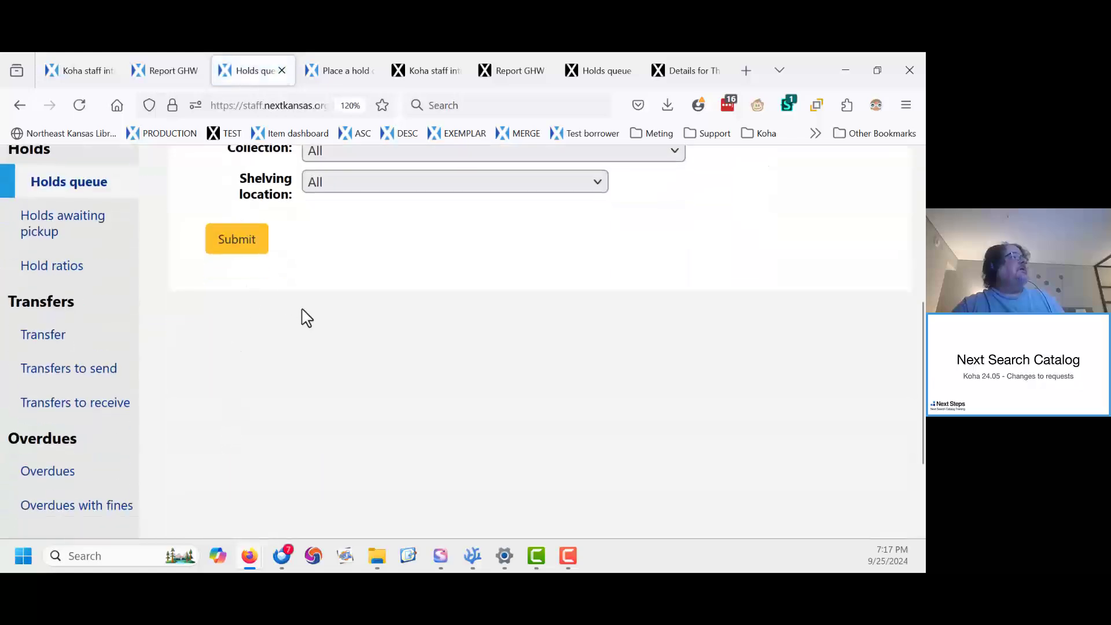
pyautogui.scroll(4, 306, 318)
pyautogui.click(241, 449)
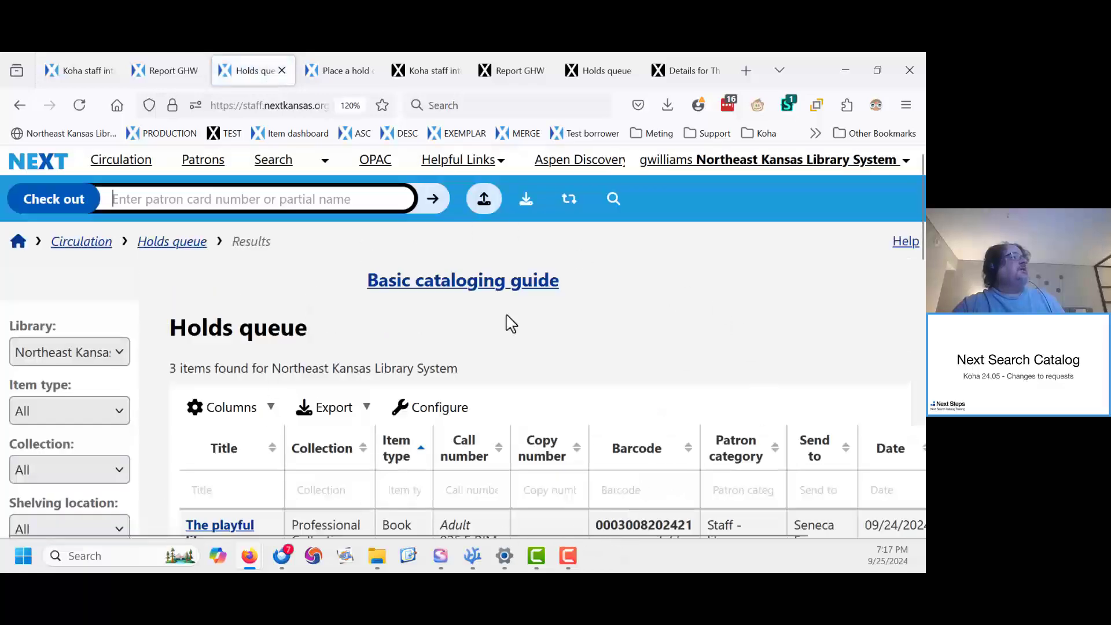
# - Review the entries in the holds queue and locate Training and testing record. Volume 17
pyautogui.scroll(-8, 553, 515)
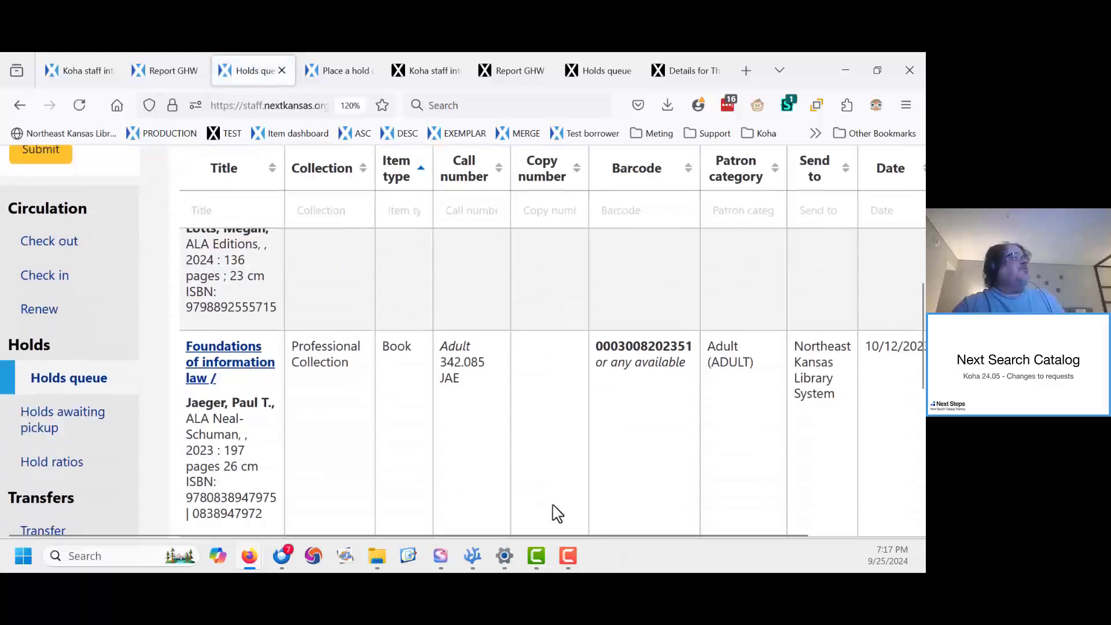
pyautogui.scroll(-3, 557, 513)
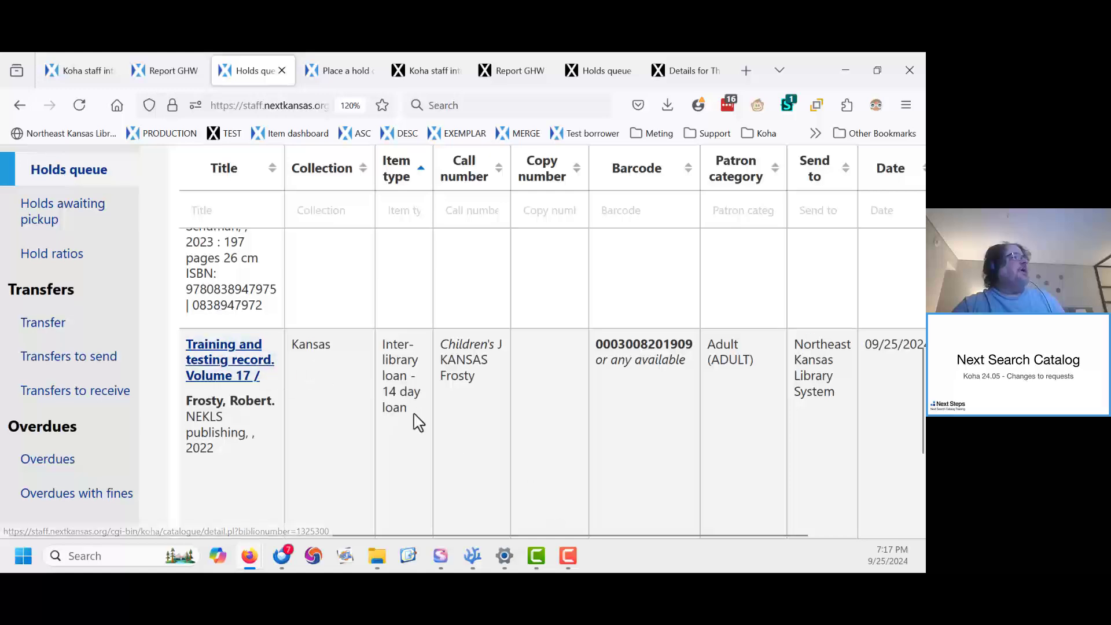
pyautogui.scroll(-3, 356, 457)
pyautogui.scroll(1, 405, 459)
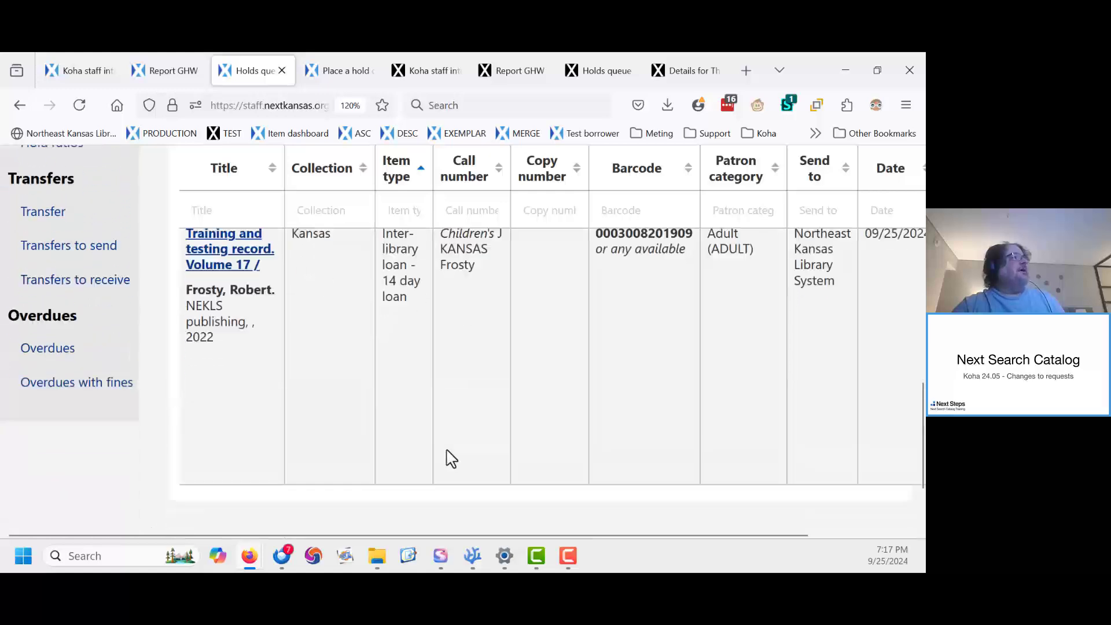
pyautogui.scroll(13, 454, 457)
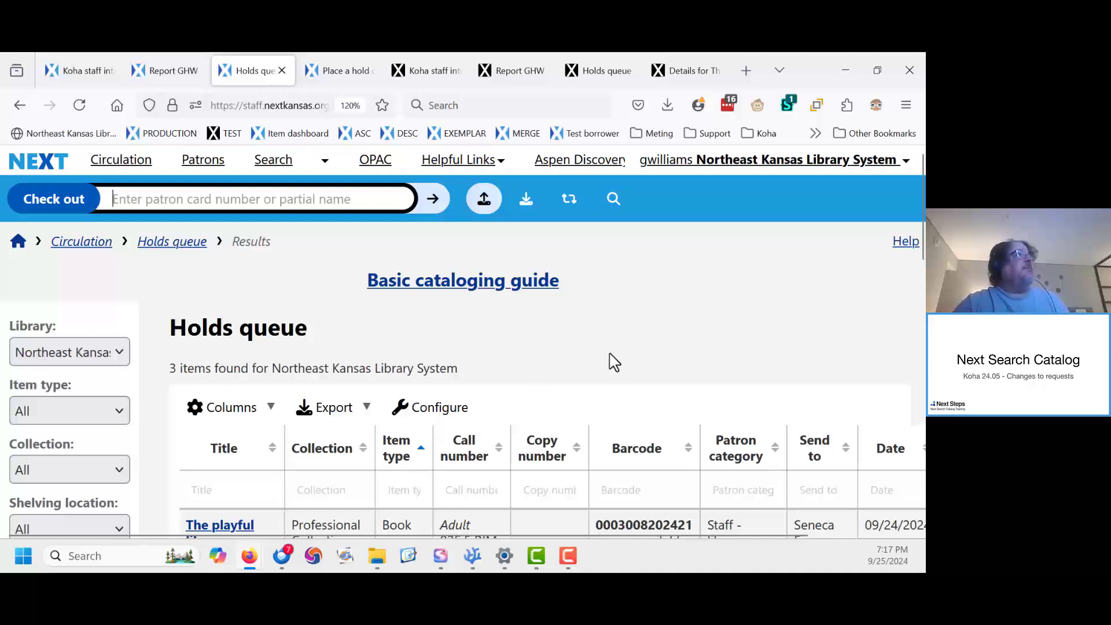
pyautogui.click(329, 78)
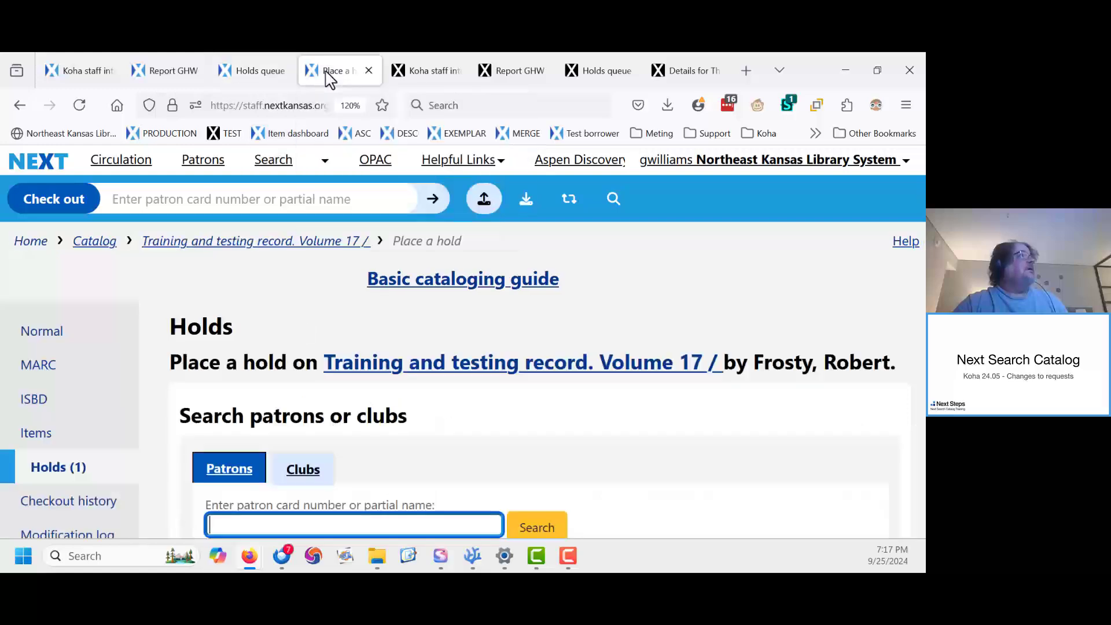
pyautogui.click(248, 74)
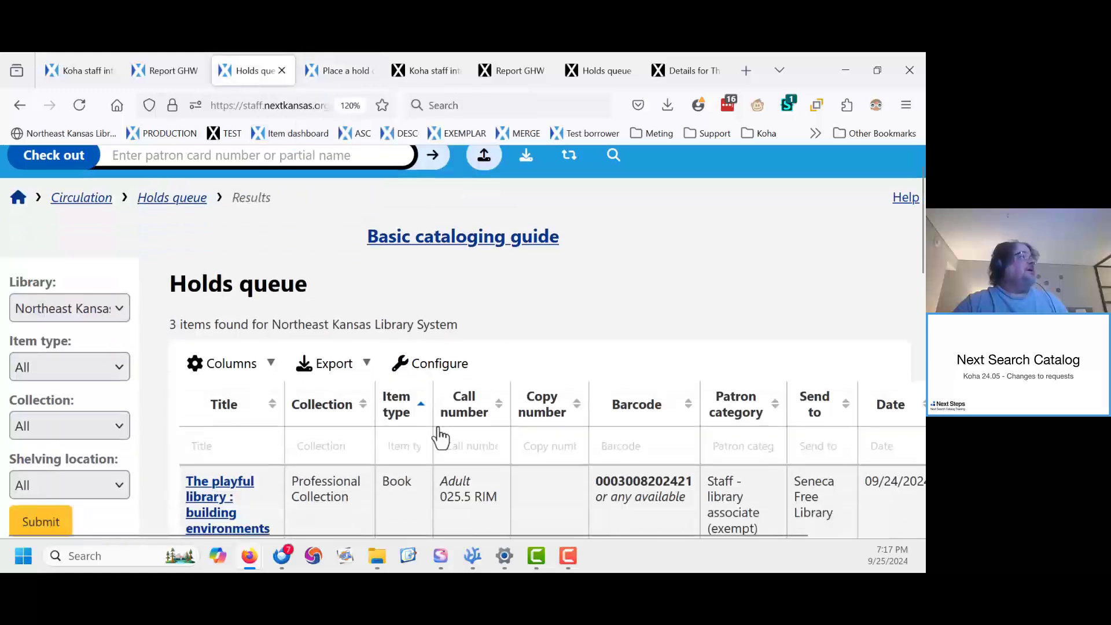
pyautogui.scroll(-10, 440, 437)
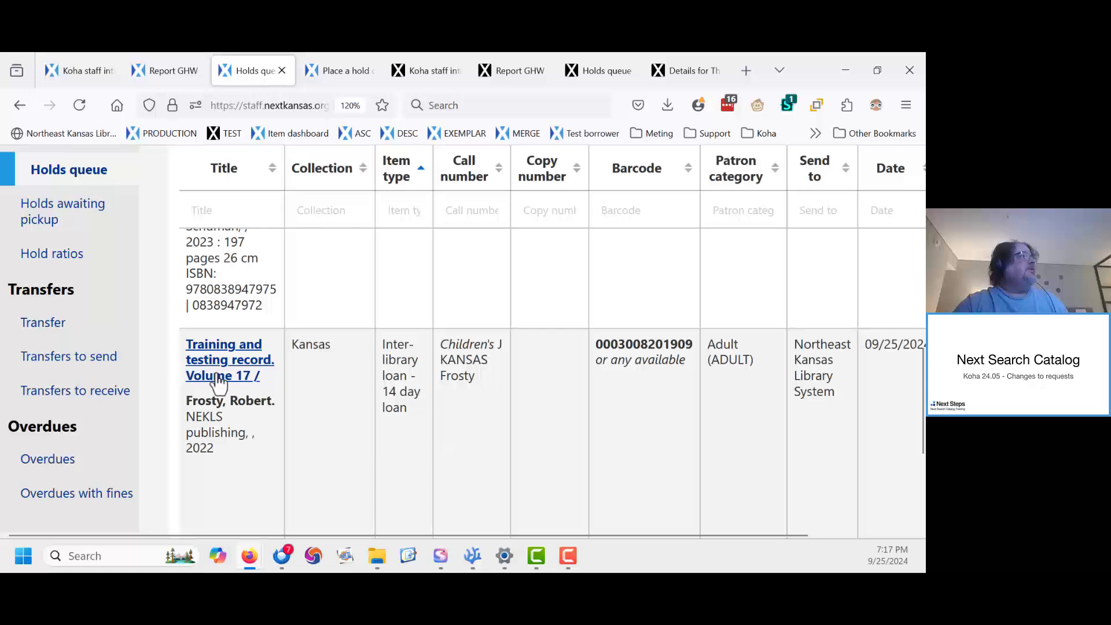
# - Cancel the existing hold on Training and testing record. Volume 17 with the cancellation reason "No reason given"
pyautogui.click(329, 70)
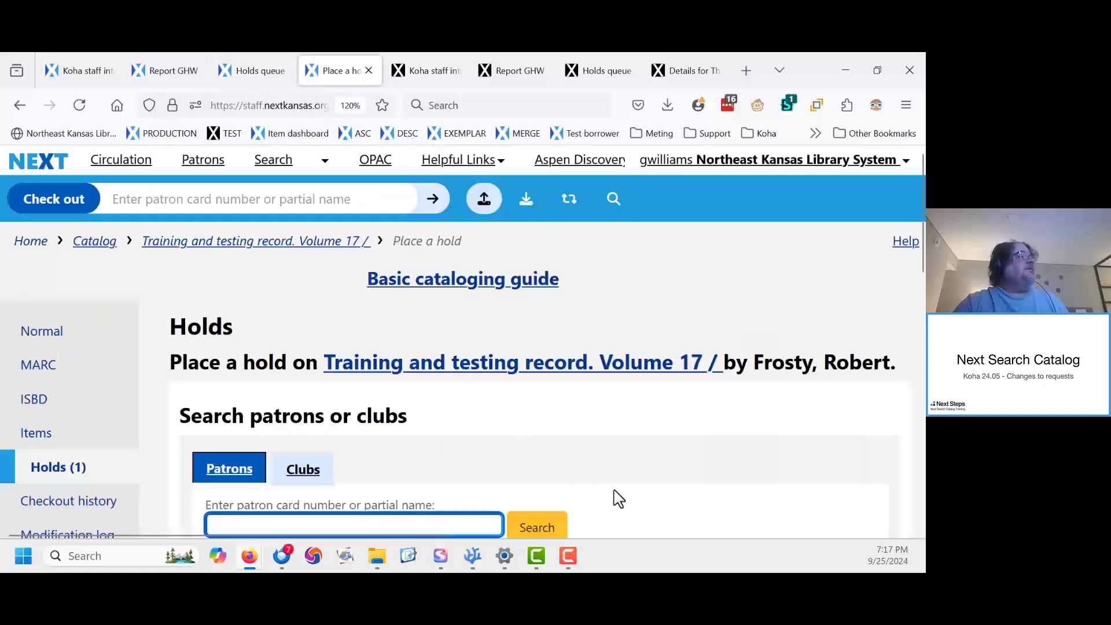
pyautogui.scroll(-10, 592, 463)
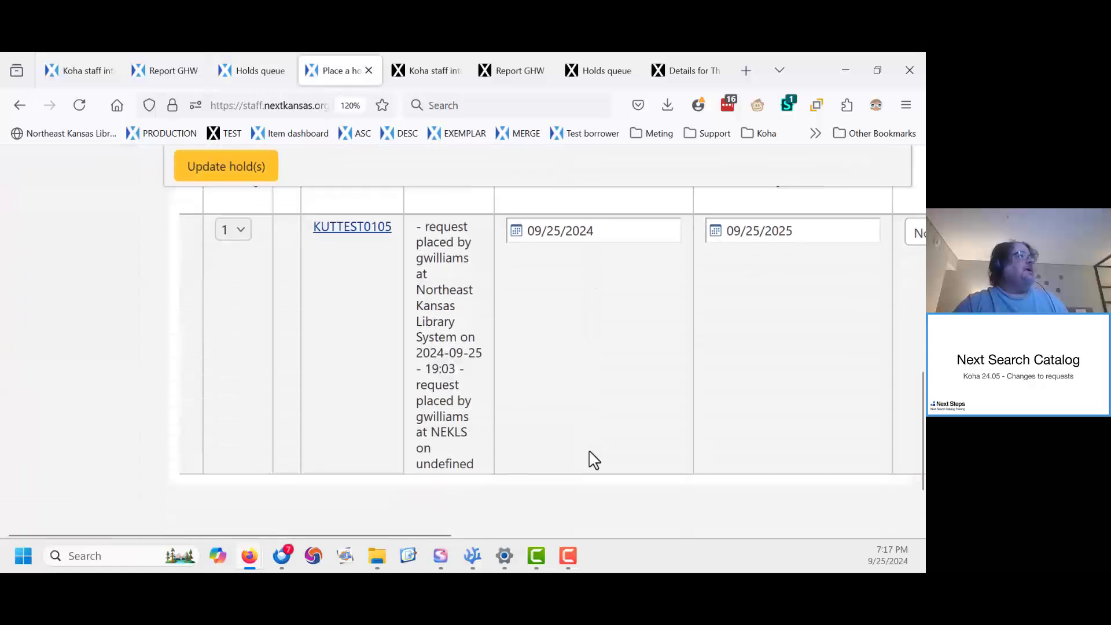
pyautogui.scroll(-3, 594, 450)
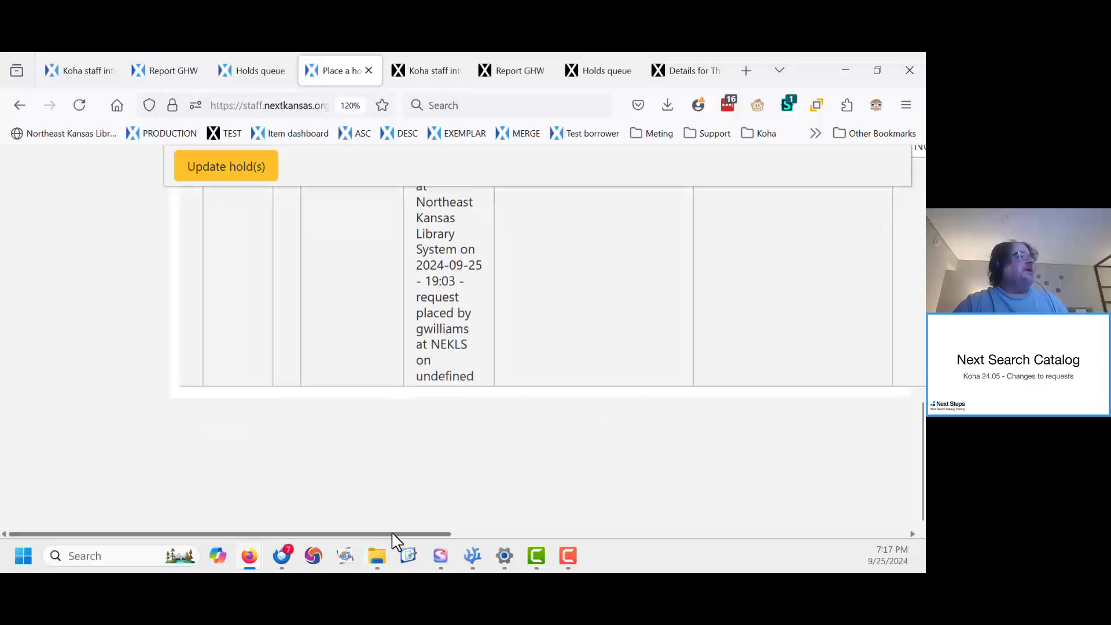
pyautogui.moveTo(438, 534); pyautogui.dragTo(871, 538)
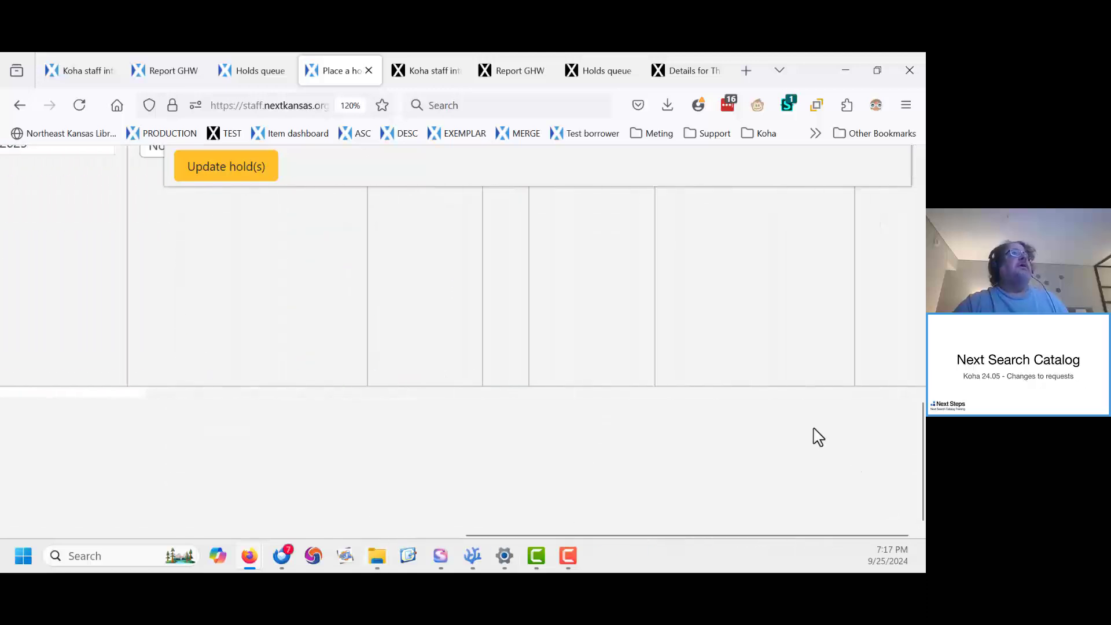
pyautogui.scroll(5, 816, 437)
pyautogui.click(579, 359)
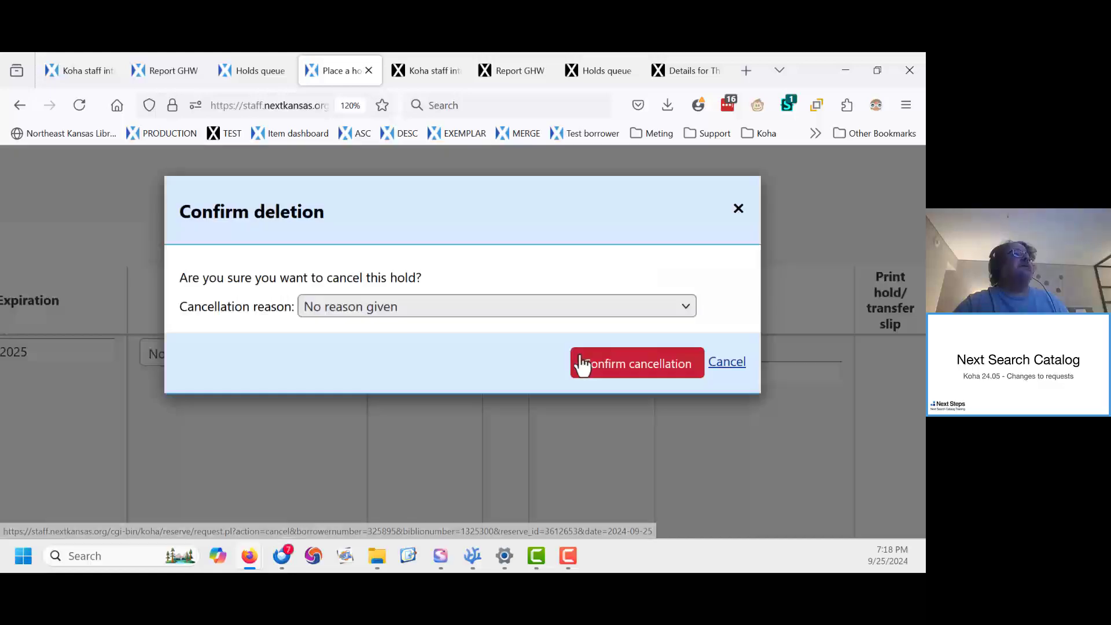
pyautogui.click(627, 371)
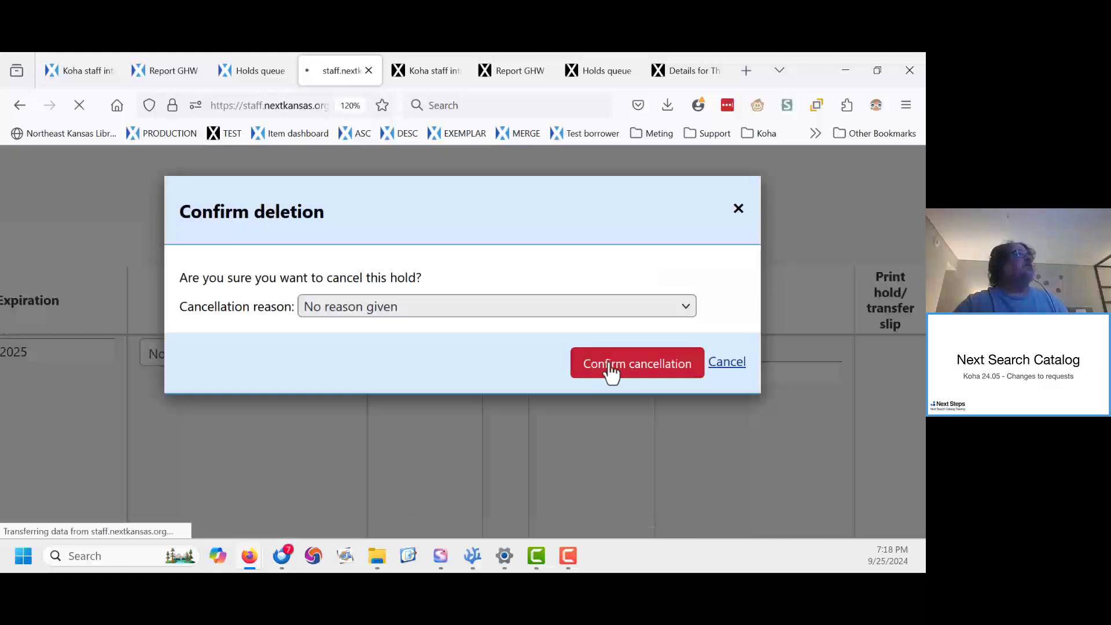
# - Reload the holds queue to look for Training and testing record. Volume 17, and check that record's holds page
pyautogui.click(253, 63)
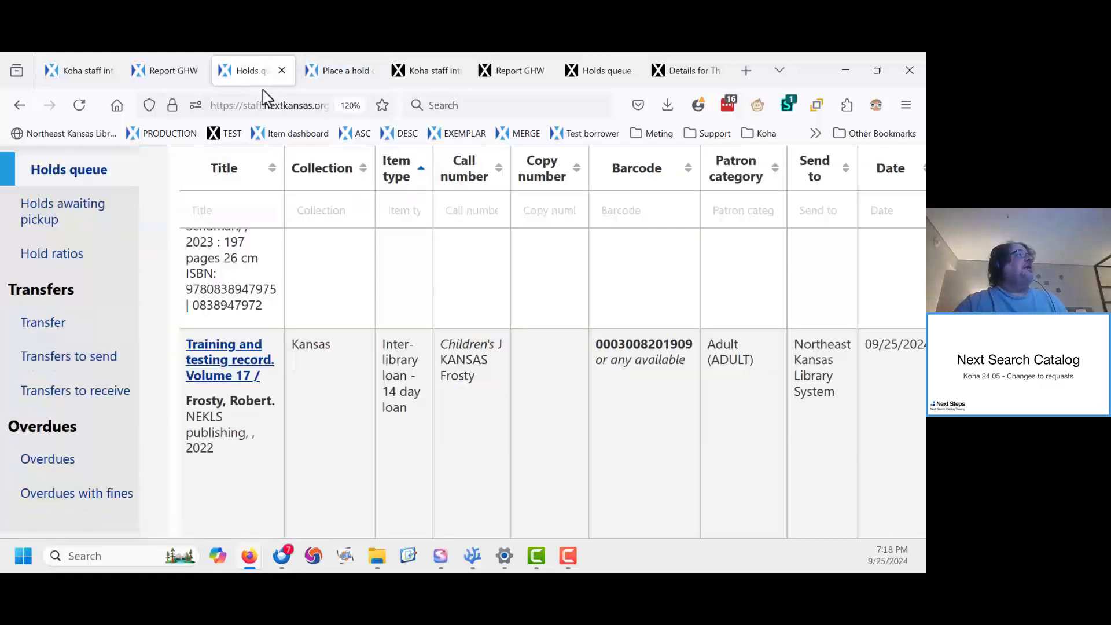
pyautogui.click(80, 107)
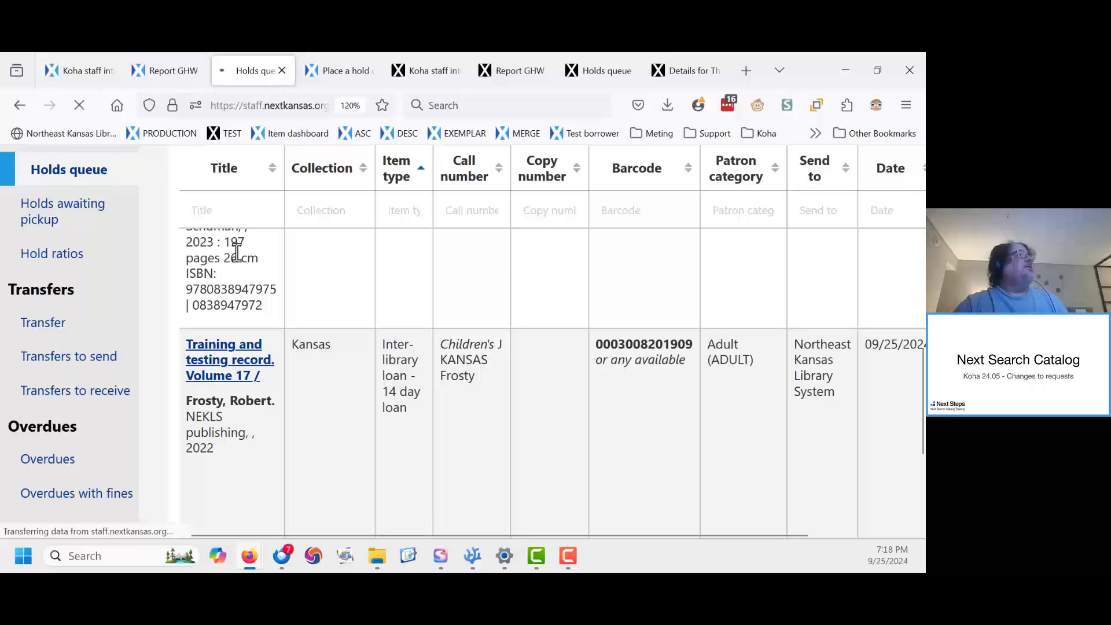
pyautogui.scroll(-10, 310, 347)
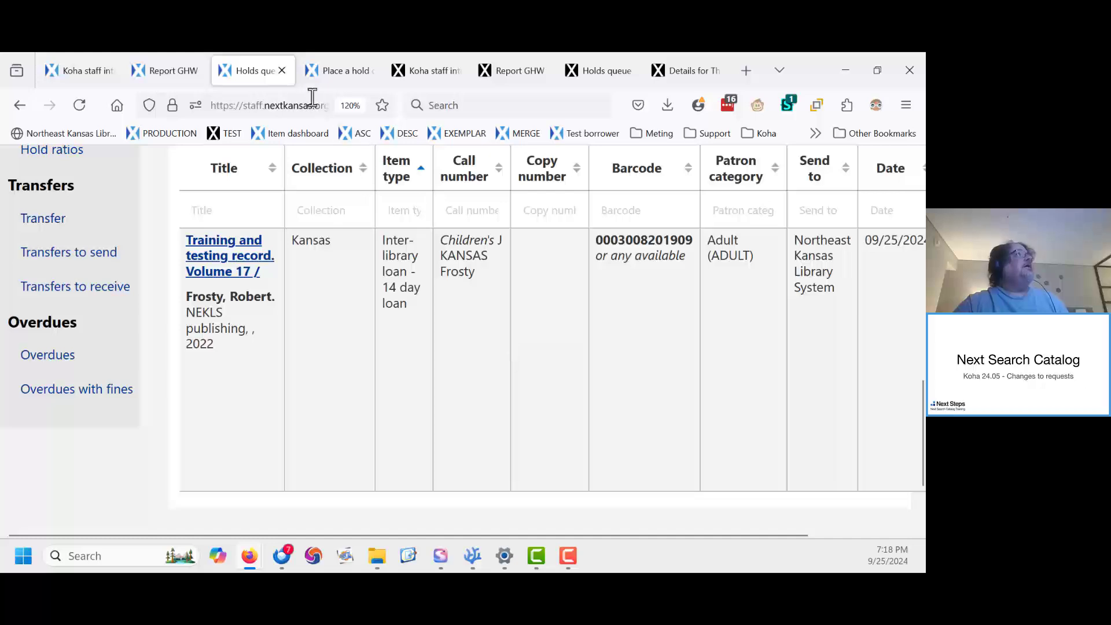
pyautogui.click(333, 70)
pyautogui.scroll(-3, 431, 412)
pyautogui.scroll(3, 428, 408)
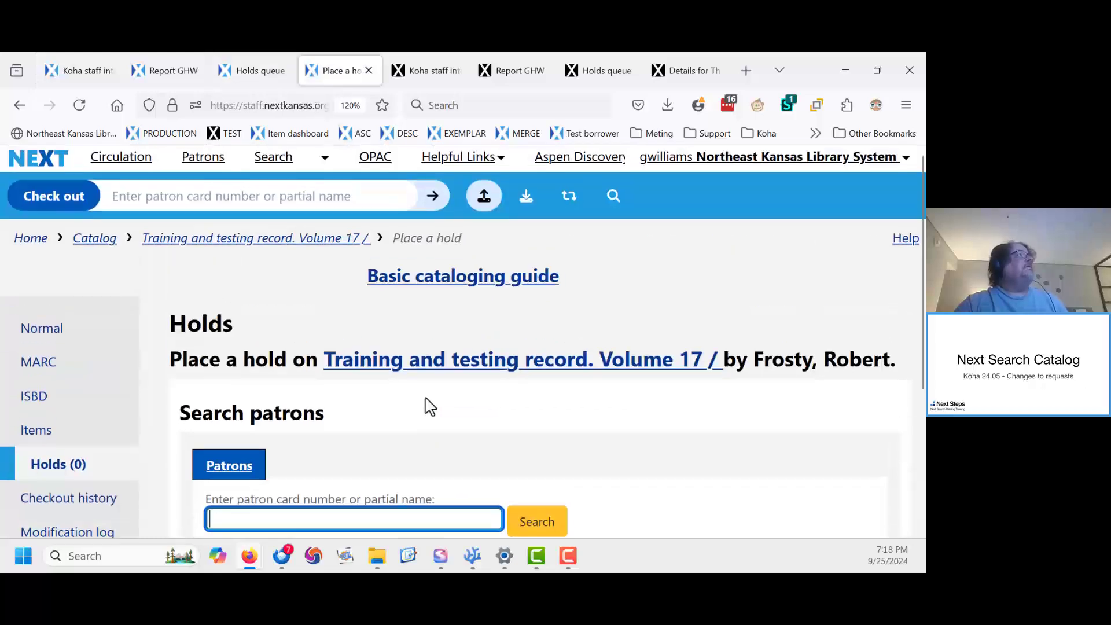
# - Refresh the holds queue once more and examine its full list of entries
pyautogui.click(243, 68)
pyautogui.click(80, 105)
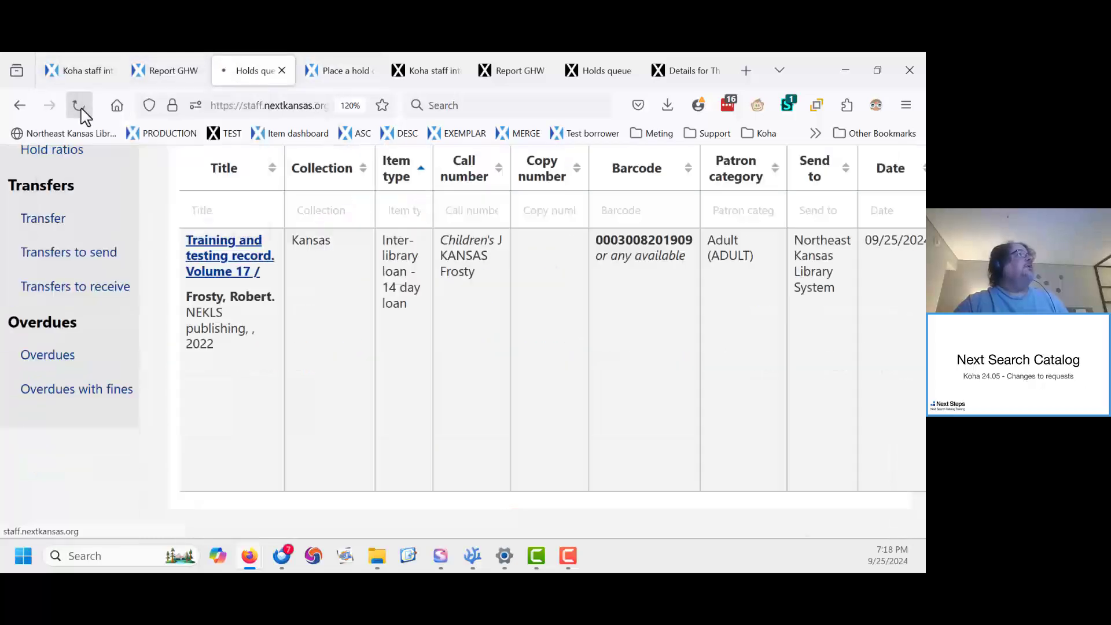
pyautogui.scroll(-10, 502, 339)
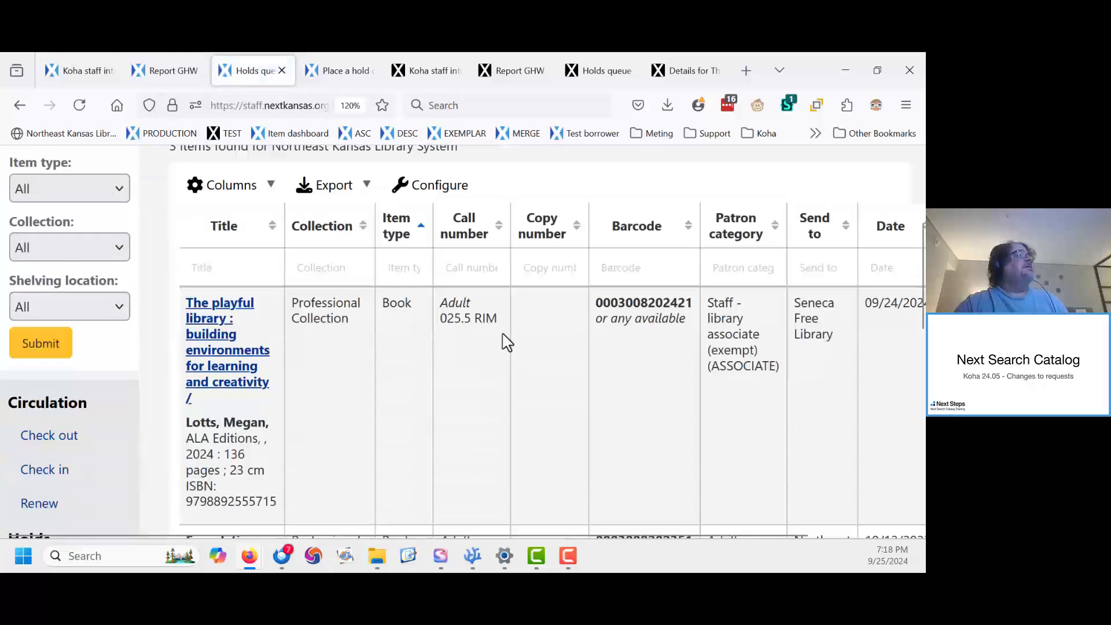
pyautogui.scroll(5, 516, 340)
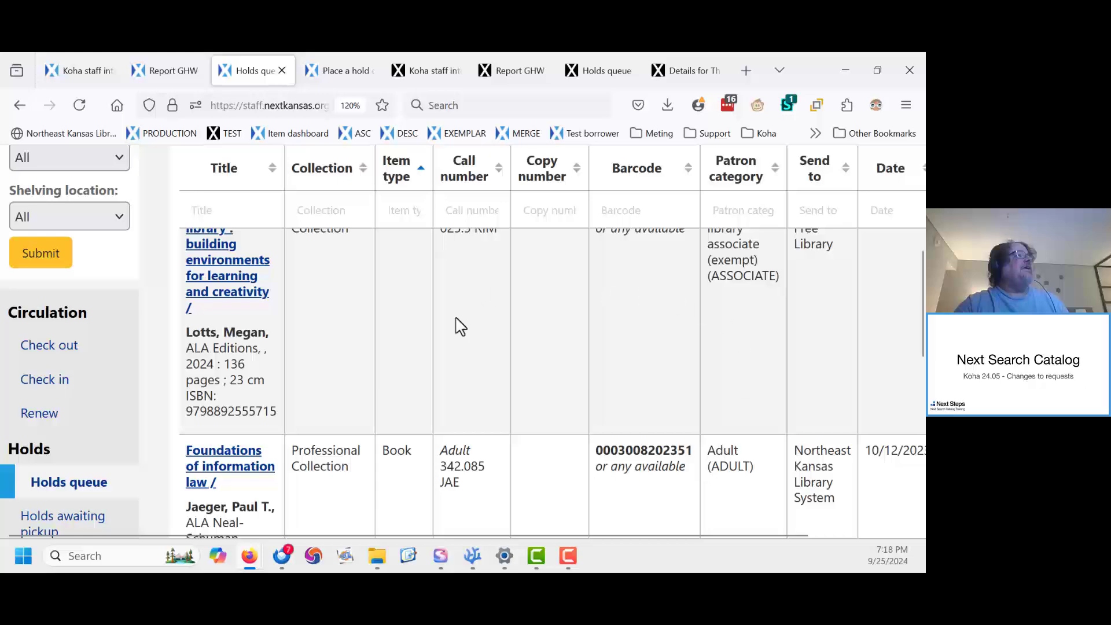
pyautogui.scroll(10, 460, 327)
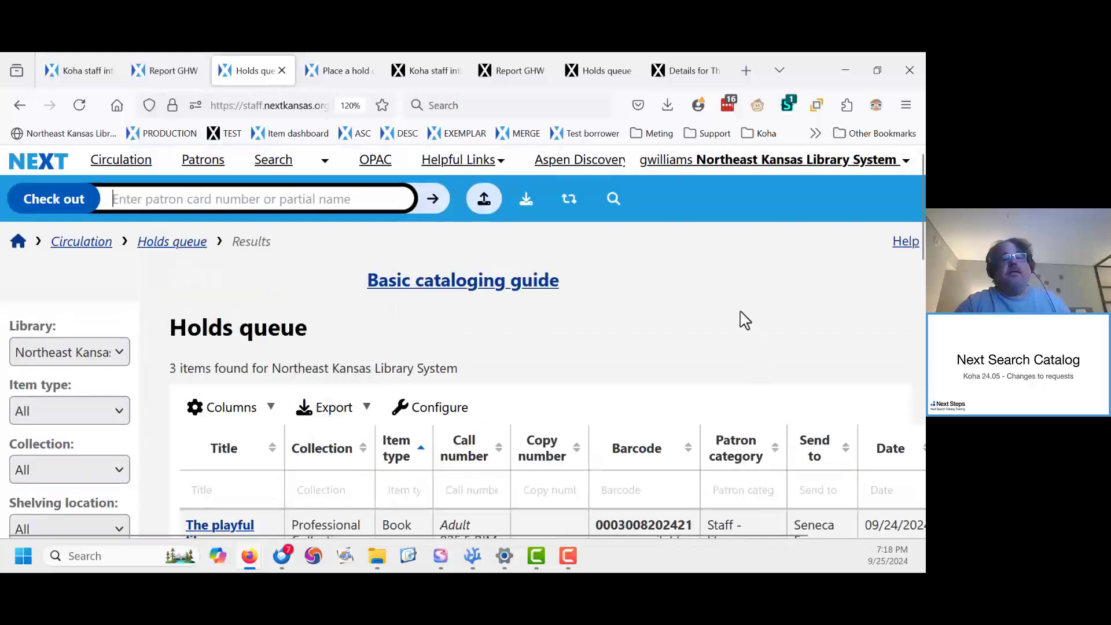
# - Rerun the GHW - Priority Holds Report (3084) and examine the items in its results
pyautogui.click(168, 72)
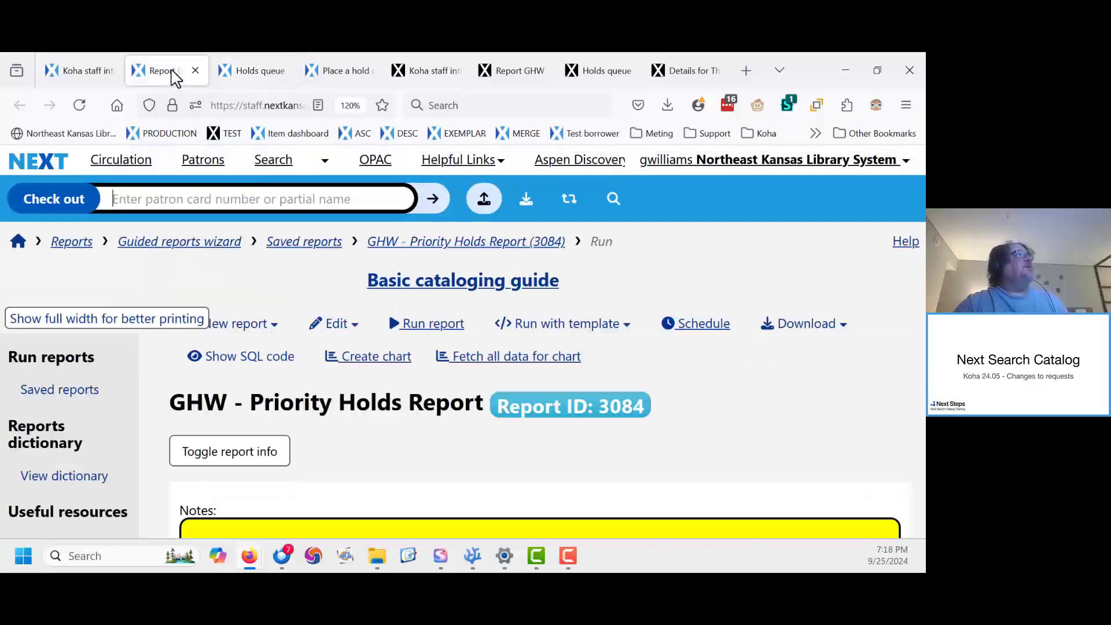
pyautogui.click(80, 106)
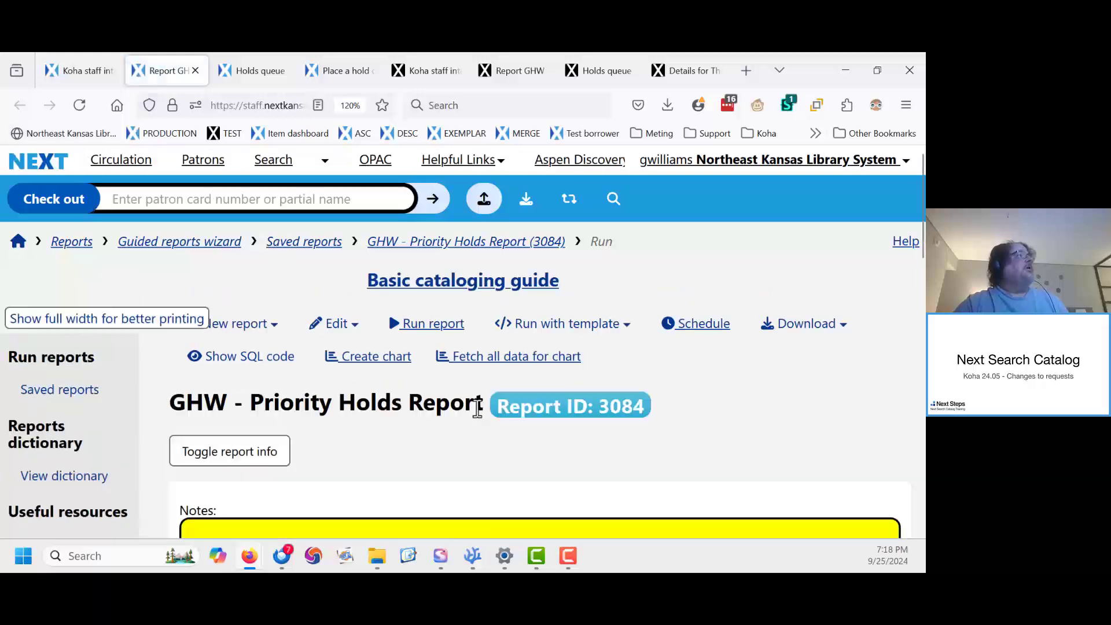
pyautogui.scroll(-15, 432, 404)
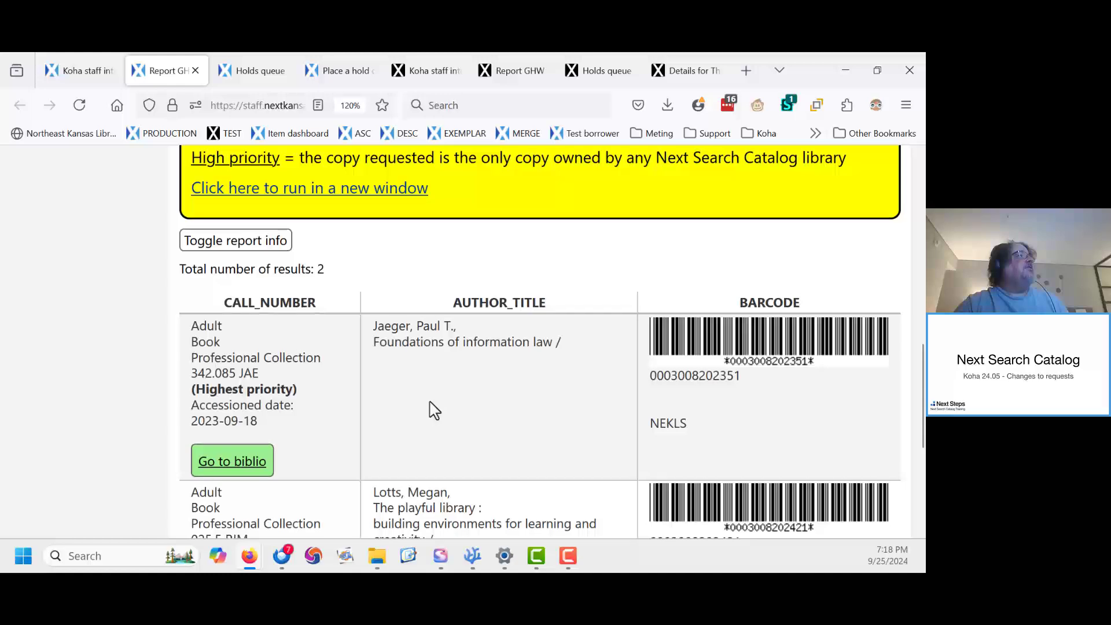
pyautogui.scroll(15, 434, 411)
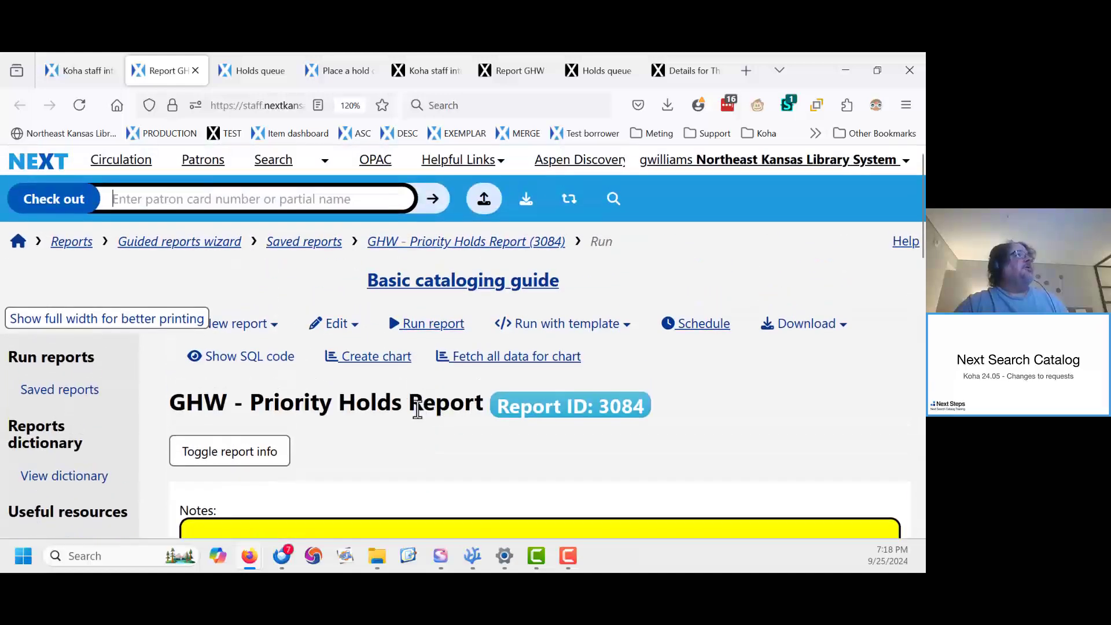
# - Switch to the test server's staff home page and close the find-in-page bar
pyautogui.click(421, 70)
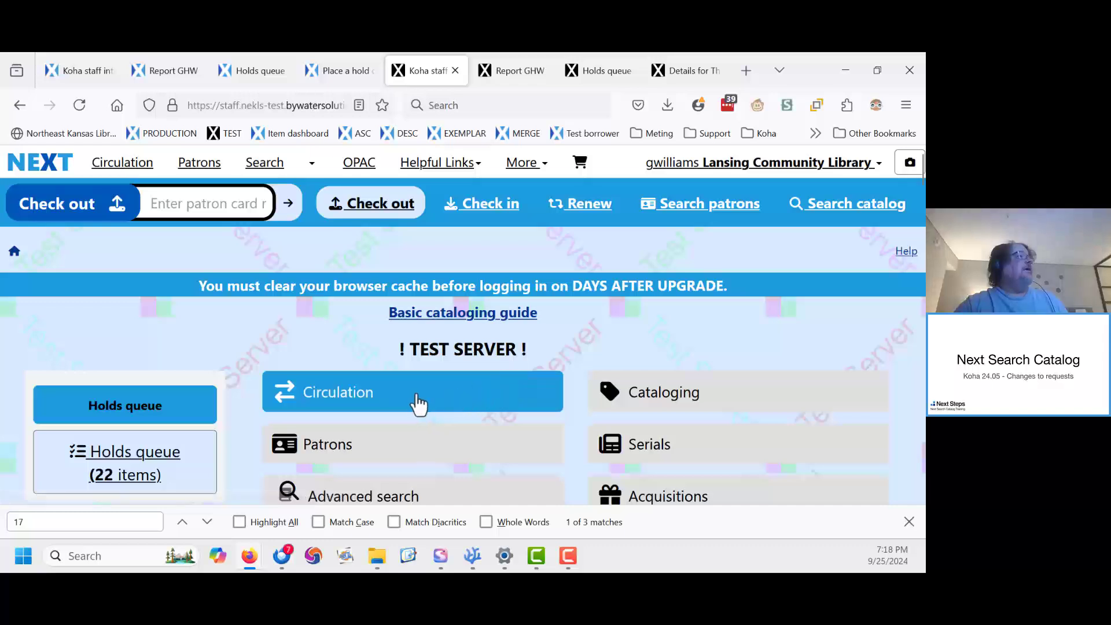
pyautogui.click(909, 522)
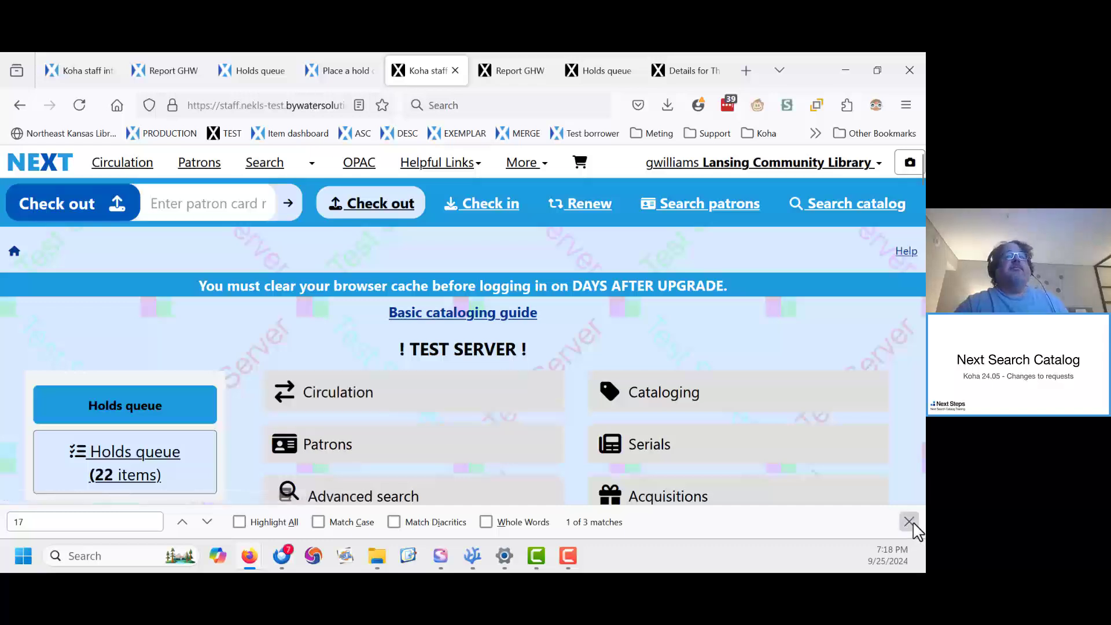
# - Open the test server's GHW - Priority Holds Report (3084) and examine the first items in its results
pyautogui.click(521, 73)
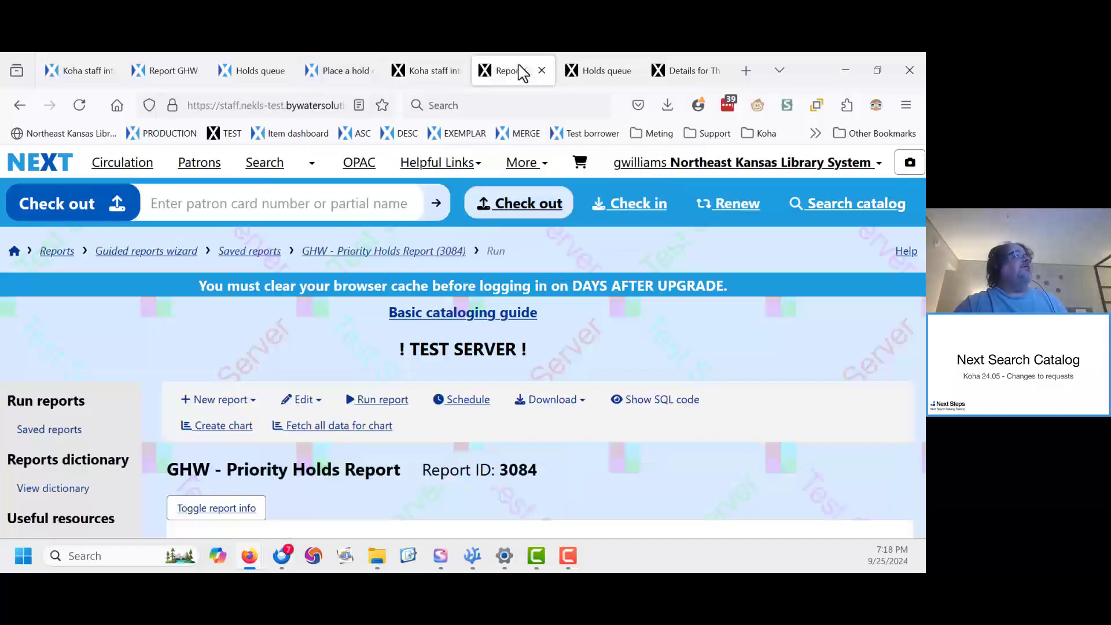
pyautogui.scroll(-5, 288, 351)
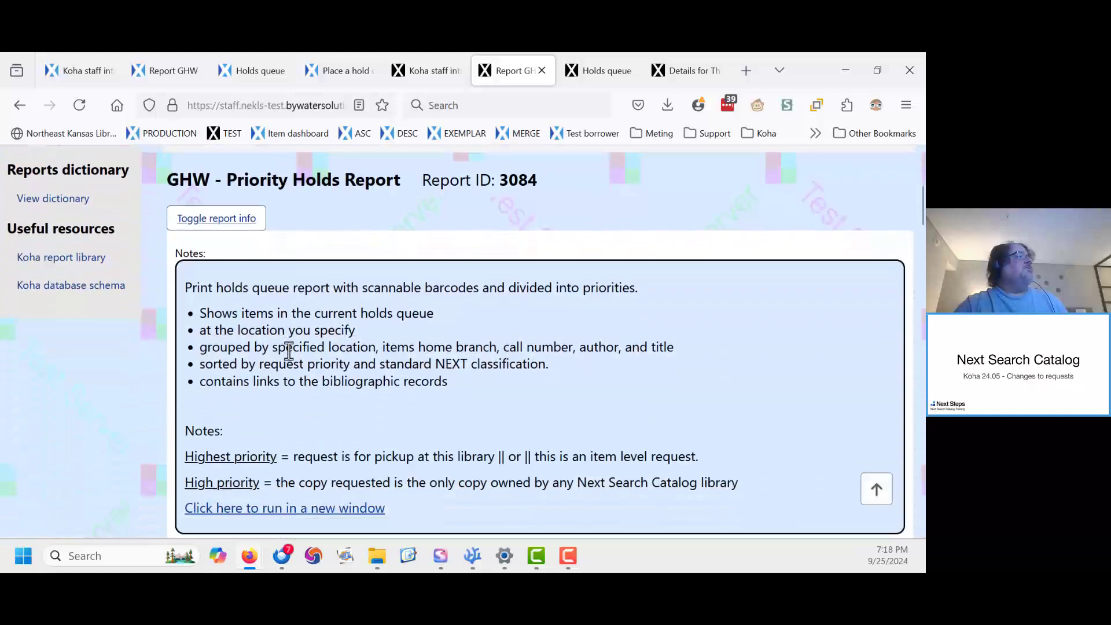
pyautogui.scroll(-5, 289, 352)
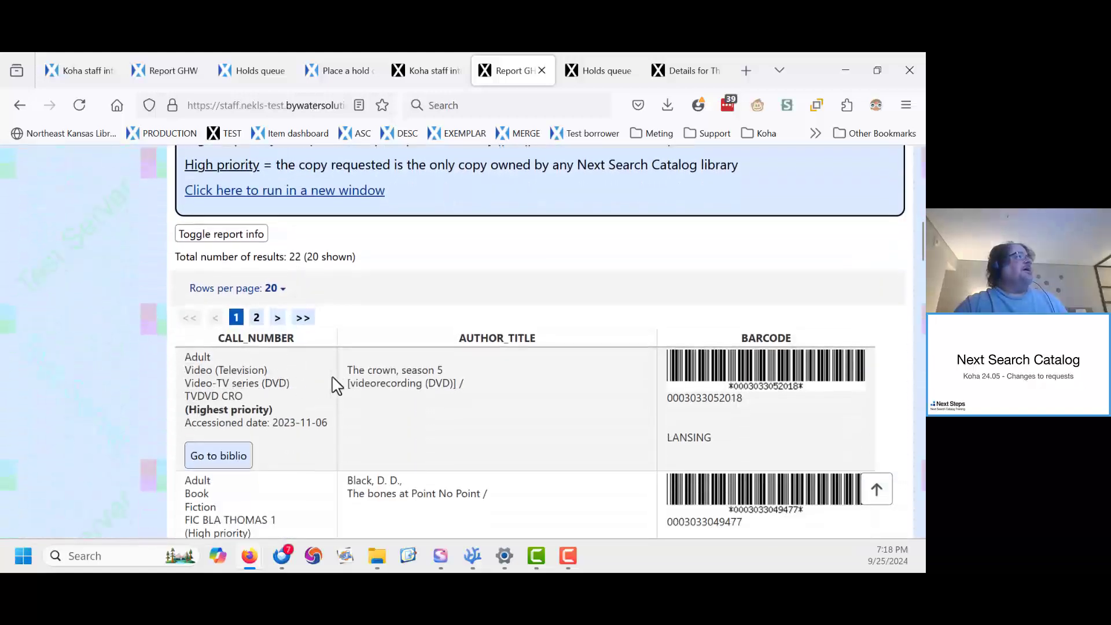
# - Review the test server's holds queue for Lansing Community Library and filter its titles by "crown"
pyautogui.click(604, 65)
pyautogui.scroll(3, 294, 344)
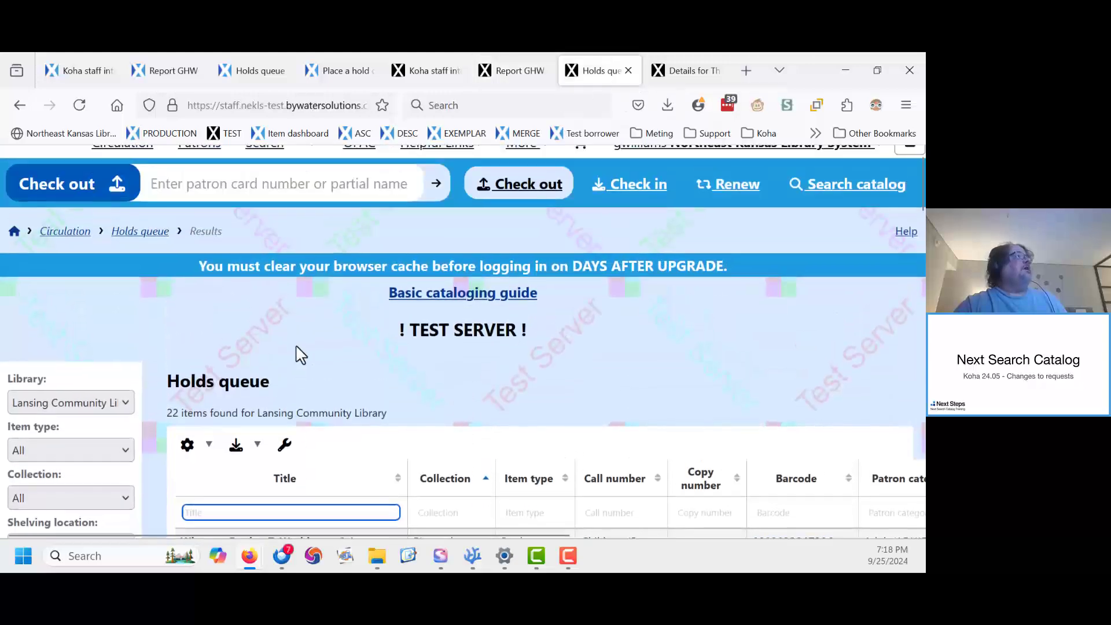
pyautogui.scroll(1, 200, 245)
pyautogui.scroll(-2, 191, 288)
pyautogui.scroll(2, 174, 220)
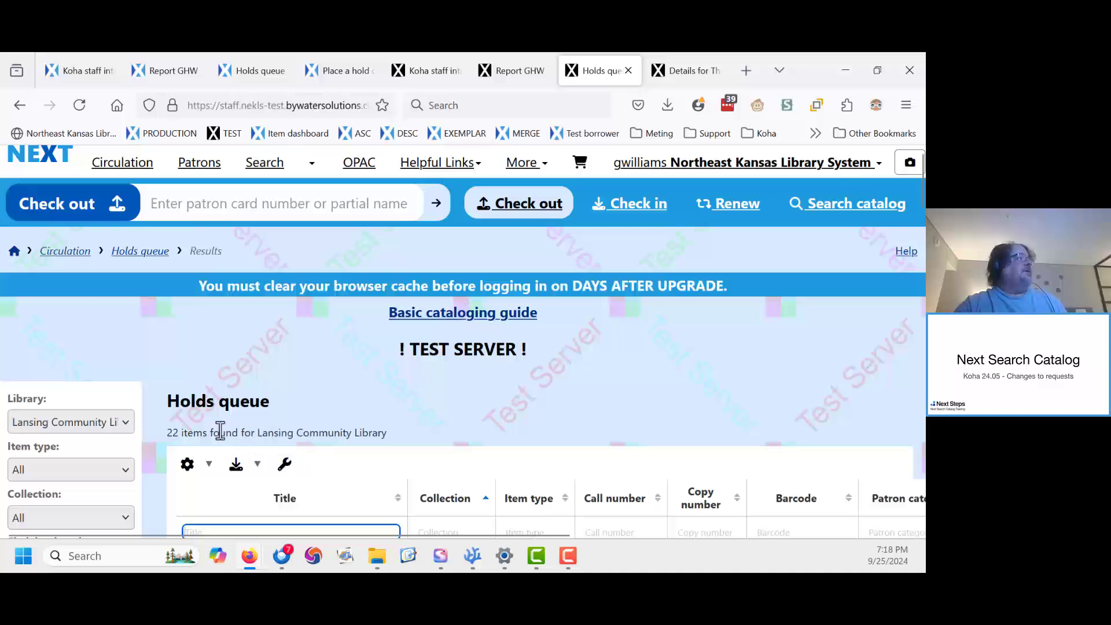
pyautogui.moveTo(221, 432); pyautogui.dragTo(389, 431)
pyautogui.scroll(-4, 392, 429)
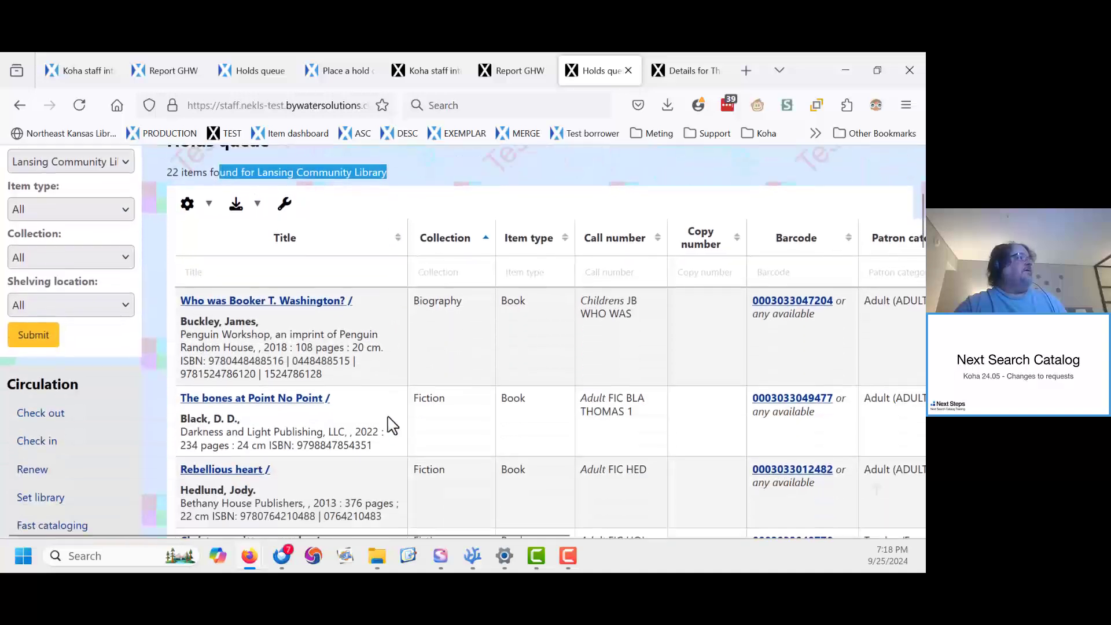
pyautogui.click(268, 267)
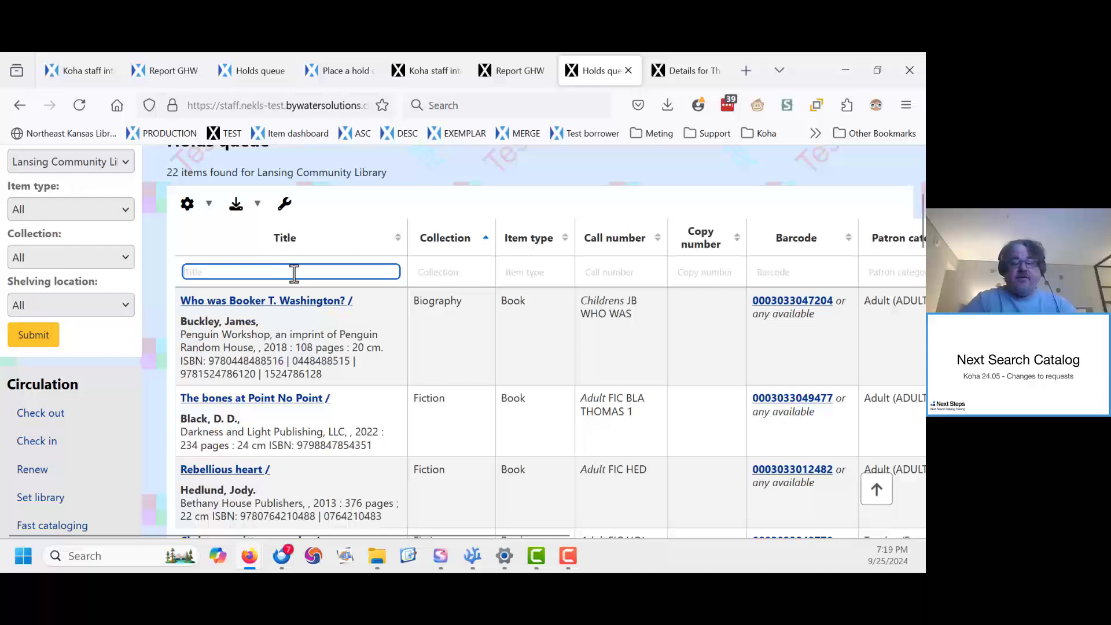
pyautogui.write('crown')
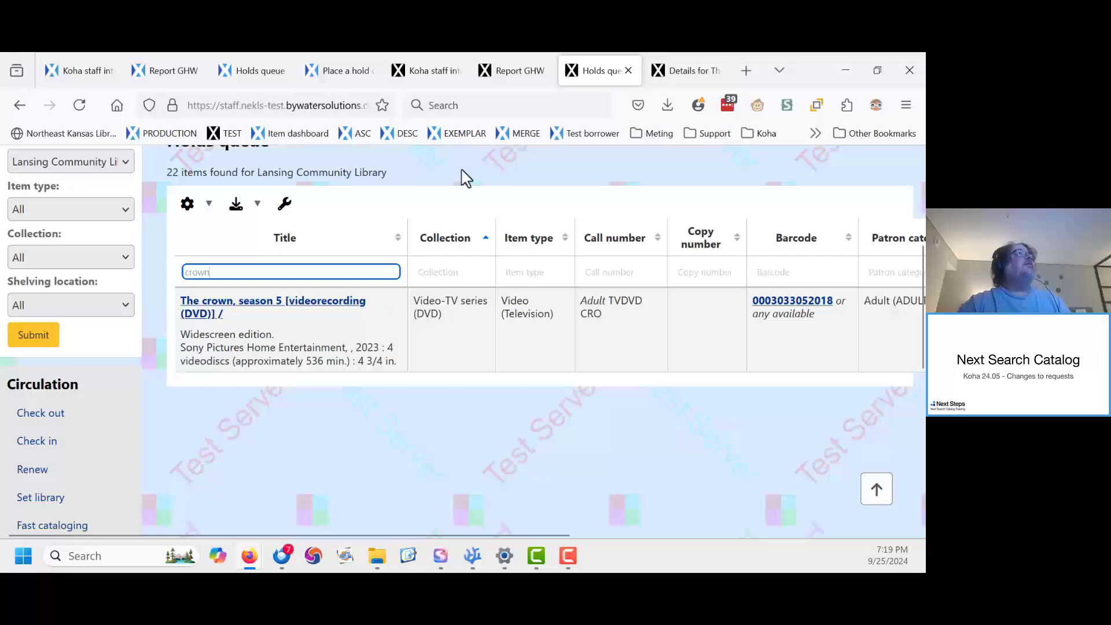
# - Open the existing holds of The crown, season 5 DVD record on the test server
pyautogui.click(704, 75)
pyautogui.scroll(-3, 478, 366)
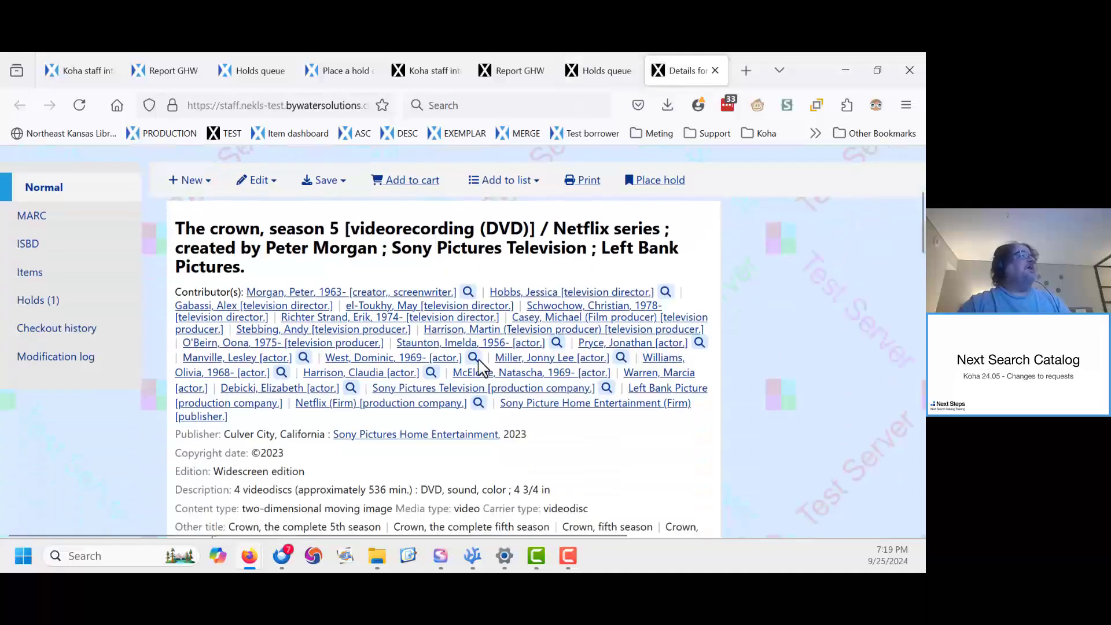
pyautogui.scroll(-10, 478, 366)
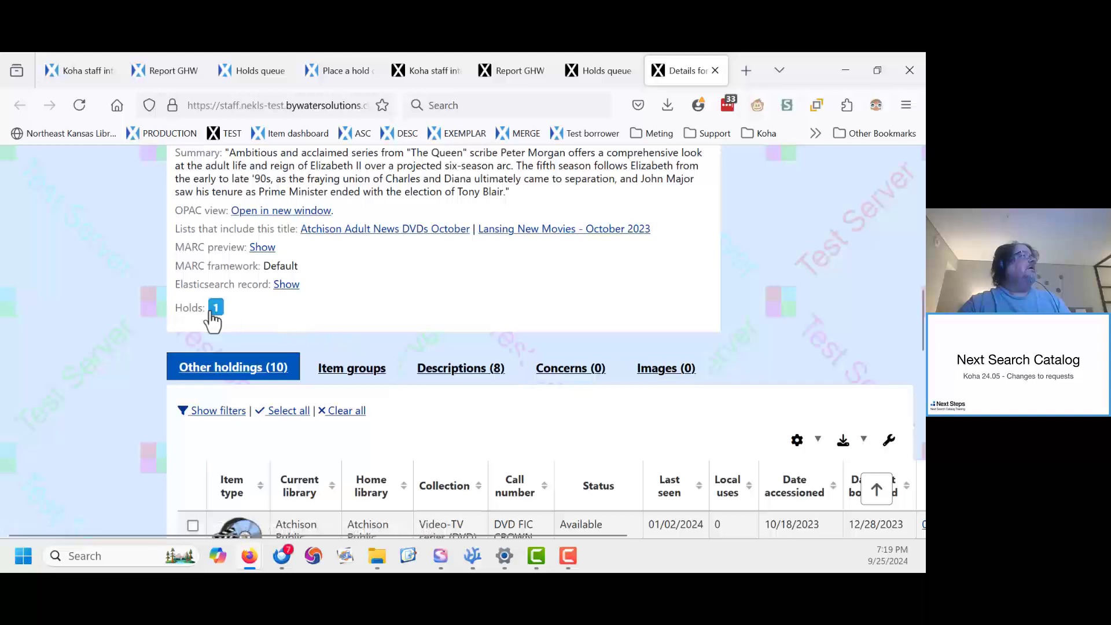
pyautogui.click(212, 316)
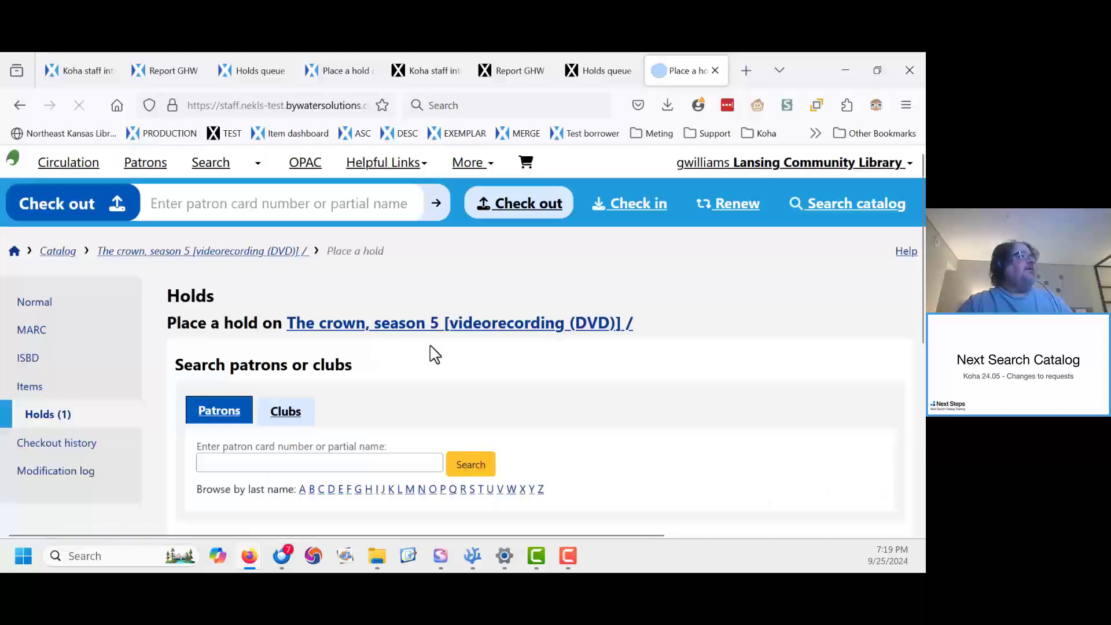
# - Cancel the existing hold request on The crown, season 5 and confirm the cancellation
pyautogui.scroll(-3, 435, 359)
pyautogui.scroll(-6, 436, 359)
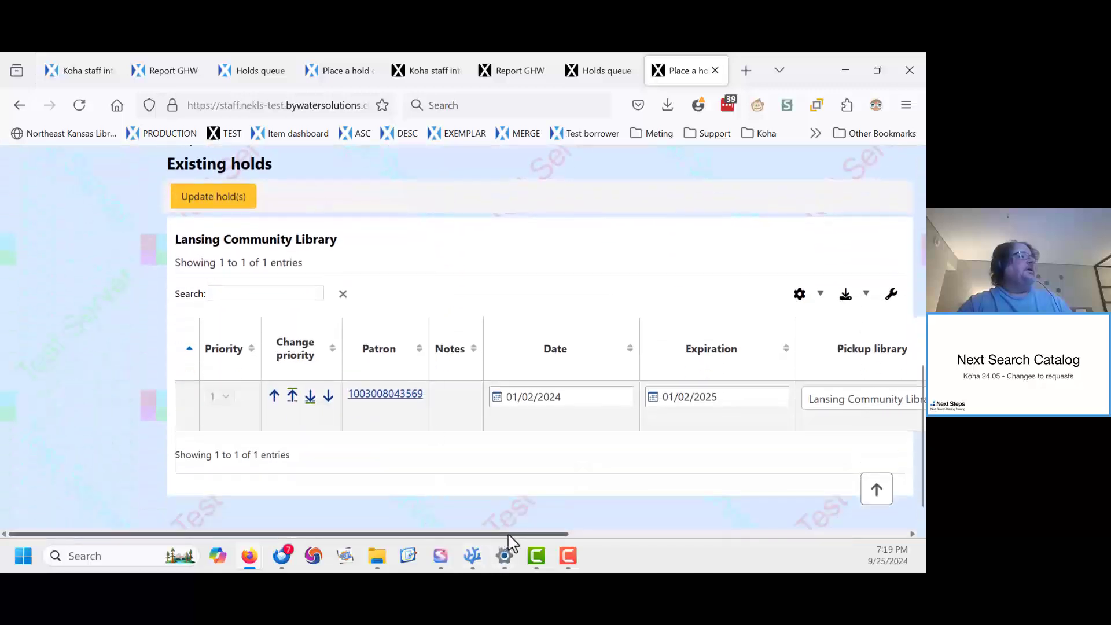
pyautogui.moveTo(508, 536); pyautogui.dragTo(847, 536)
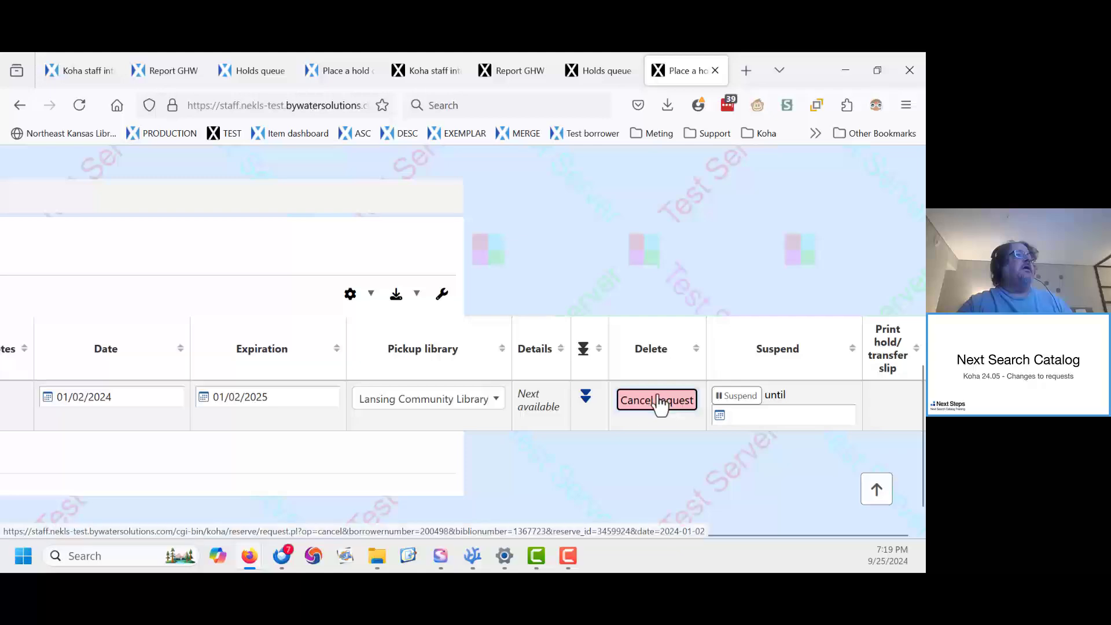
pyautogui.click(658, 401)
pyautogui.click(608, 304)
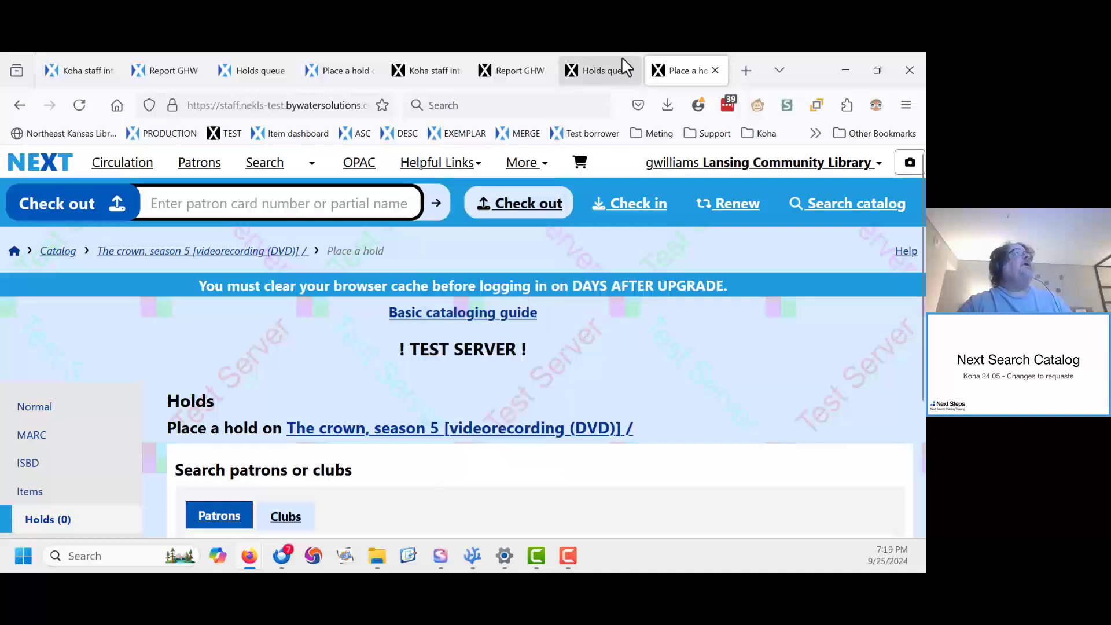
# - Reload the test server's holds queue and reapply the "crown" title filter
pyautogui.click(602, 74)
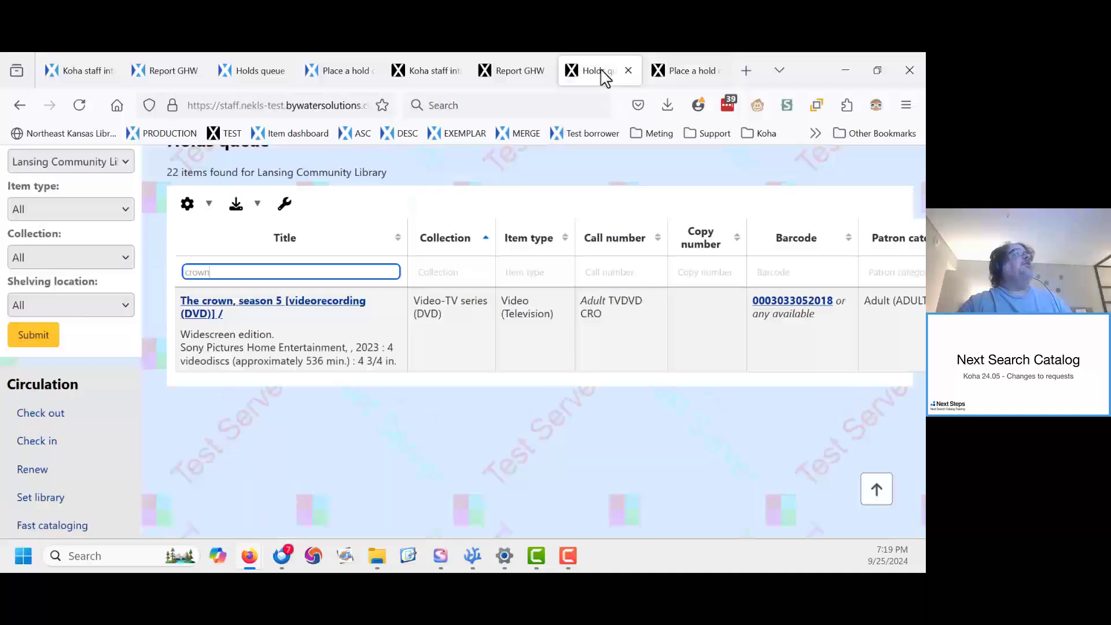
pyautogui.click(80, 106)
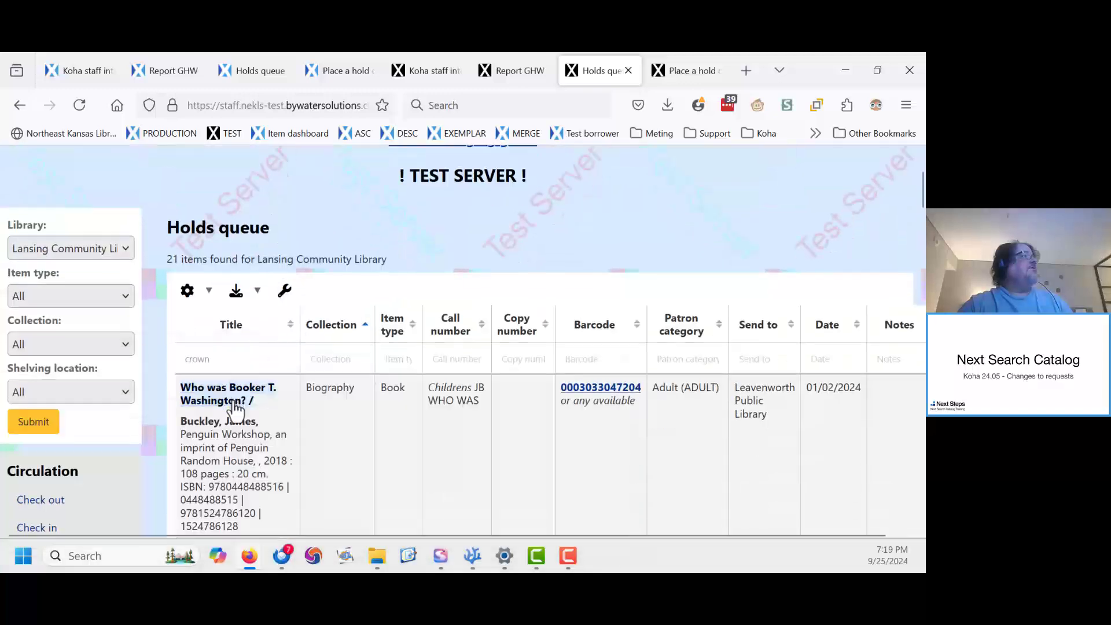
pyautogui.click(223, 359)
pyautogui.press('Return')
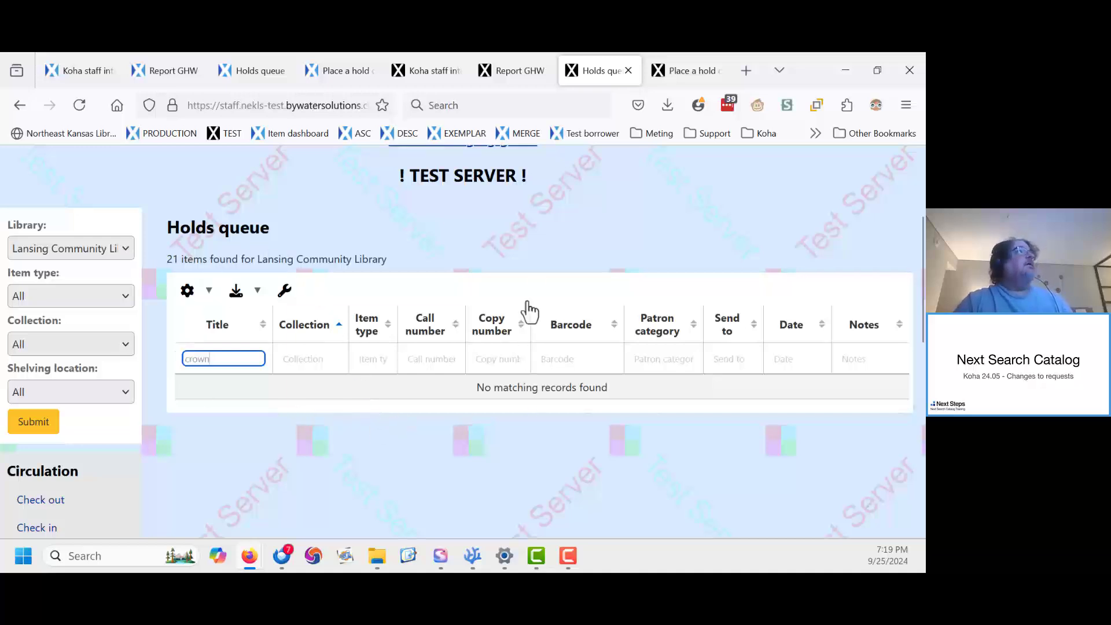
# - Rerun the test server's priority holds report, check its results for The crown, season 5, and return to the staff home page
pyautogui.click(489, 68)
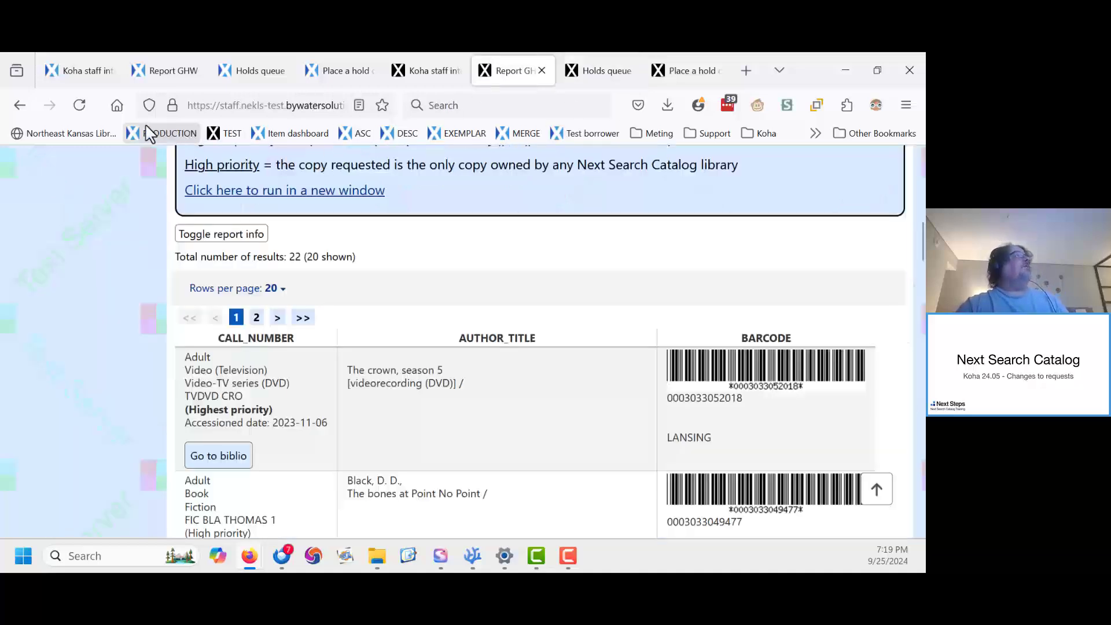
pyautogui.click(80, 106)
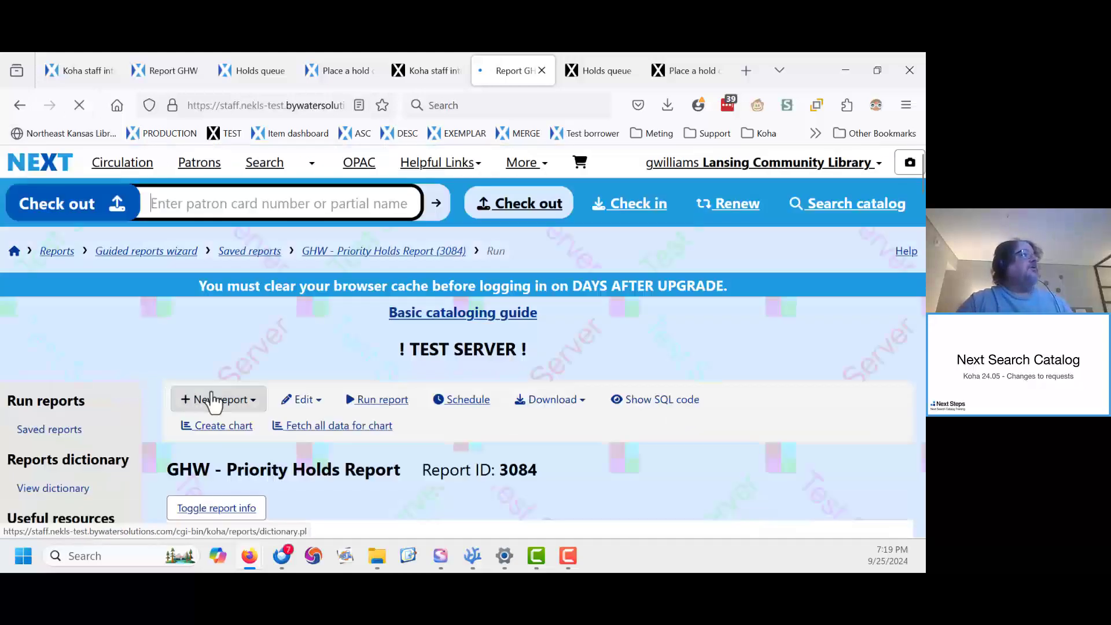
pyautogui.scroll(-4, 268, 408)
pyautogui.scroll(-3, 269, 414)
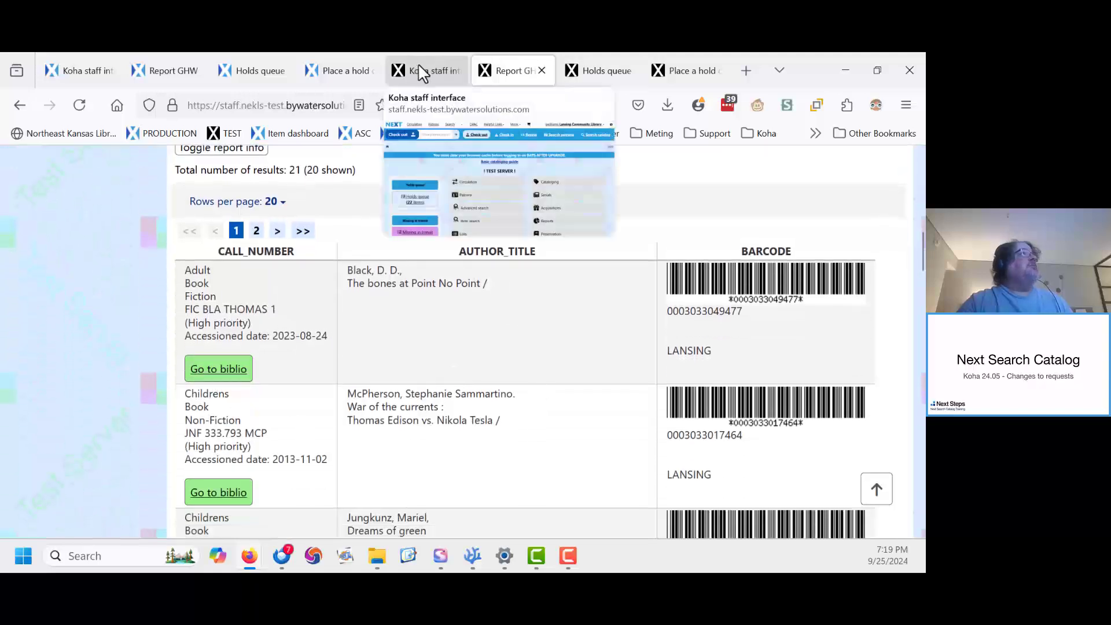
pyautogui.click(420, 71)
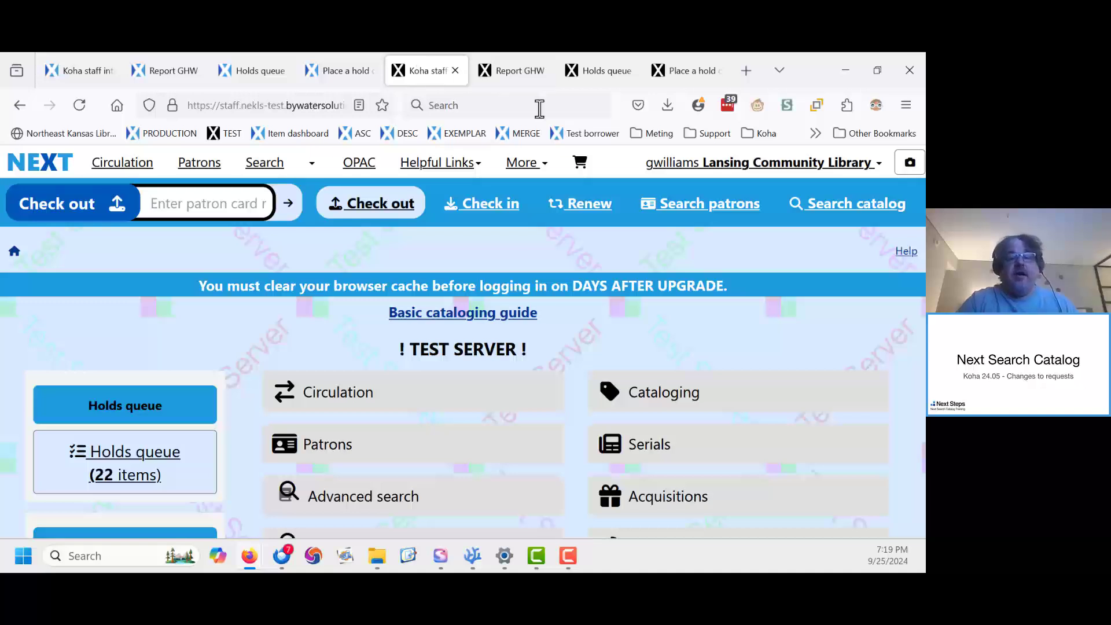
pyautogui.moveTo(566, 87)
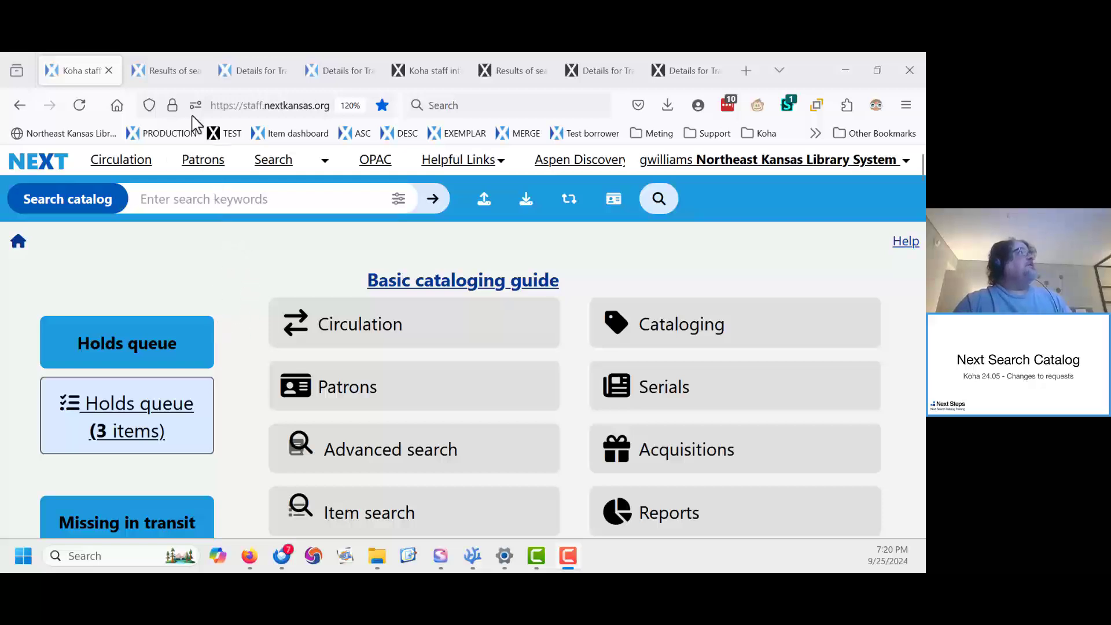
# - Look over the production server's catalog search results for 'all star test'
pyautogui.click(180, 78)
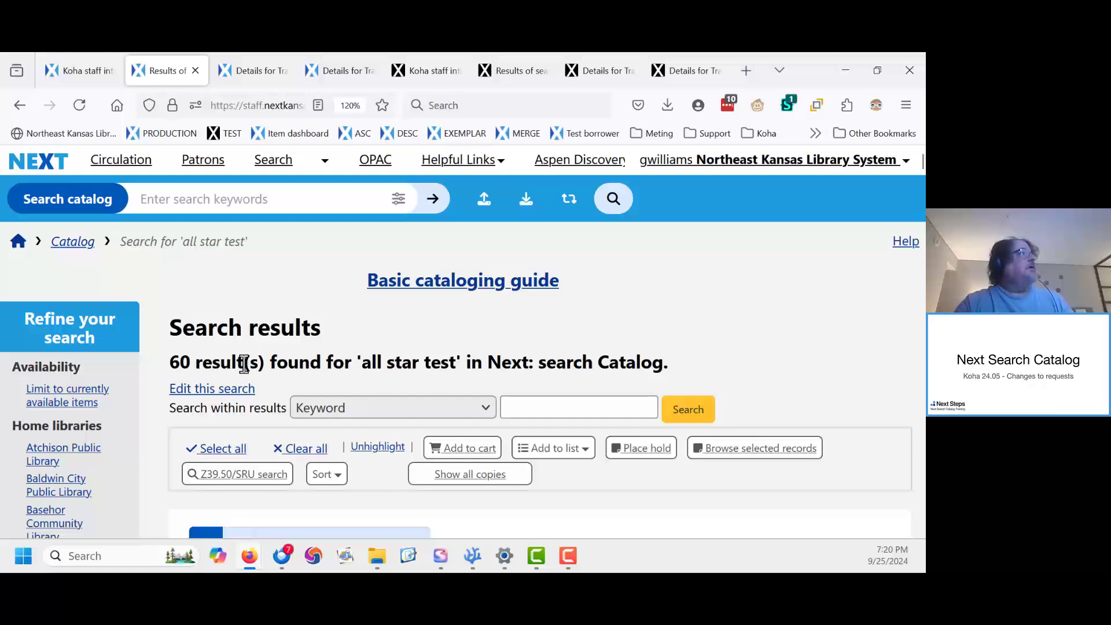
pyautogui.scroll(-4, 246, 371)
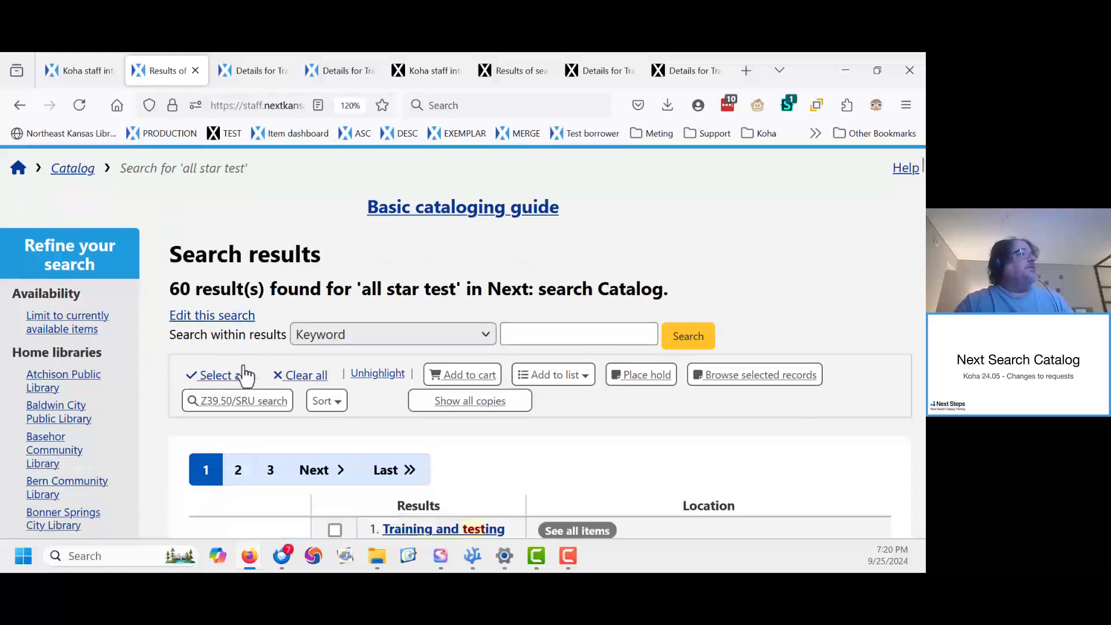
pyautogui.scroll(4, 248, 380)
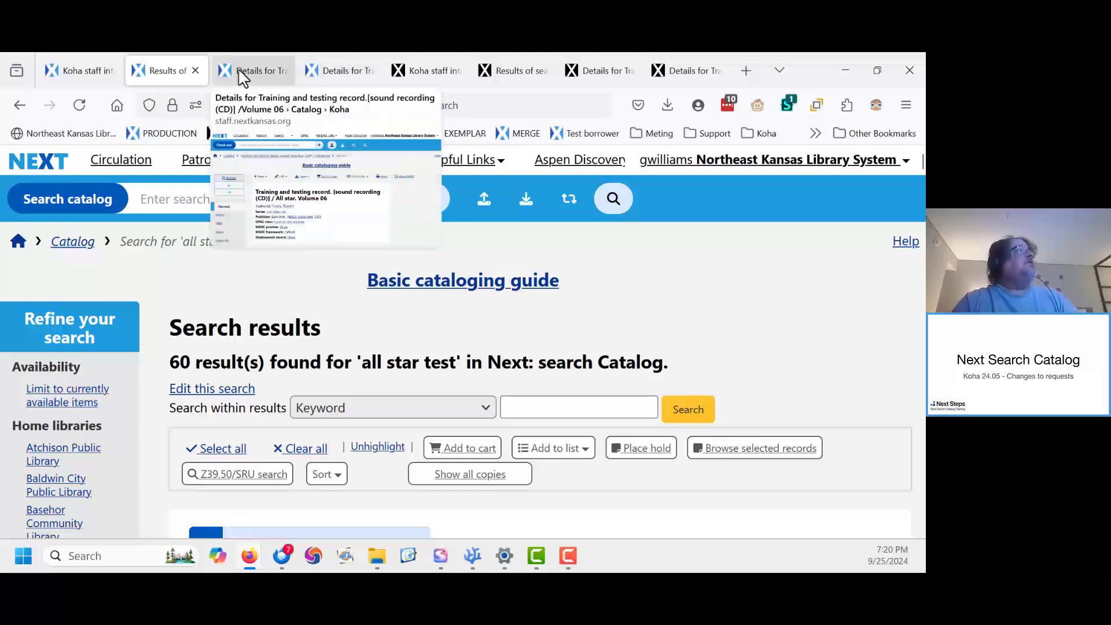
# - Open the production record Training and testing record, All star, Volume 06, and examine its details and holdings
pyautogui.click(252, 75)
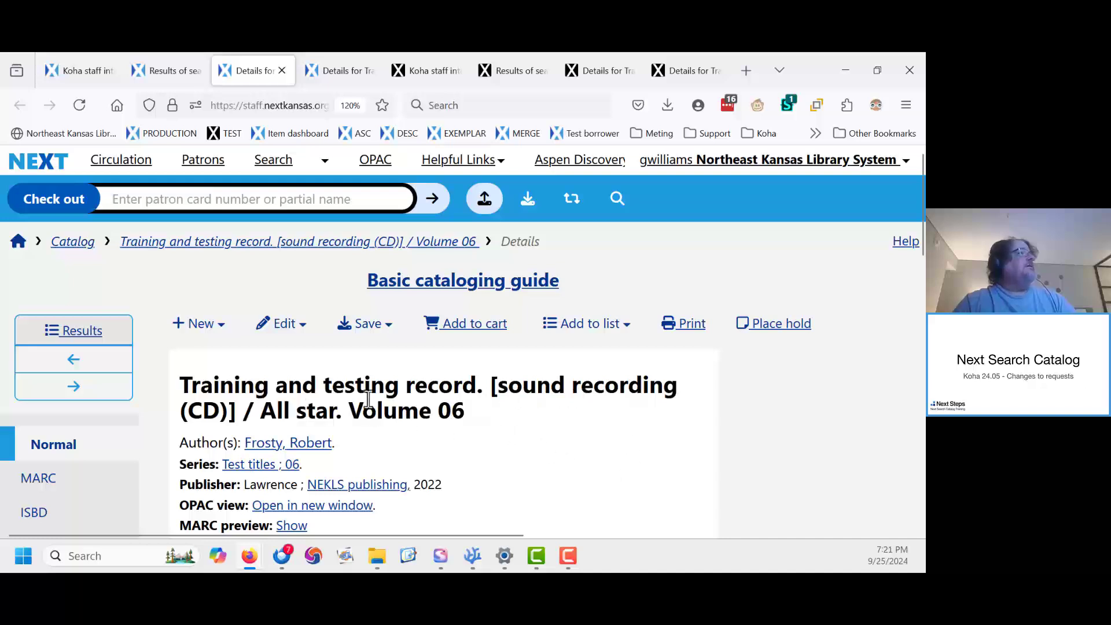
pyautogui.moveTo(346, 410); pyautogui.dragTo(524, 431)
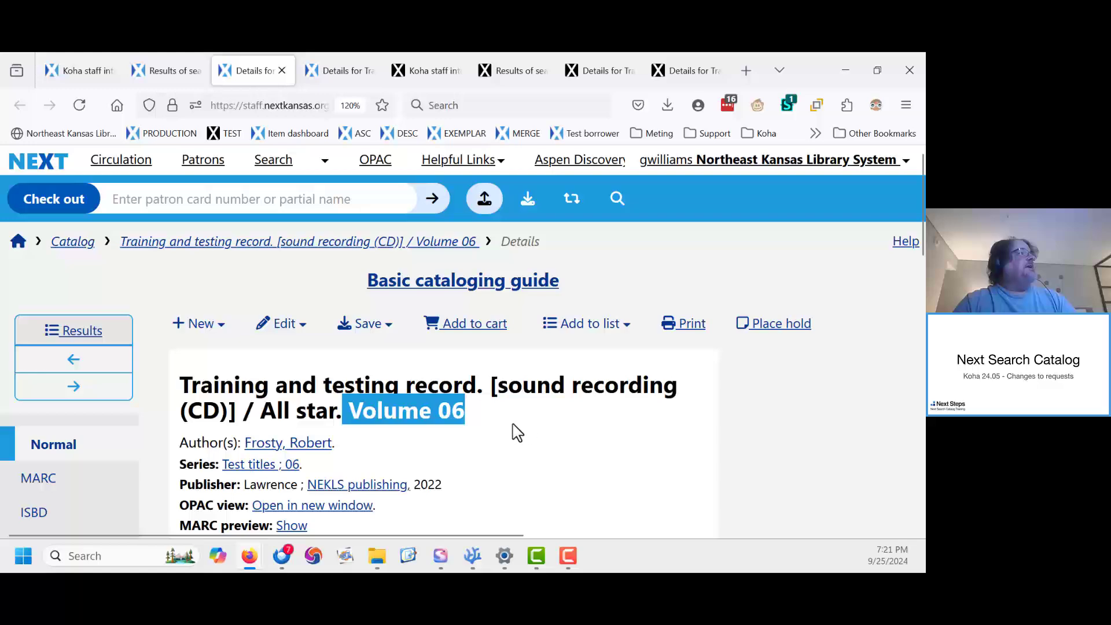
pyautogui.scroll(-10, 510, 433)
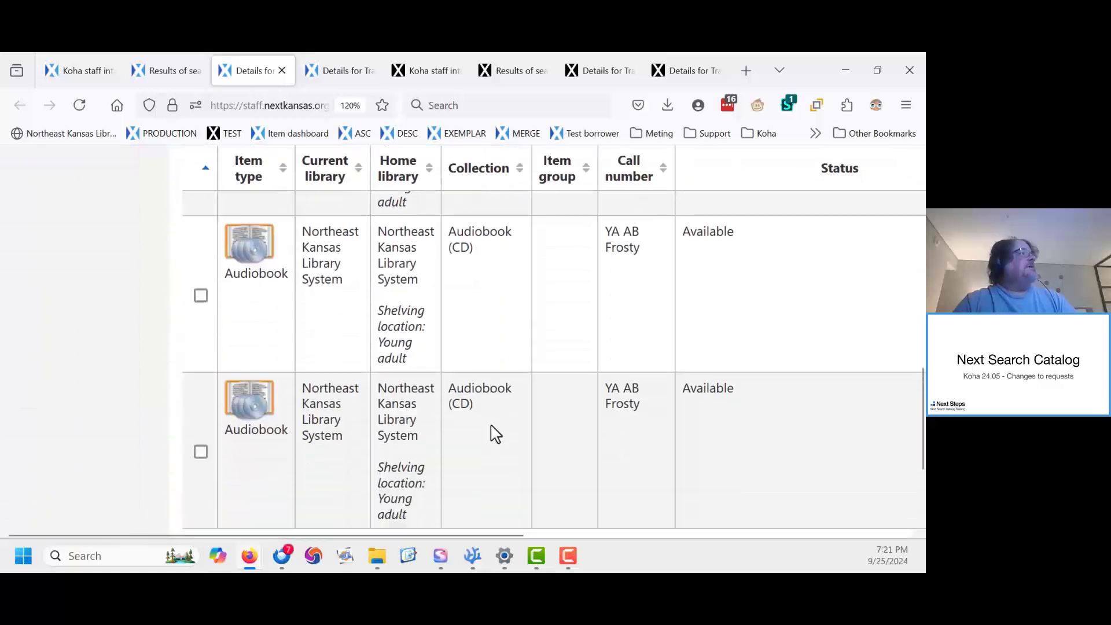
pyautogui.scroll(10, 494, 434)
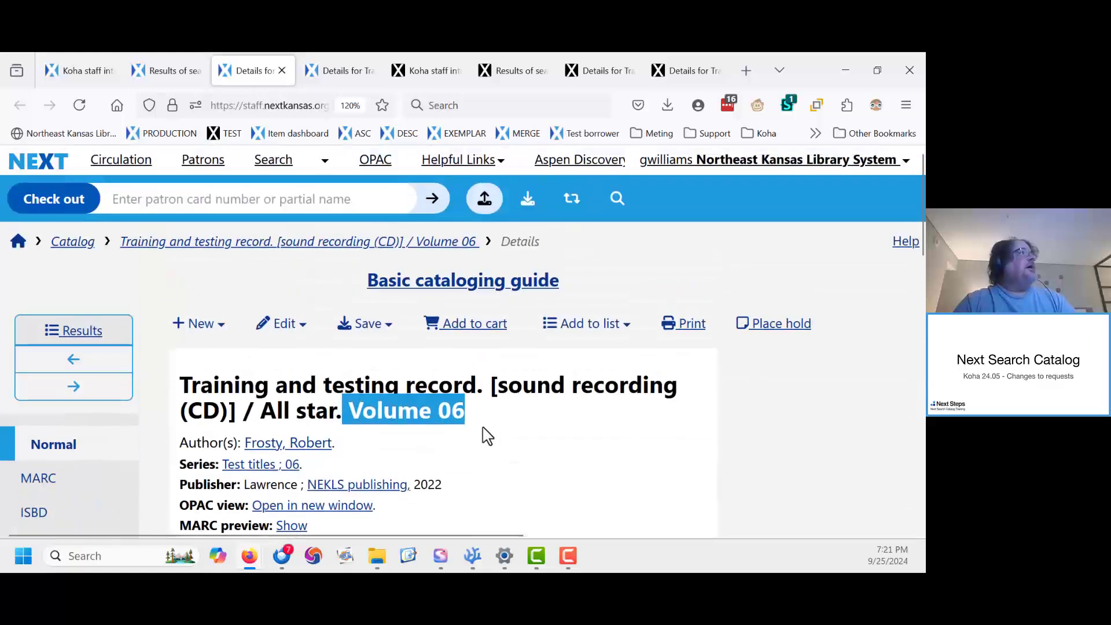
pyautogui.scroll(-3, 377, 452)
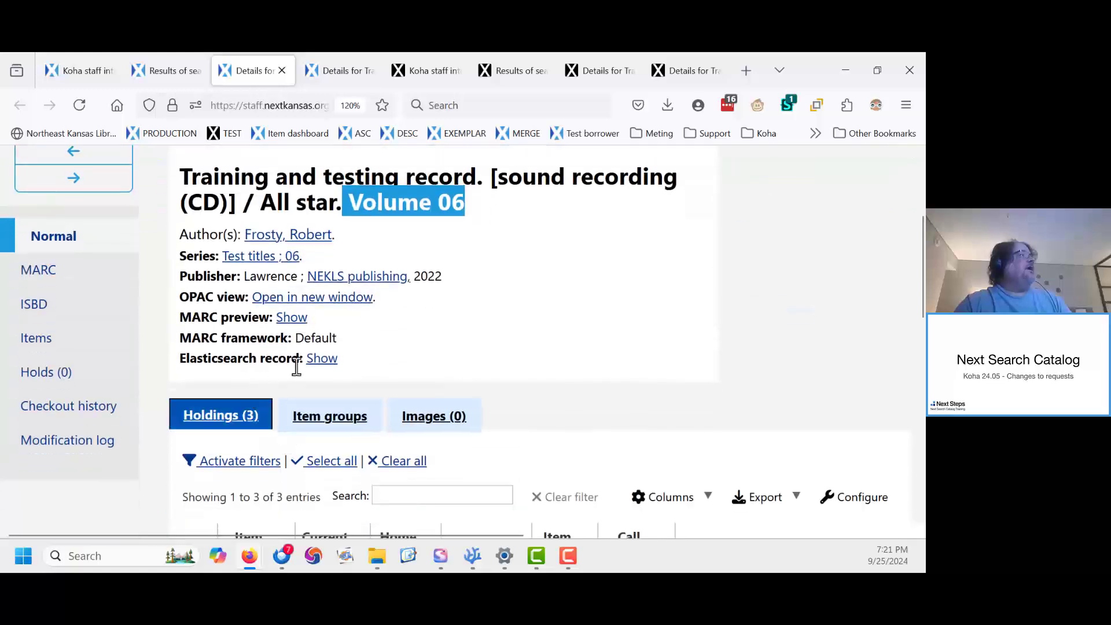
# - Start placing a hold on the Volume 06 record by searching for the patron with their card number
pyautogui.click(51, 373)
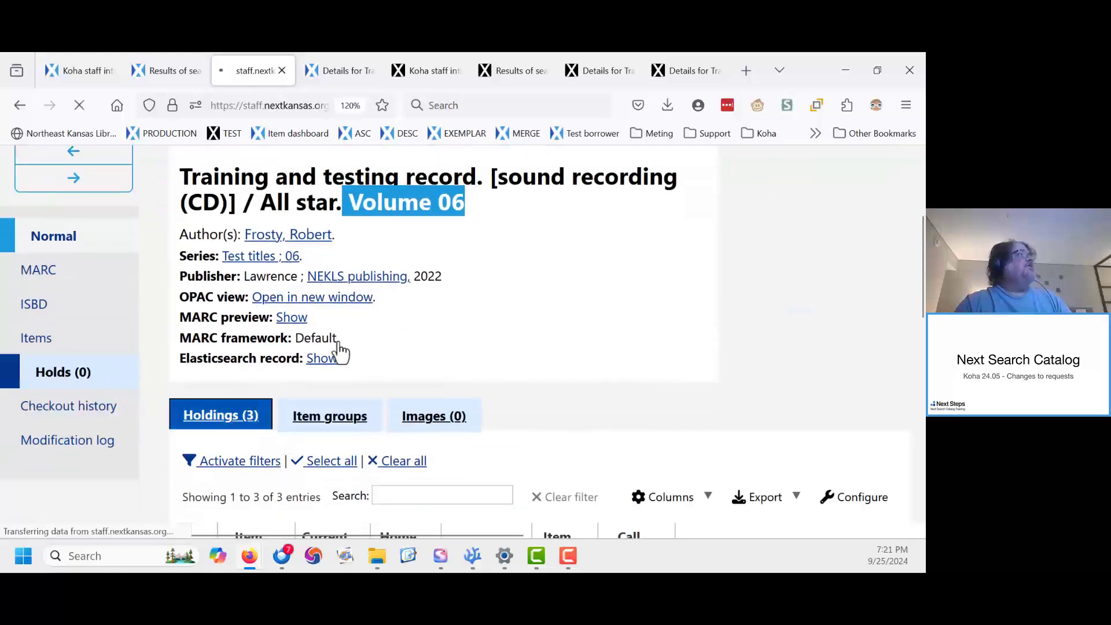
pyautogui.scroll(-3, 429, 504)
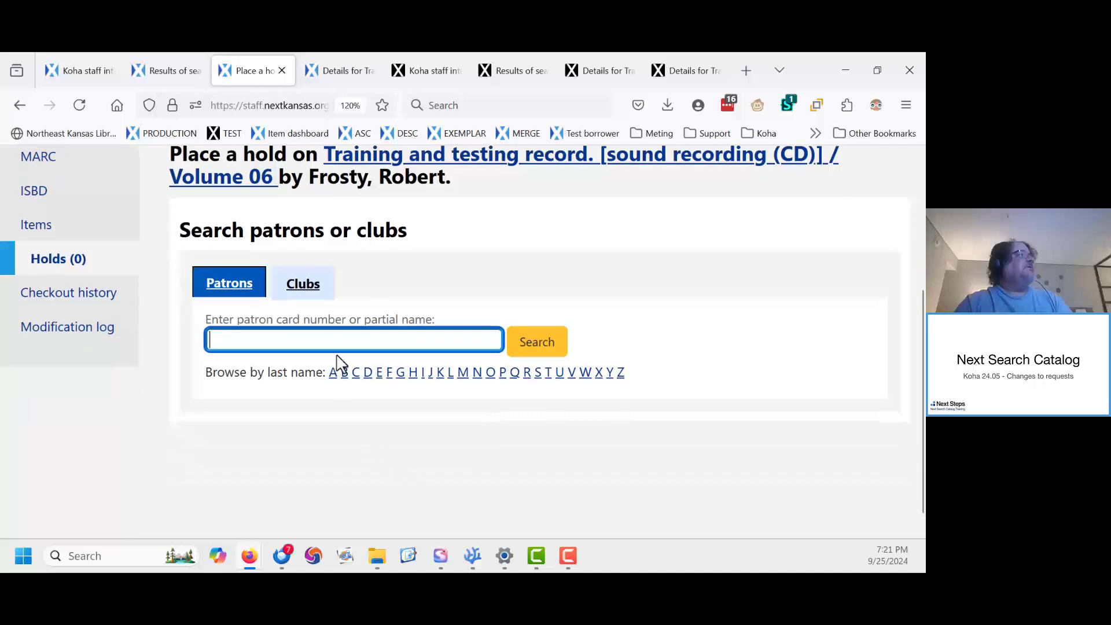
pyautogui.click(328, 340)
pyautogui.scroll(-1, 328, 340)
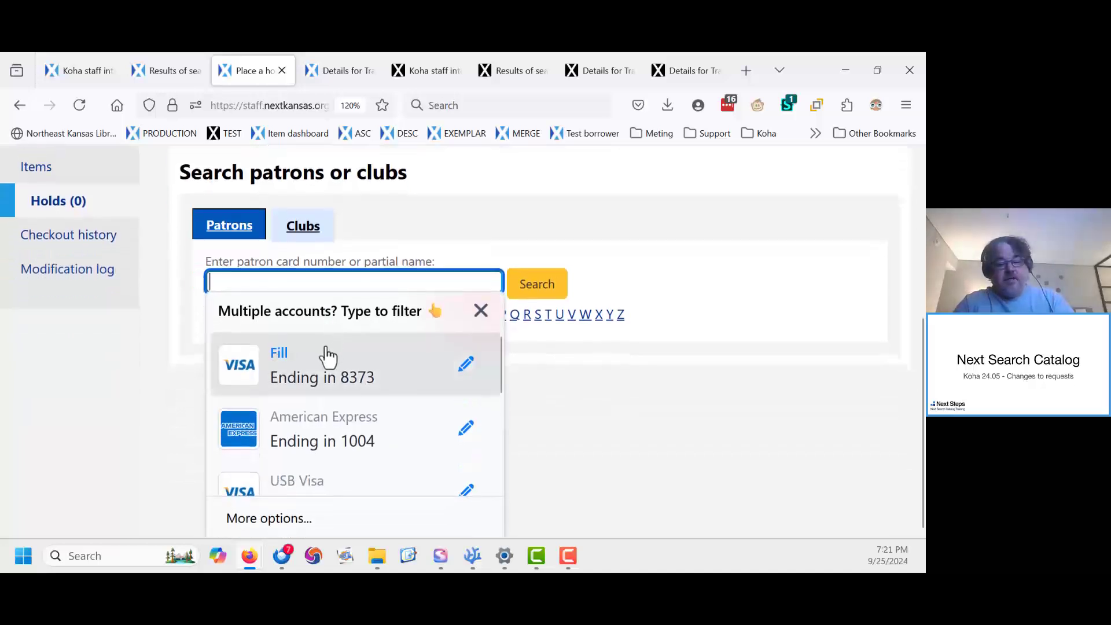
pyautogui.write('KUTTEST0105')
pyautogui.scroll(1, 328, 355)
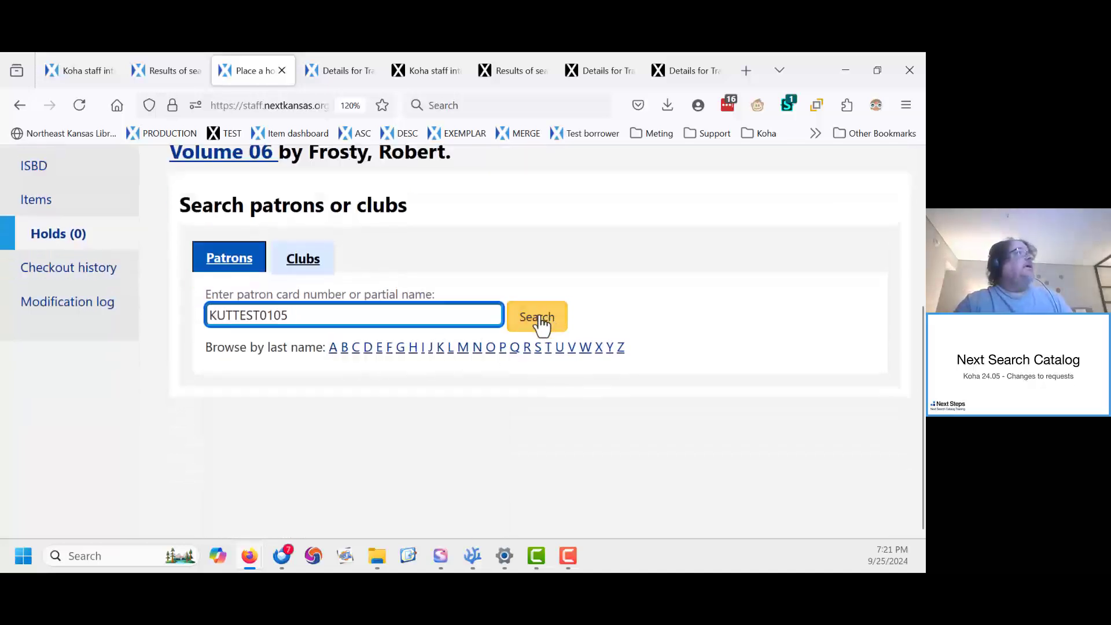
pyautogui.click(537, 318)
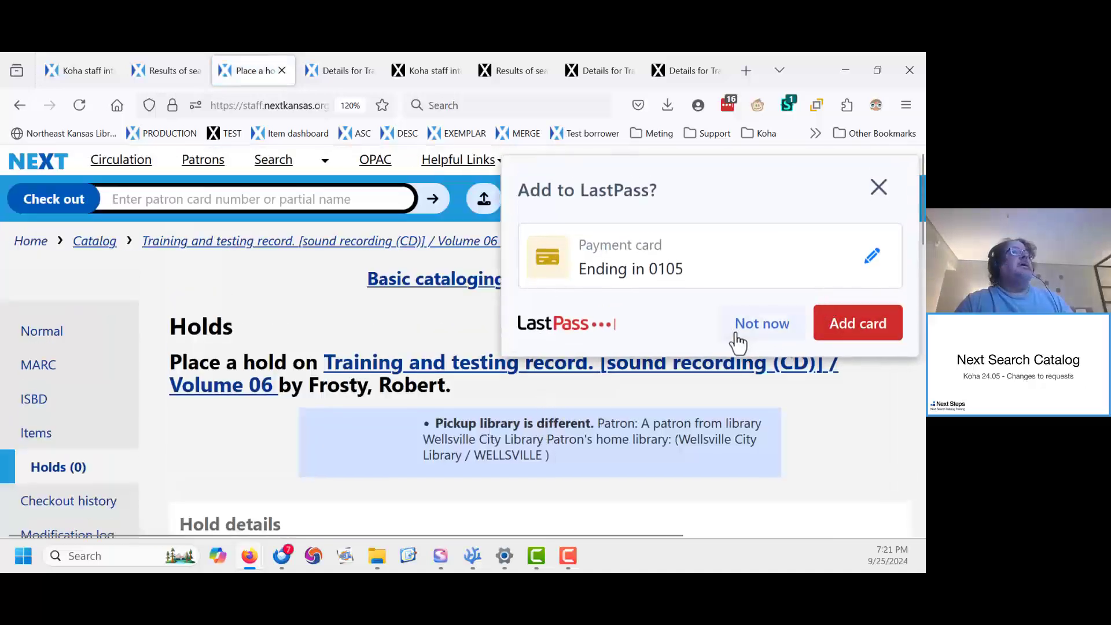
# - Decline saving the card to LastPass and review the production hold form's details and specific-item list
pyautogui.click(760, 326)
pyautogui.scroll(-5, 543, 431)
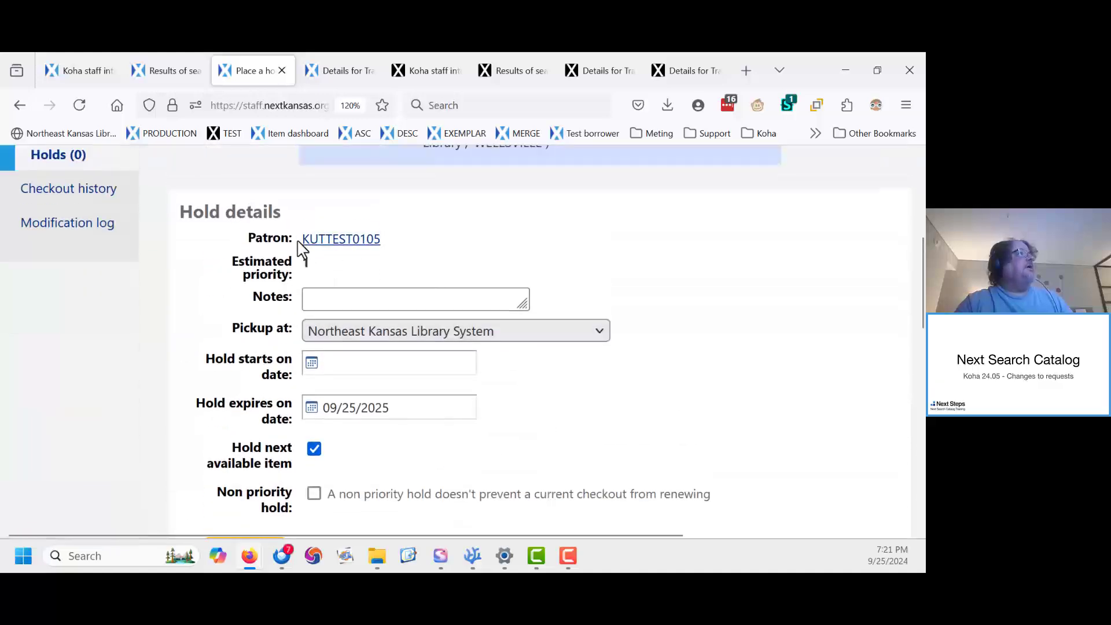
pyautogui.scroll(-6, 227, 429)
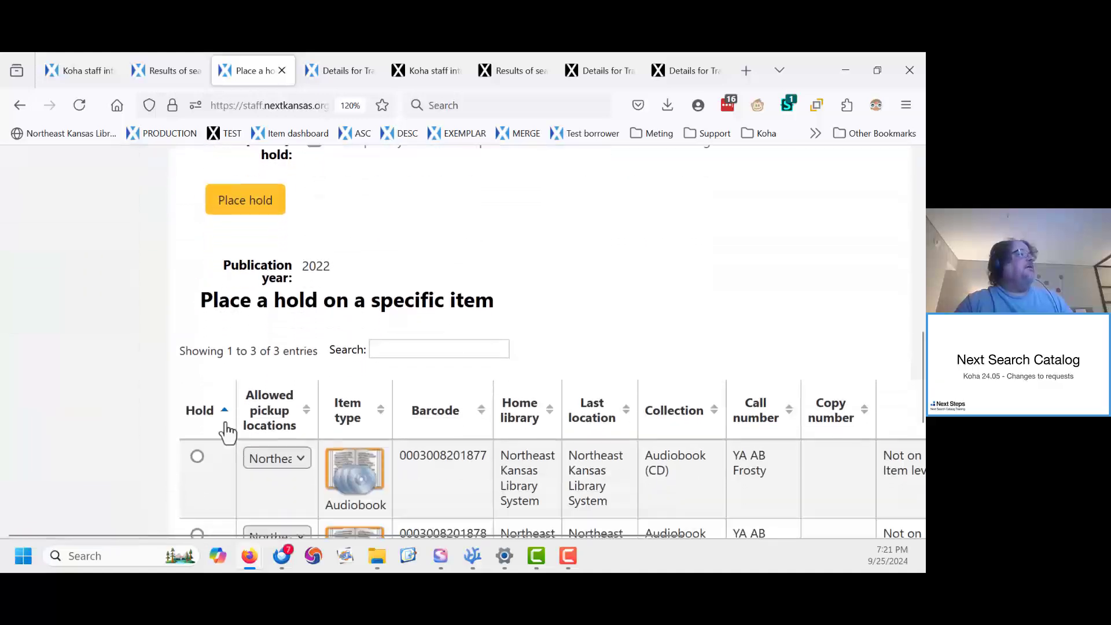
pyautogui.scroll(-6, 228, 429)
pyautogui.scroll(16, 237, 431)
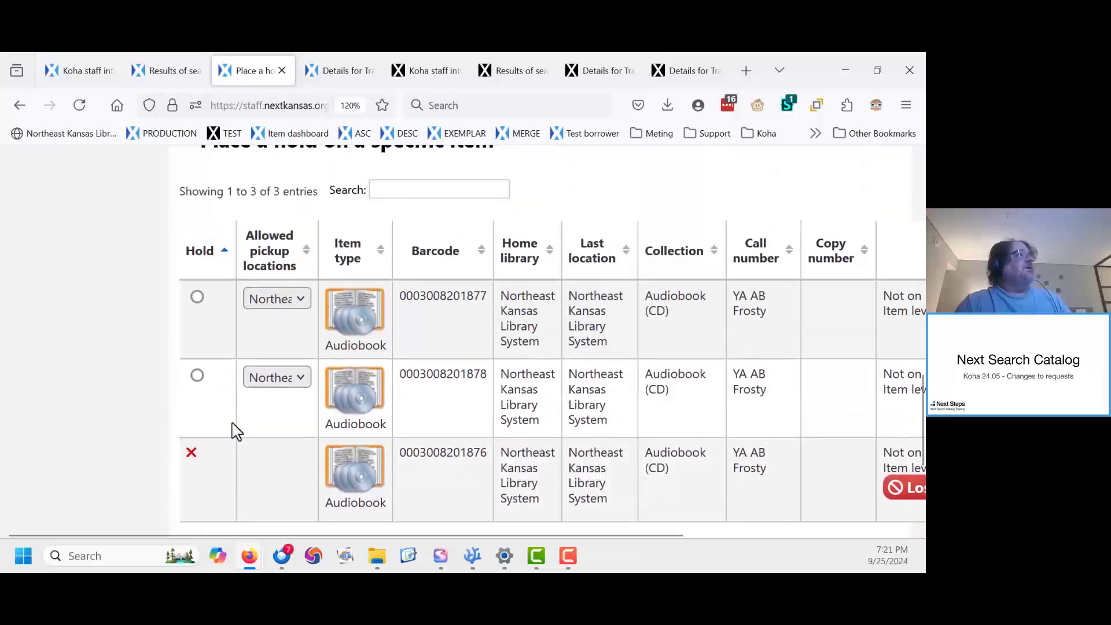
pyautogui.scroll(3, 245, 423)
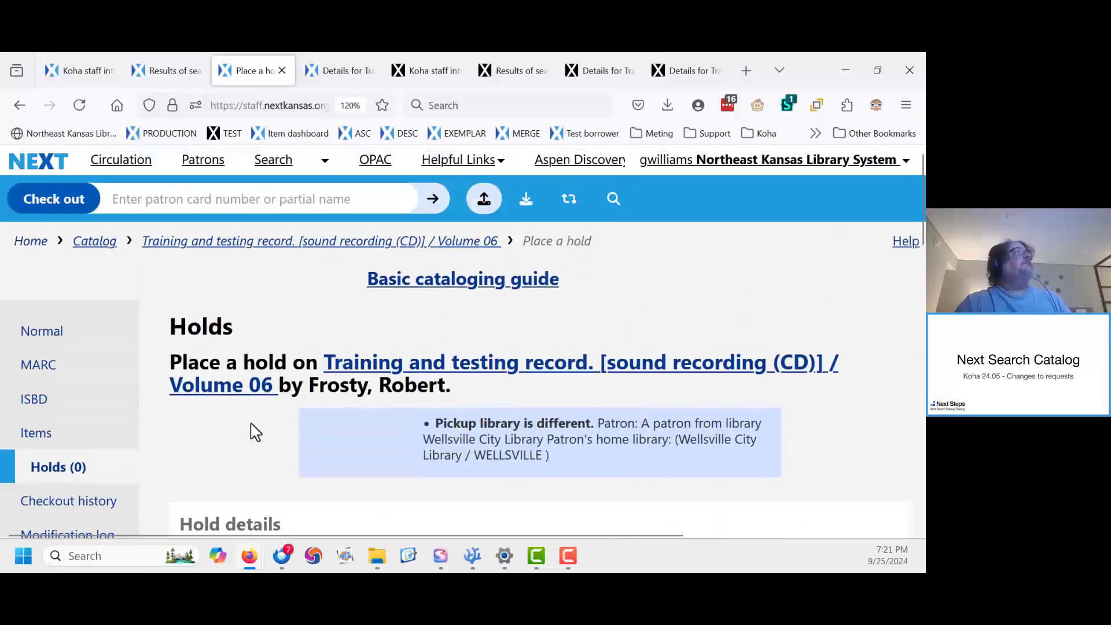
# - Switch to the test server's Training and testing record, All star, Volume 06, and look over its details and holdings
pyautogui.click(425, 71)
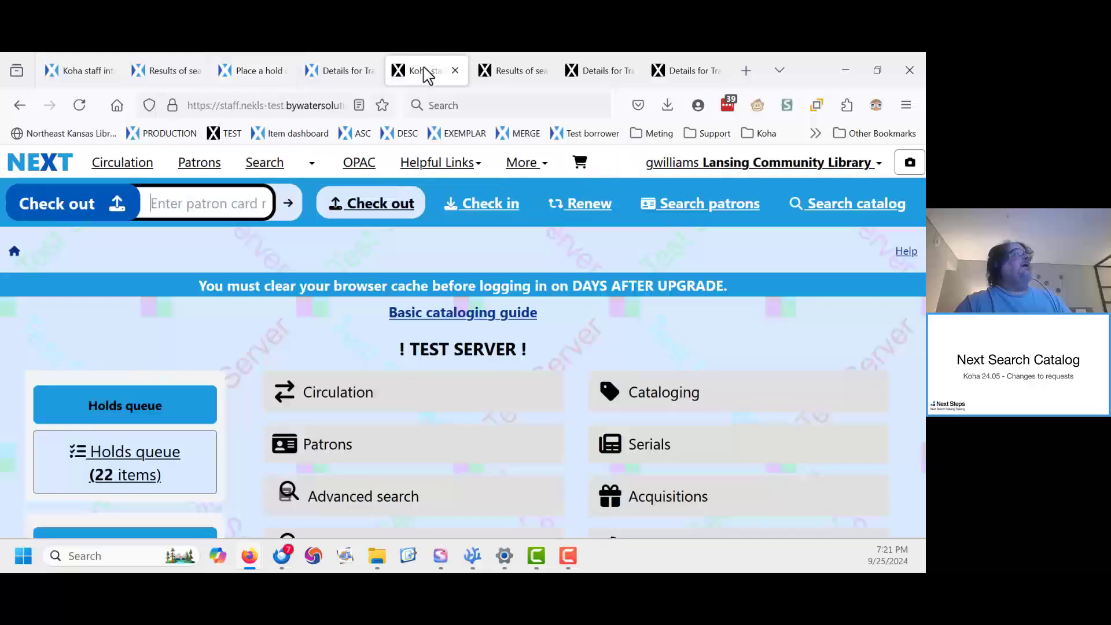
pyautogui.click(516, 79)
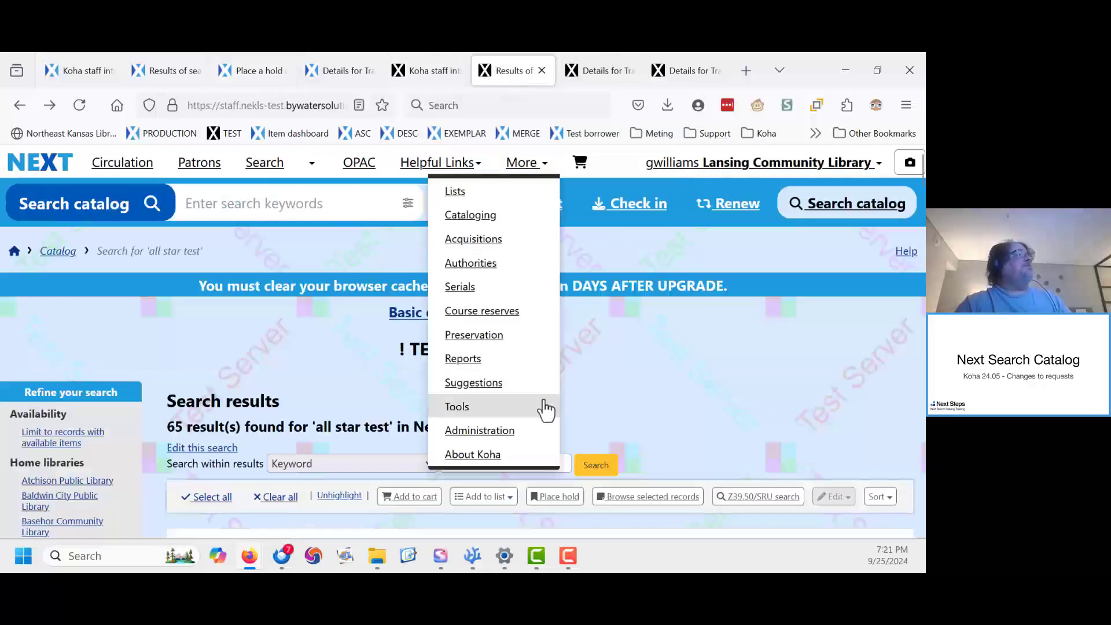
pyautogui.scroll(-4, 546, 405)
pyautogui.scroll(4, 546, 404)
pyautogui.click(606, 75)
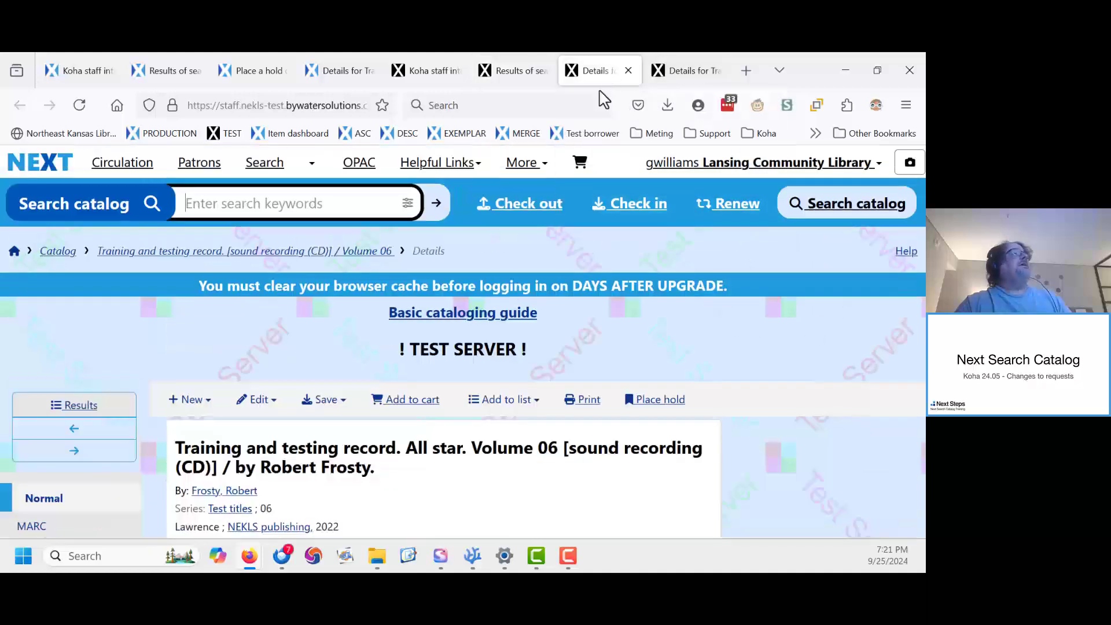
pyautogui.scroll(-2, 462, 409)
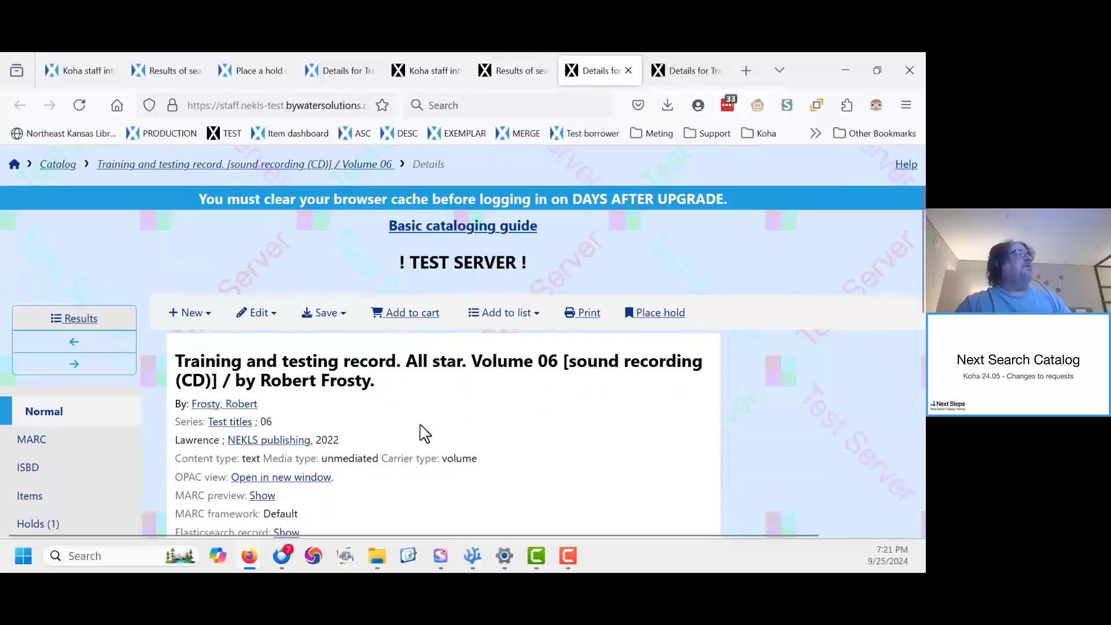
pyautogui.scroll(-5, 142, 464)
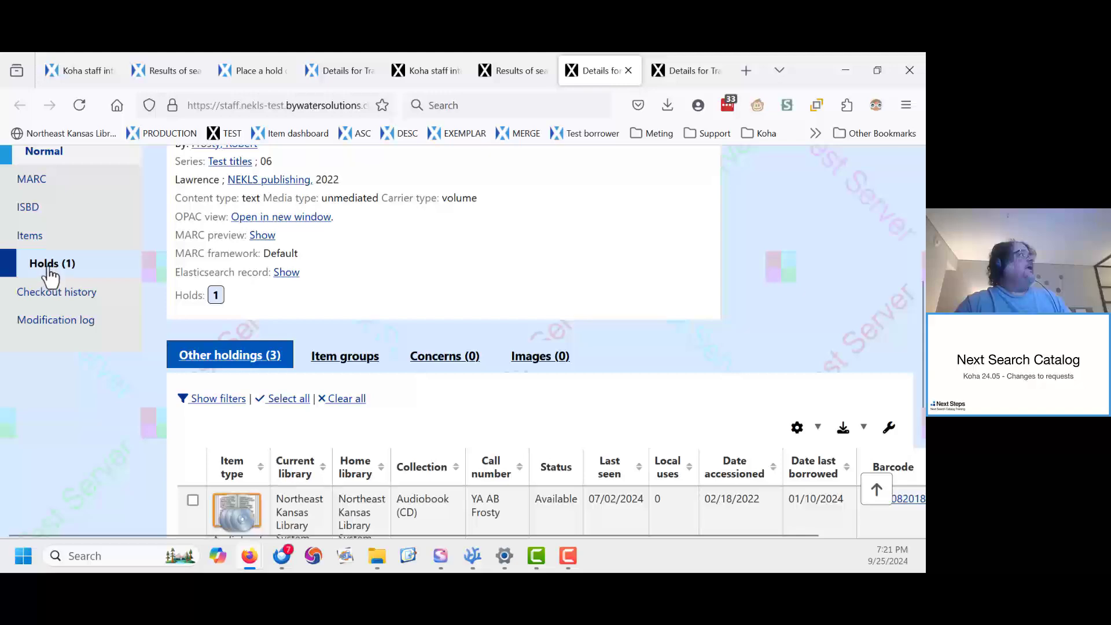
# - Open the test record's holds page and search for the patron by patron card number to start a hold
pyautogui.click(51, 270)
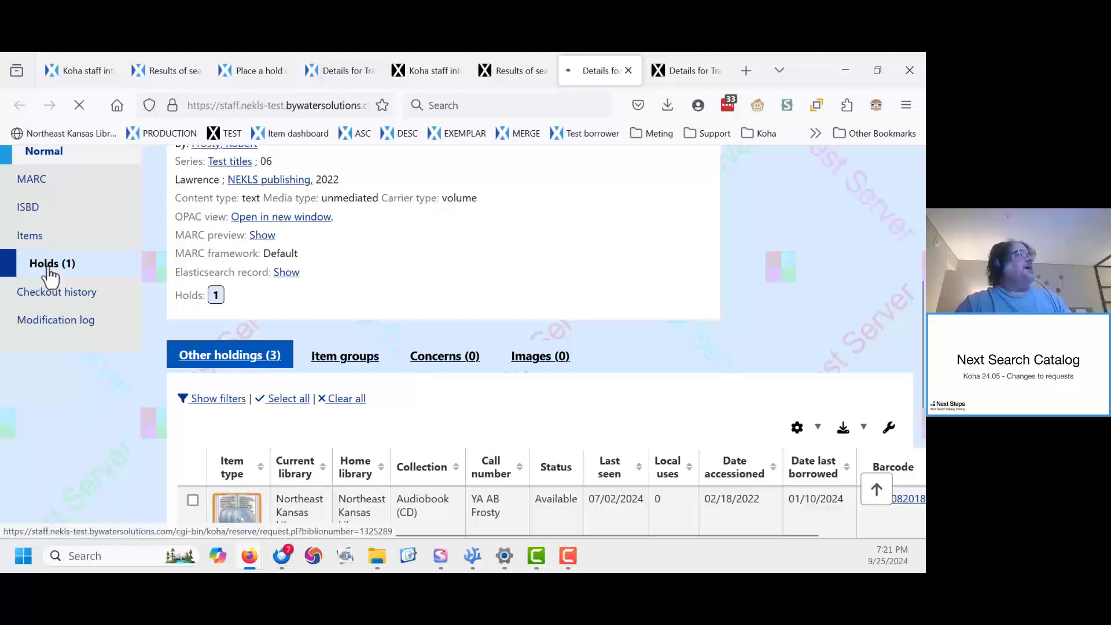
pyautogui.scroll(-4, 319, 362)
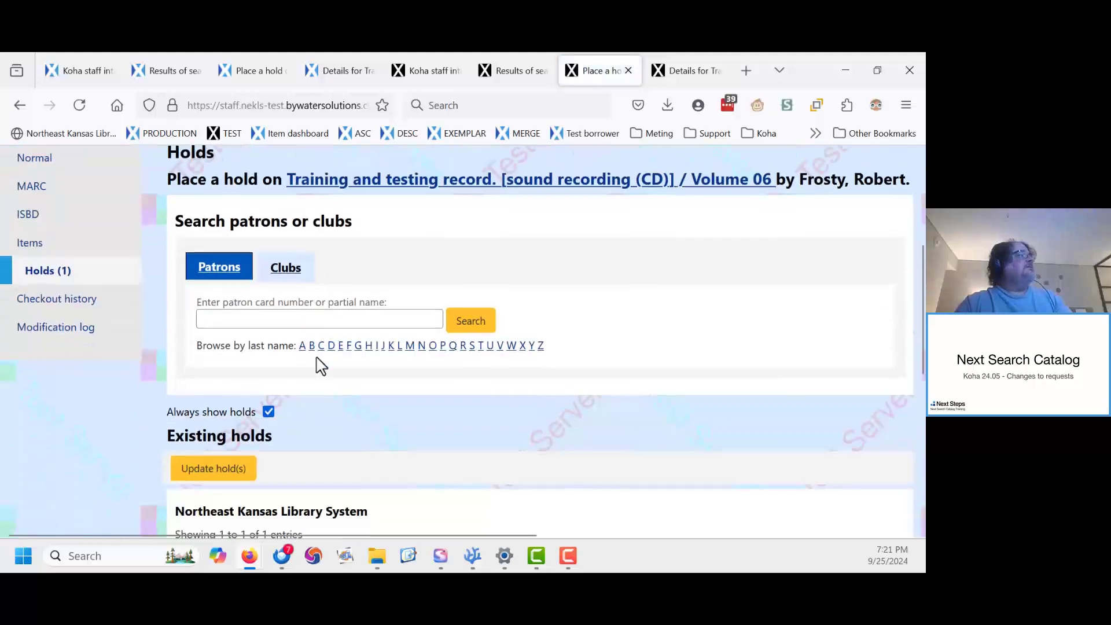
pyautogui.click(239, 308)
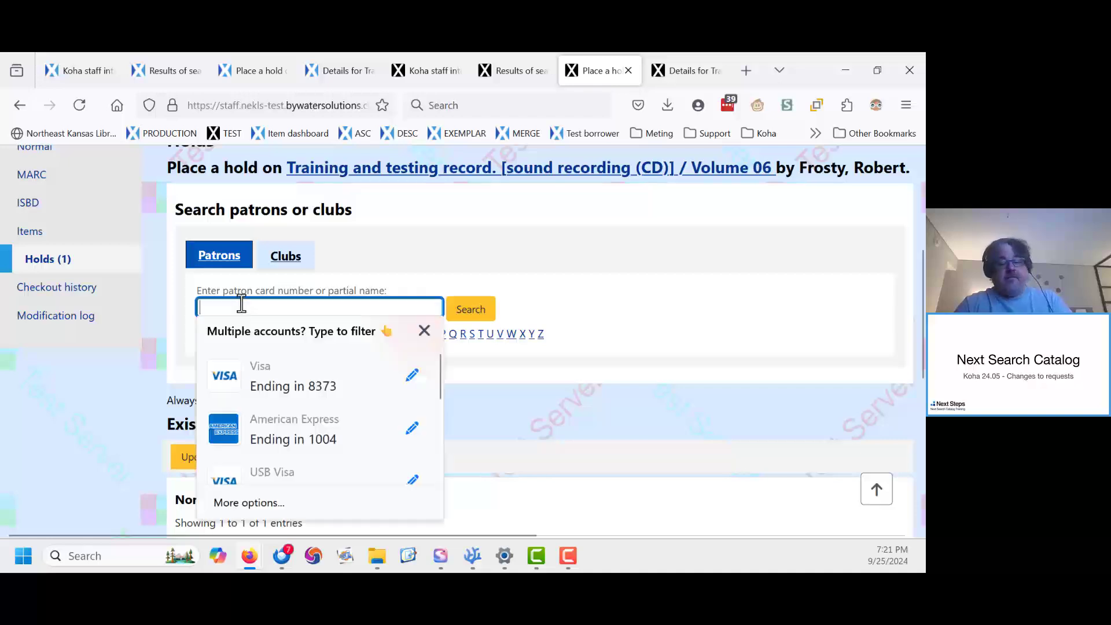
pyautogui.write('KUTTEST0105')
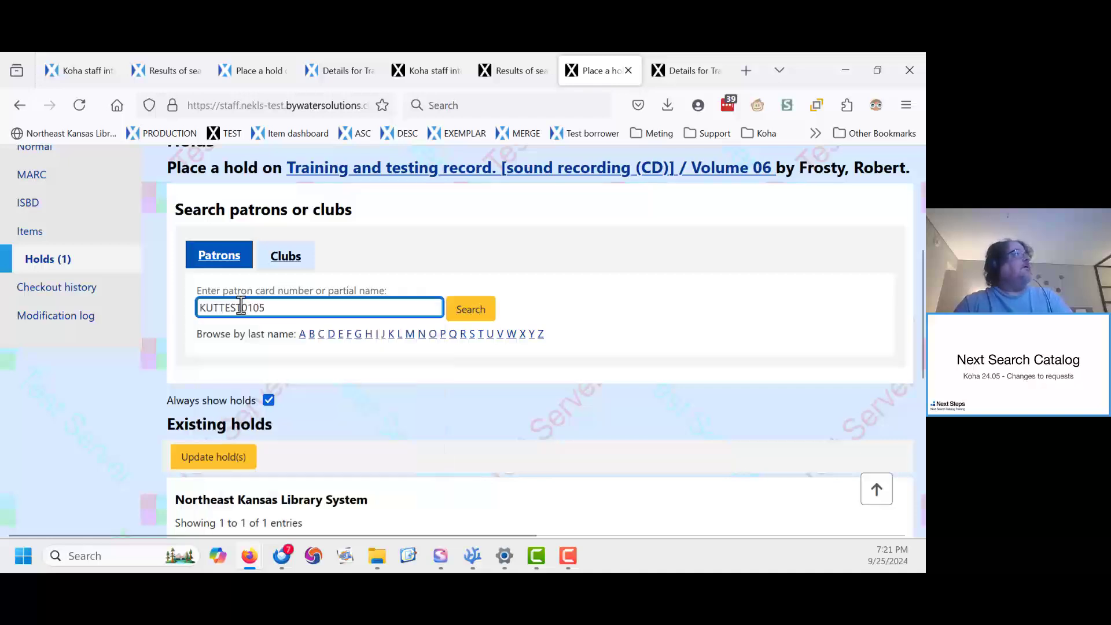
pyautogui.click(461, 311)
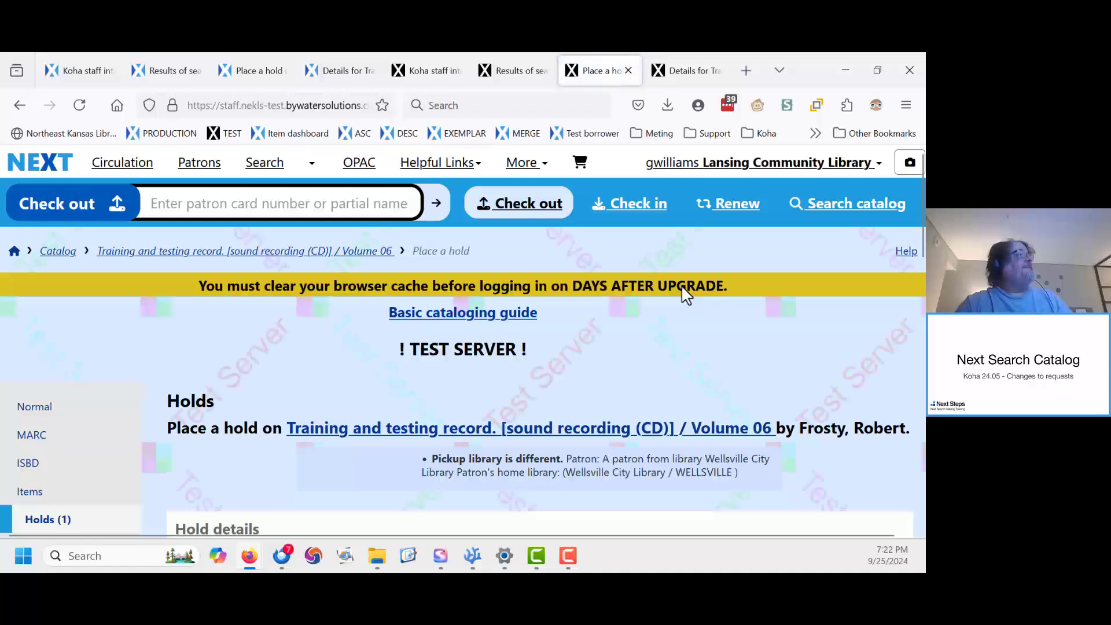
# - Review the test server's hold details and the pickup options for holding the next available item
pyautogui.click(787, 296)
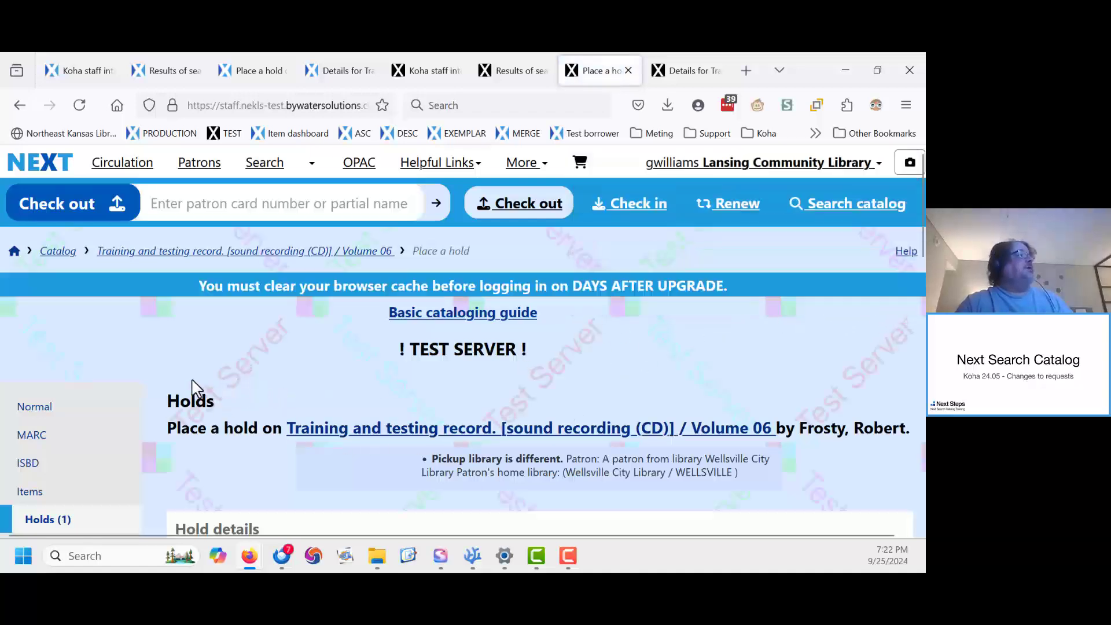
pyautogui.scroll(-3, 194, 384)
pyautogui.scroll(-2, 202, 398)
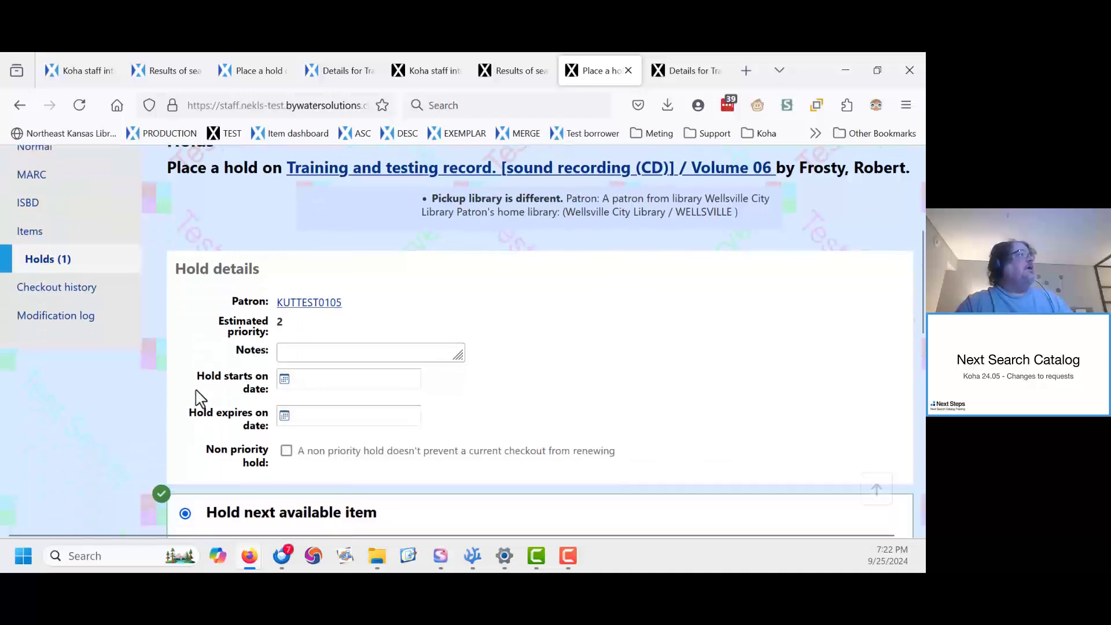
pyautogui.scroll(-4, 194, 405)
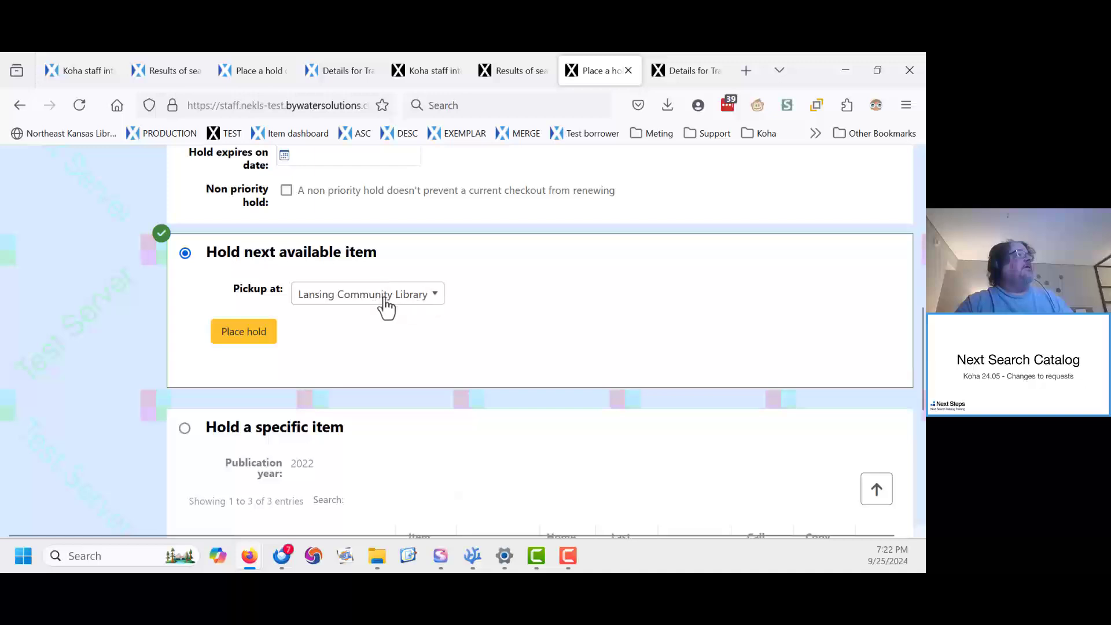
pyautogui.scroll(-1, 170, 300)
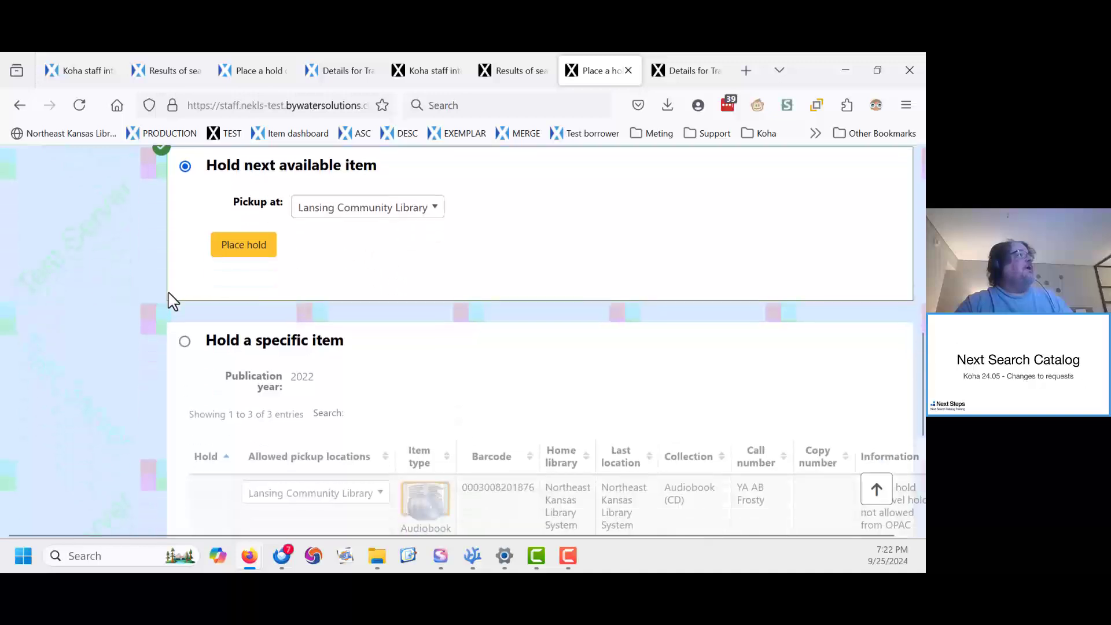
# - Choose to hold a specific item and examine the item list with its allowed pickup locations
pyautogui.click(185, 342)
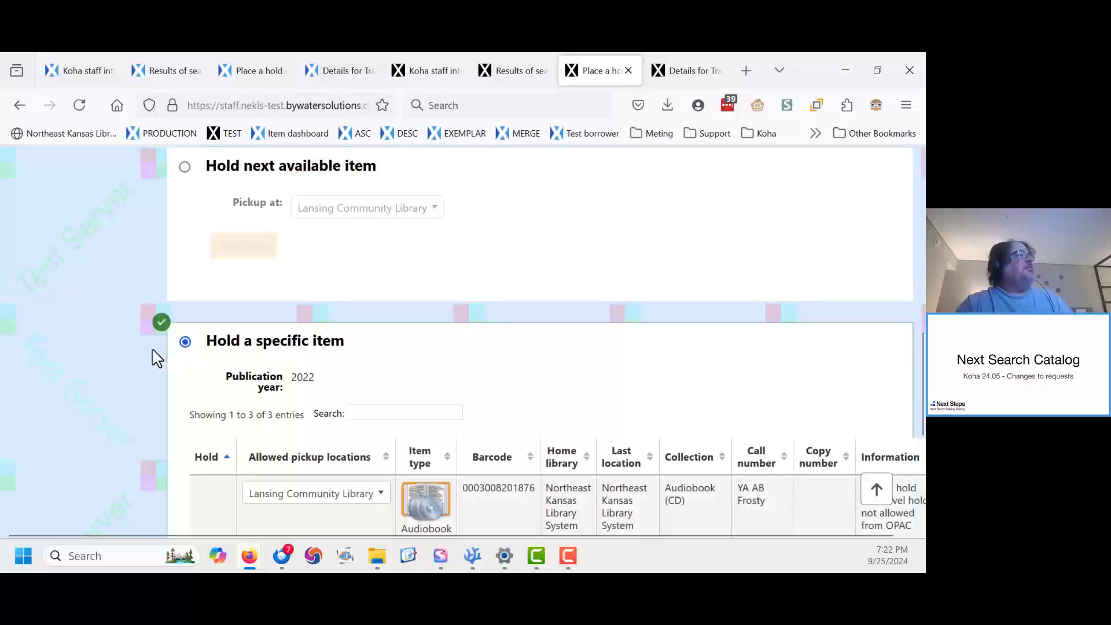
pyautogui.scroll(-5, 154, 355)
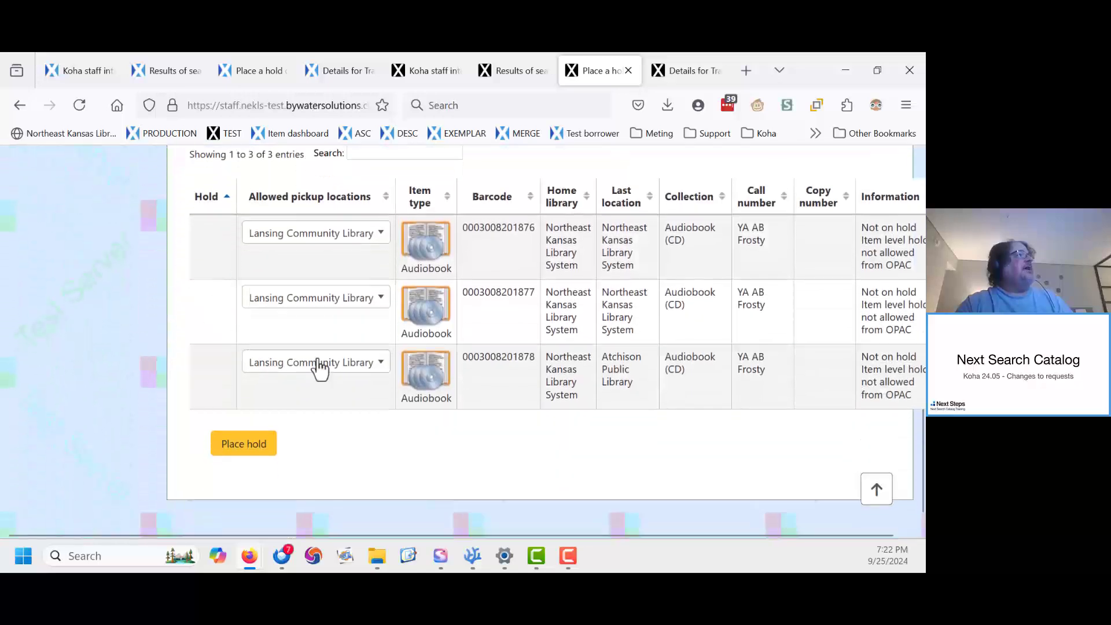
pyautogui.scroll(3, 267, 365)
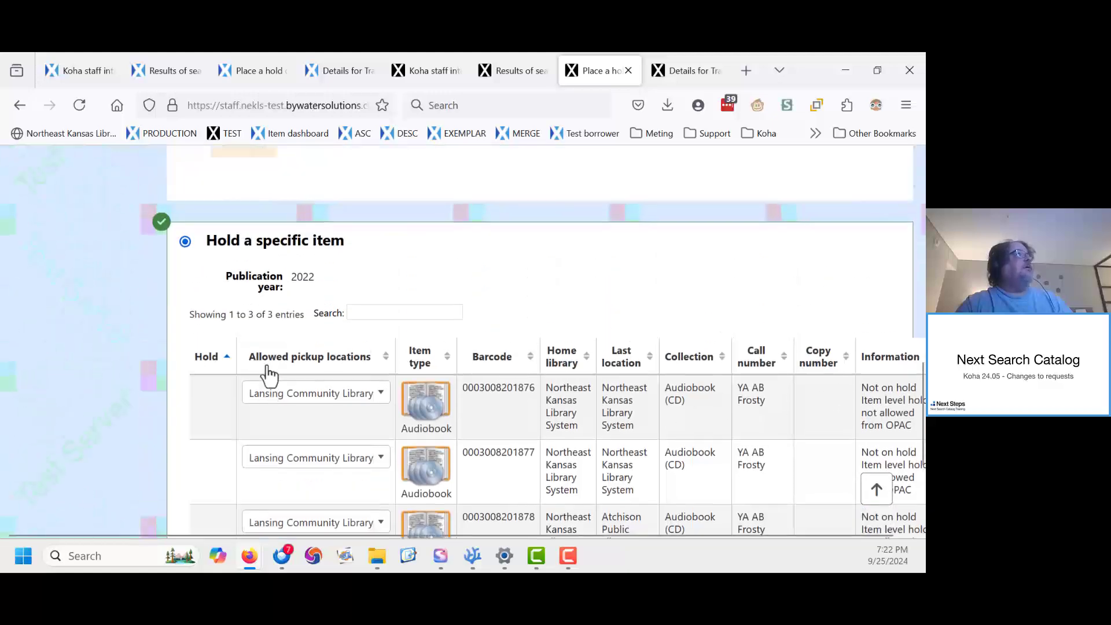
pyautogui.scroll(-3, 353, 431)
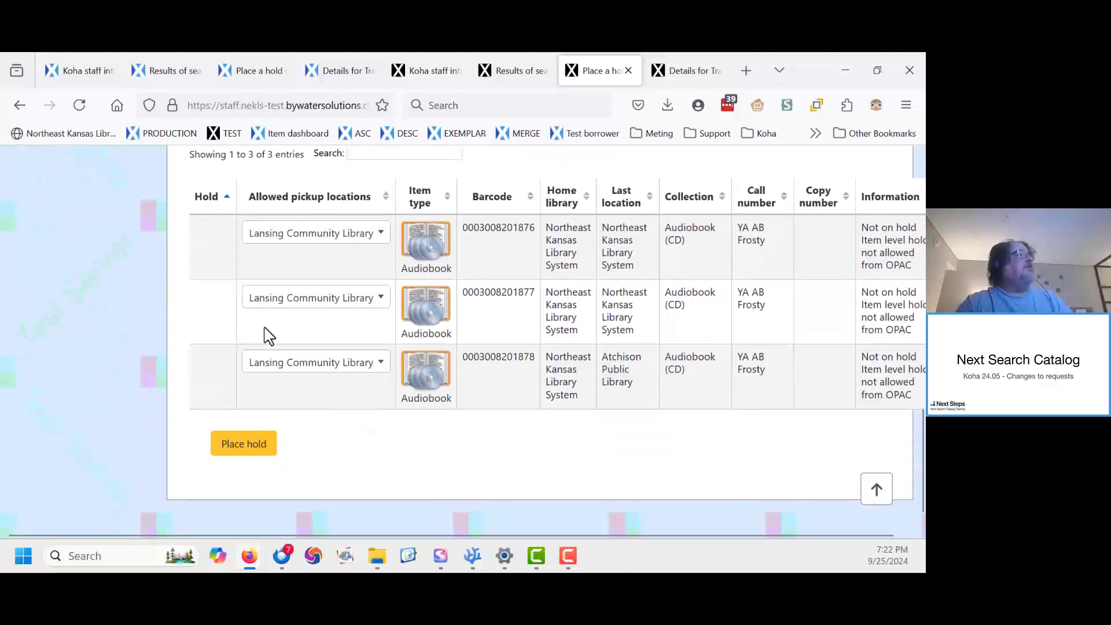
pyautogui.scroll(10, 237, 284)
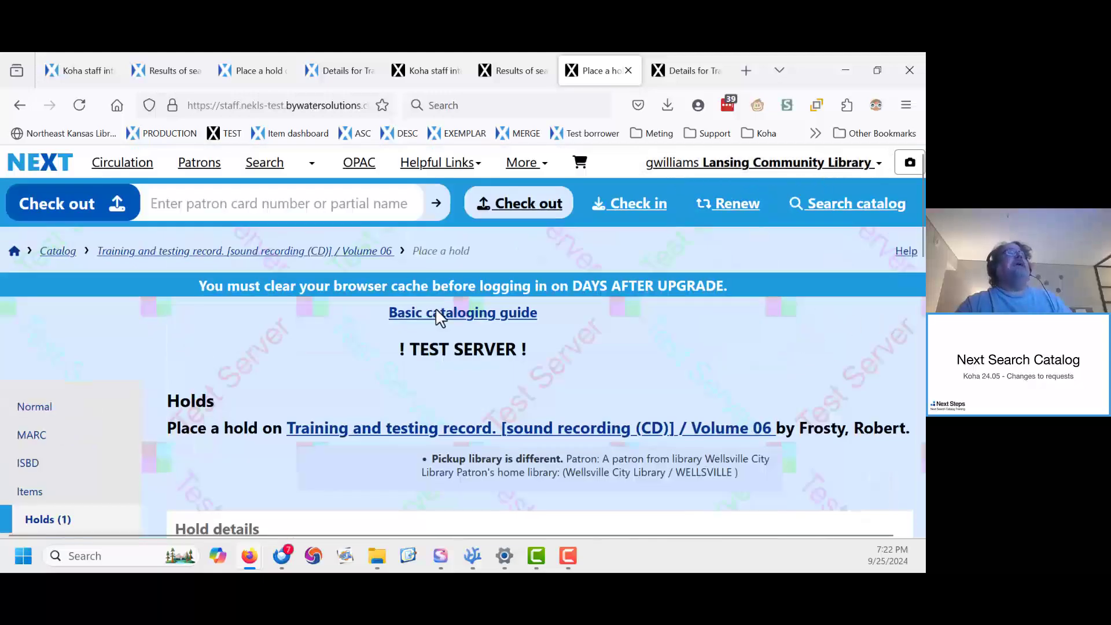
pyautogui.scroll(-8, 136, 467)
pyautogui.scroll(-6, 276, 434)
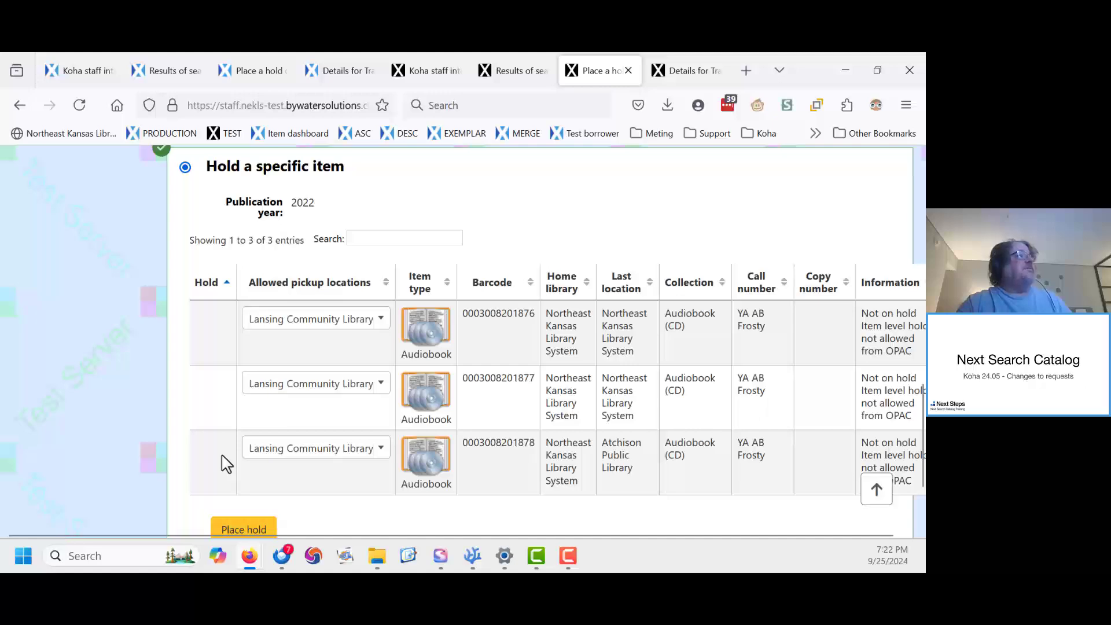
pyautogui.scroll(8, 226, 463)
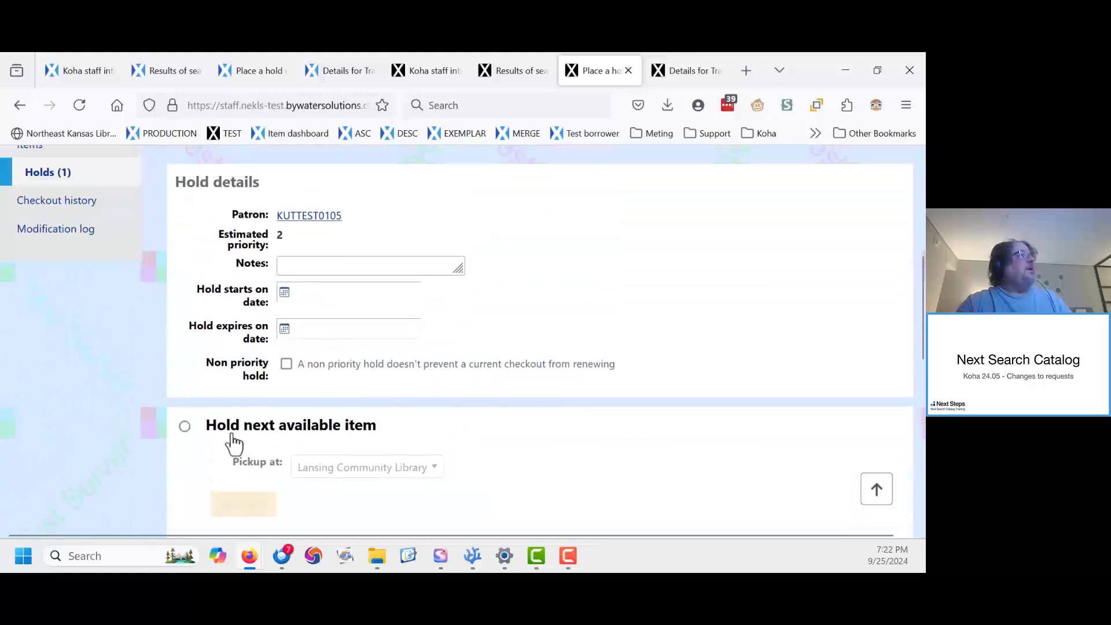
# - Place the Volume 06 hold on the next available item with pickup at Lansing Community Library
pyautogui.click(185, 427)
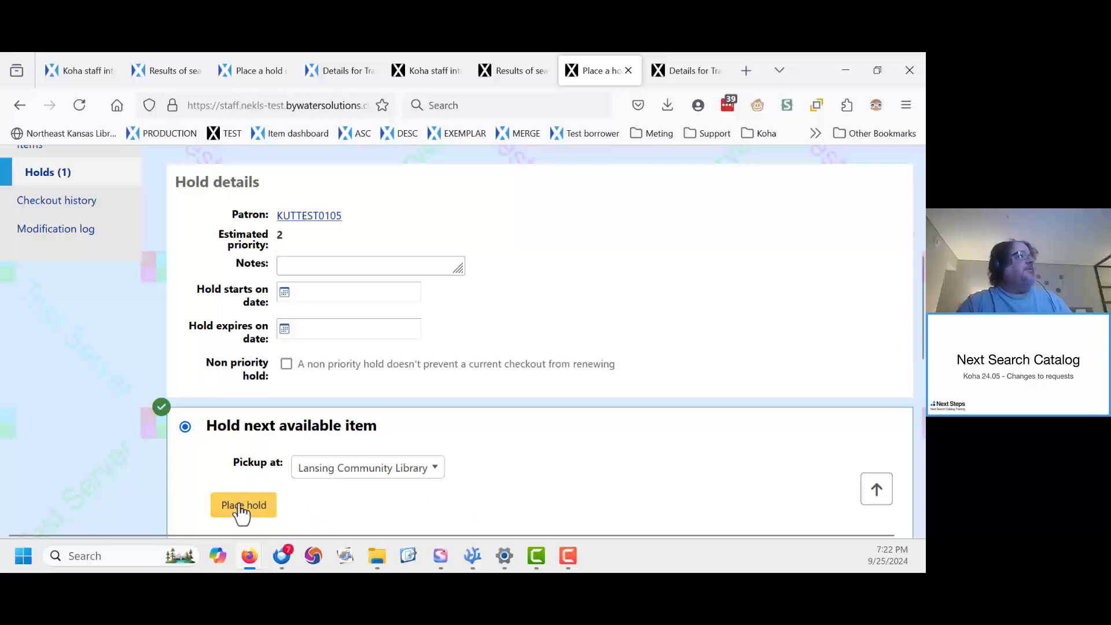
pyautogui.scroll(-5, 255, 477)
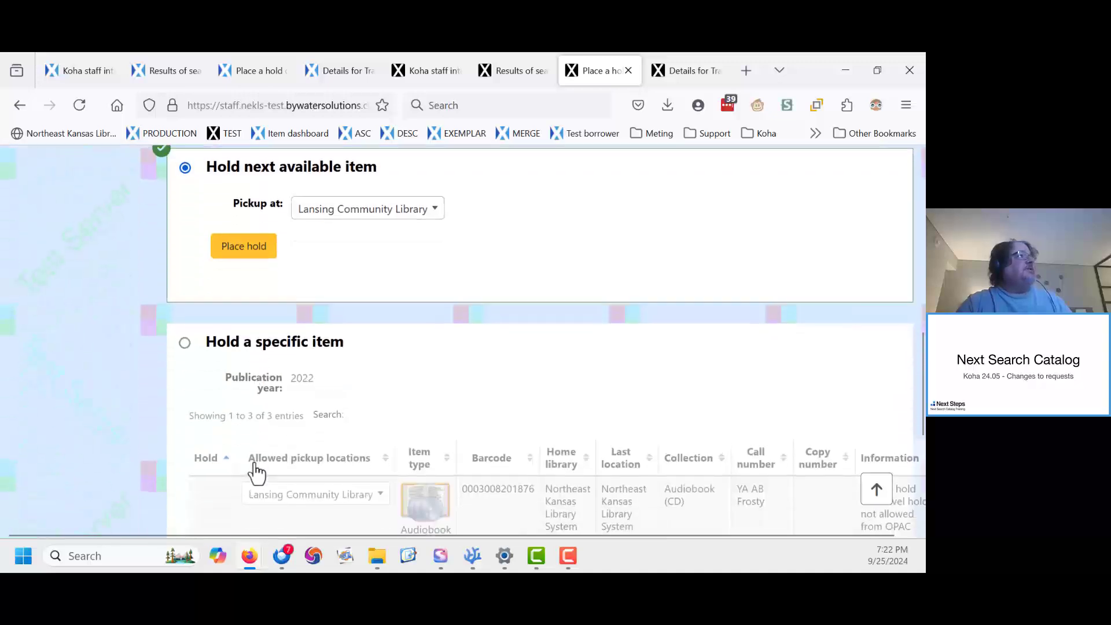
pyautogui.scroll(2, 255, 472)
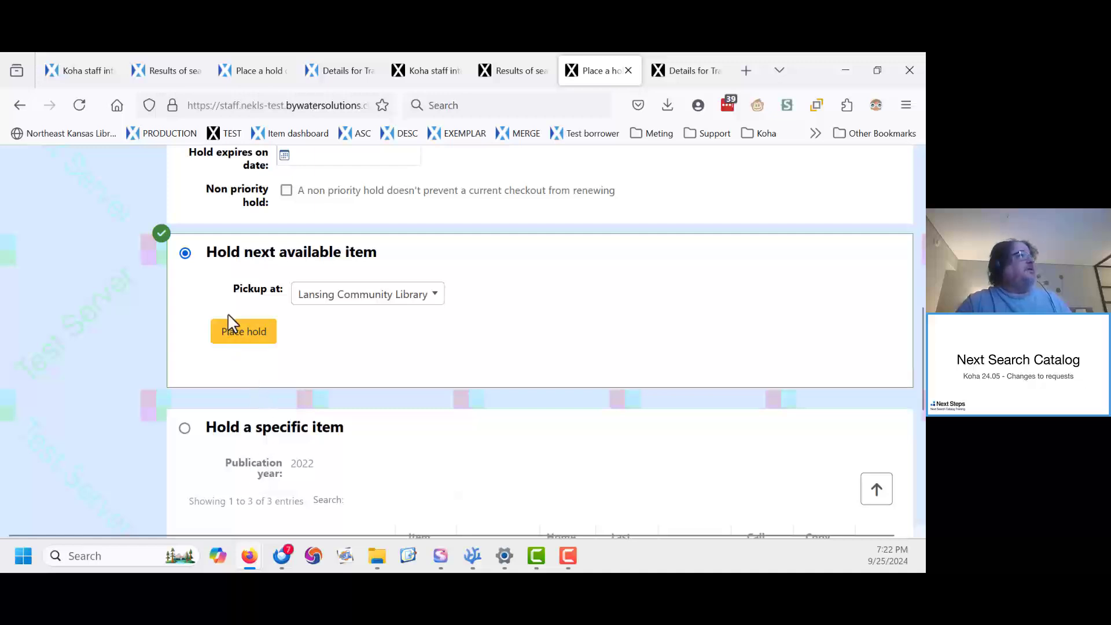
pyautogui.click(232, 336)
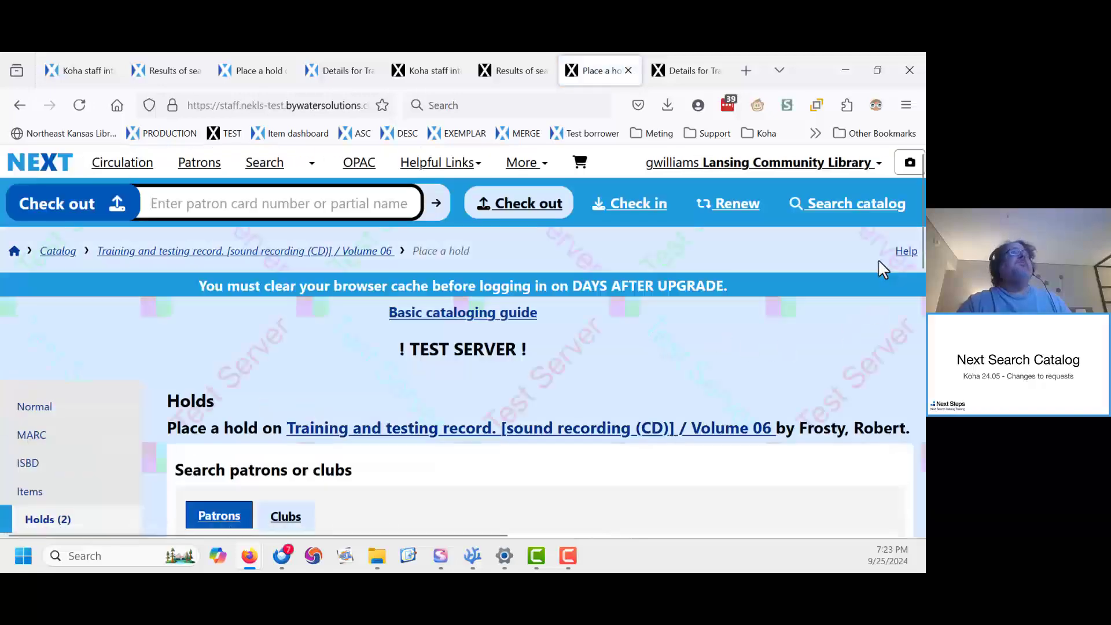
# - Set the test server's logged-in library to Northeast Kansas Library System
pyautogui.click(840, 166)
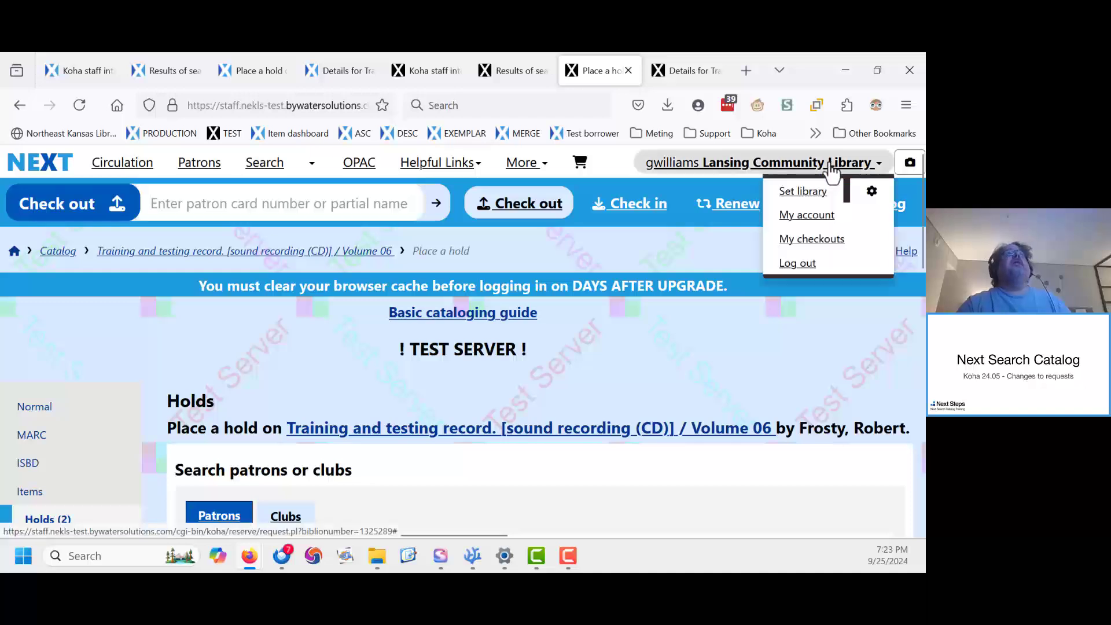
pyautogui.click(796, 189)
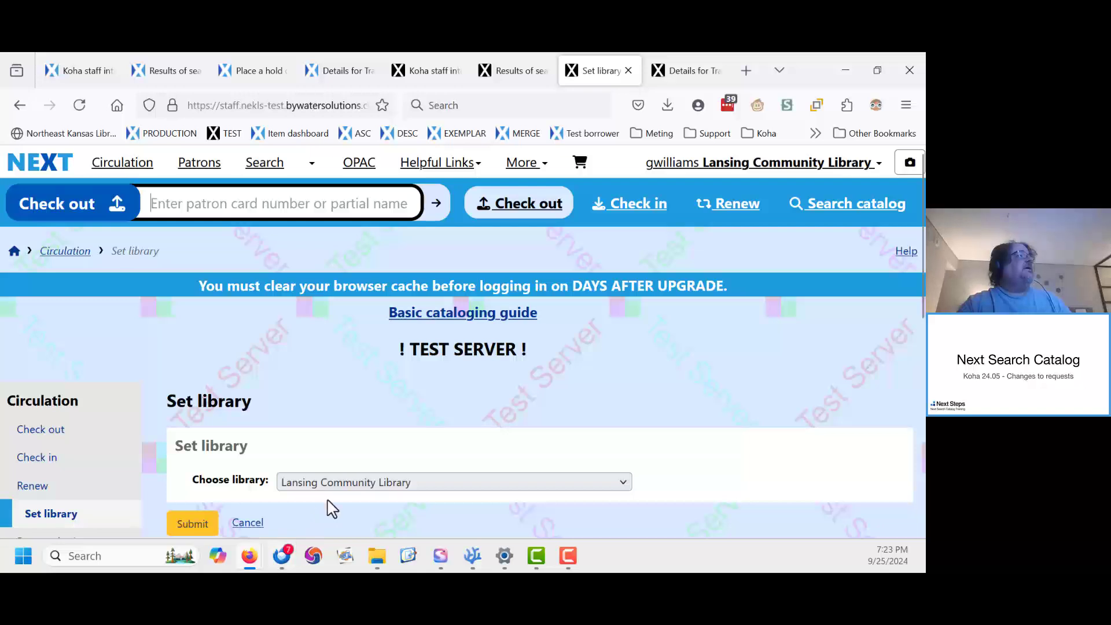
pyautogui.click(360, 484)
pyautogui.scroll(-4, 359, 393)
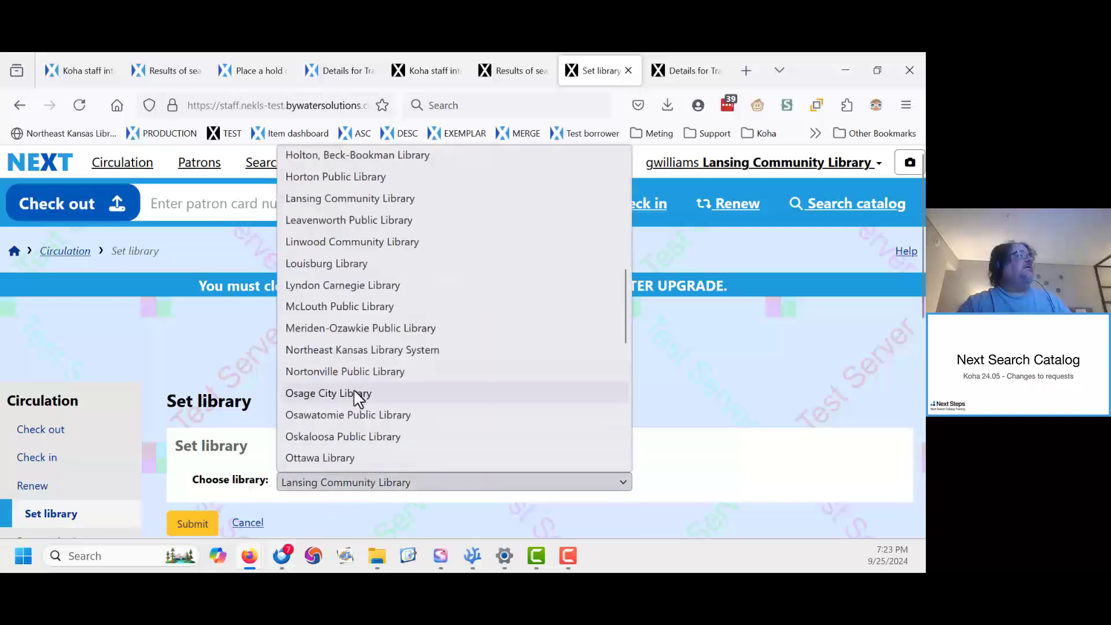
pyautogui.click(347, 350)
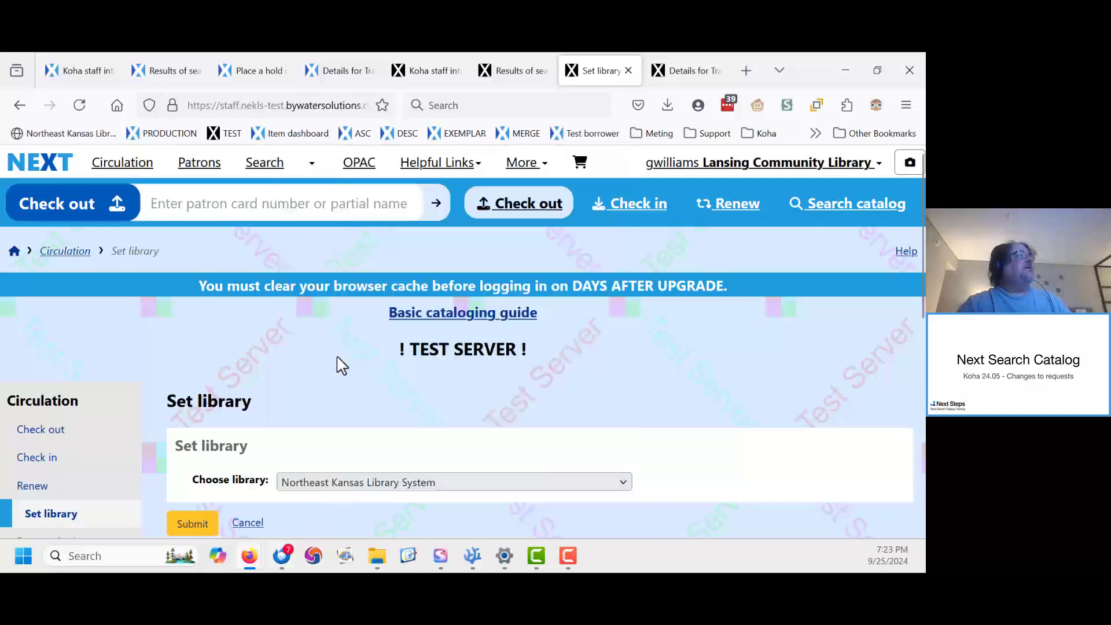
pyautogui.click(186, 528)
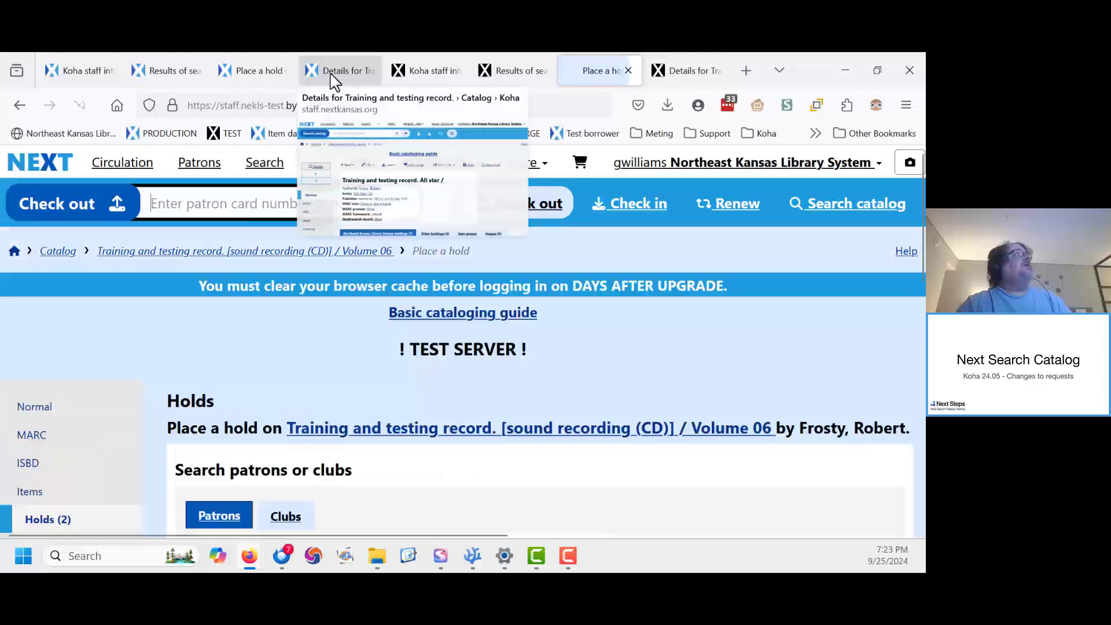
# - Examine the item groups assigned to the Northeast Kansas Library System holdings of the All star training record on the production server
pyautogui.click(335, 78)
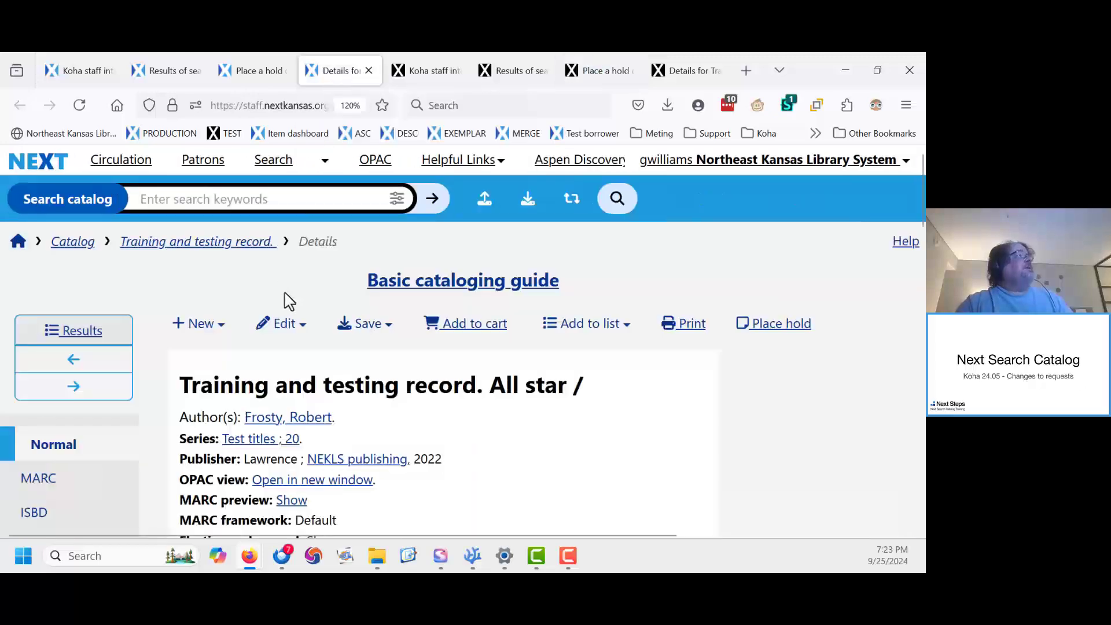
pyautogui.scroll(-3, 353, 358)
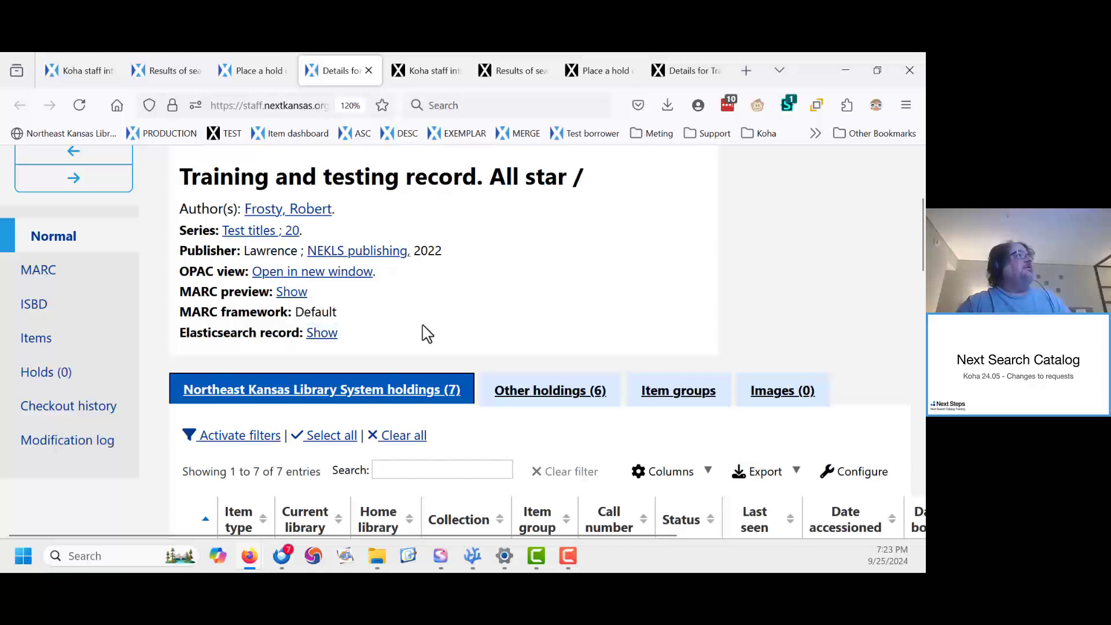
pyautogui.scroll(-3, 426, 331)
pyautogui.scroll(3, 427, 331)
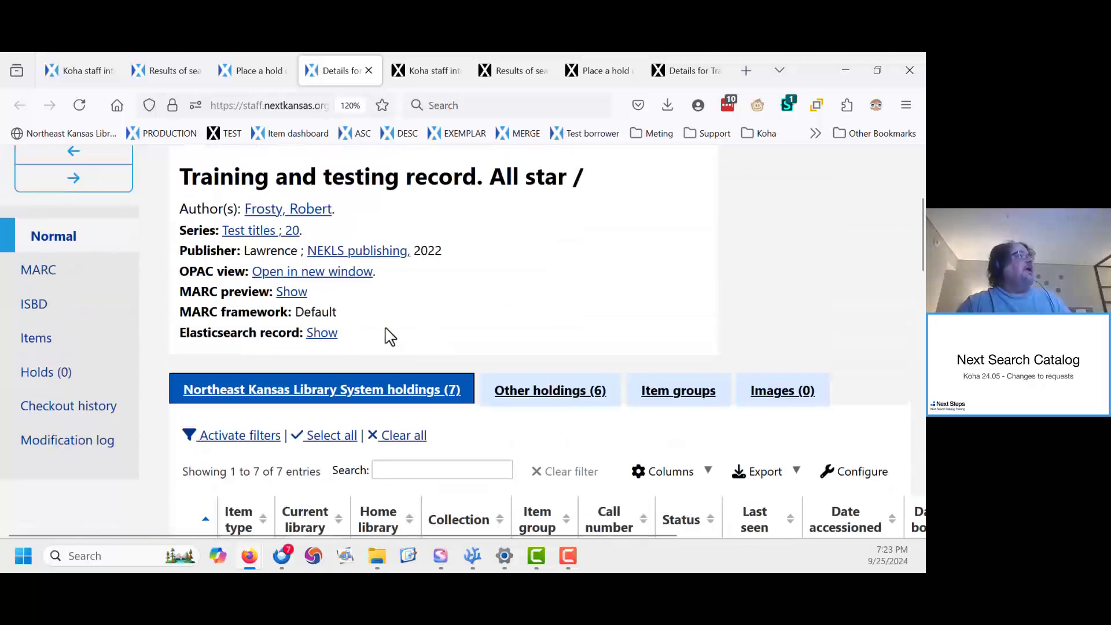
pyautogui.click(69, 382)
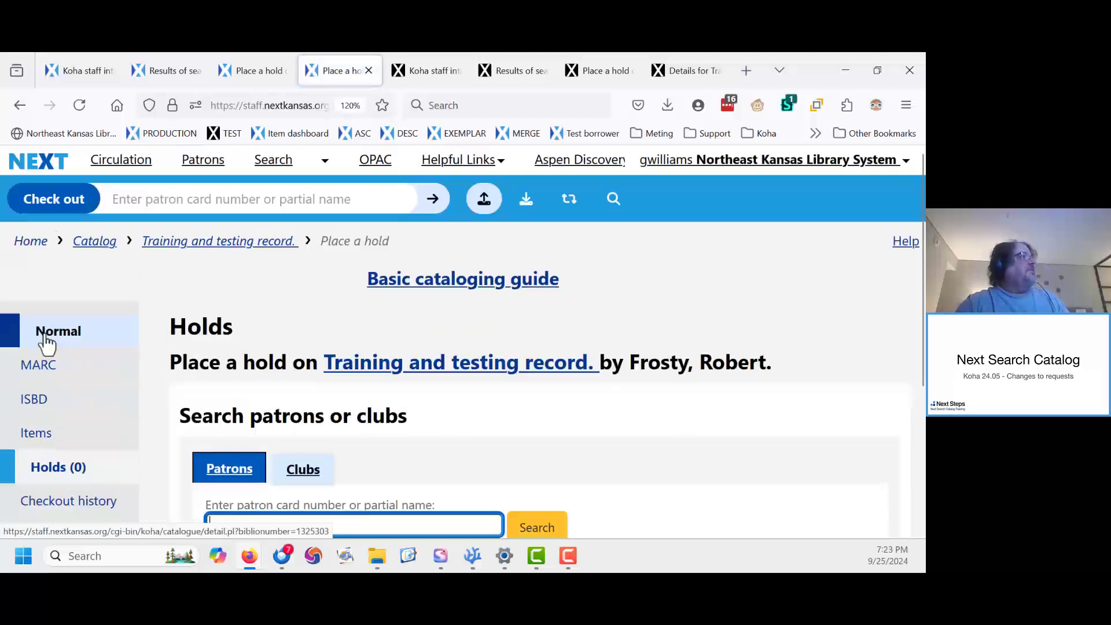
pyautogui.click(46, 341)
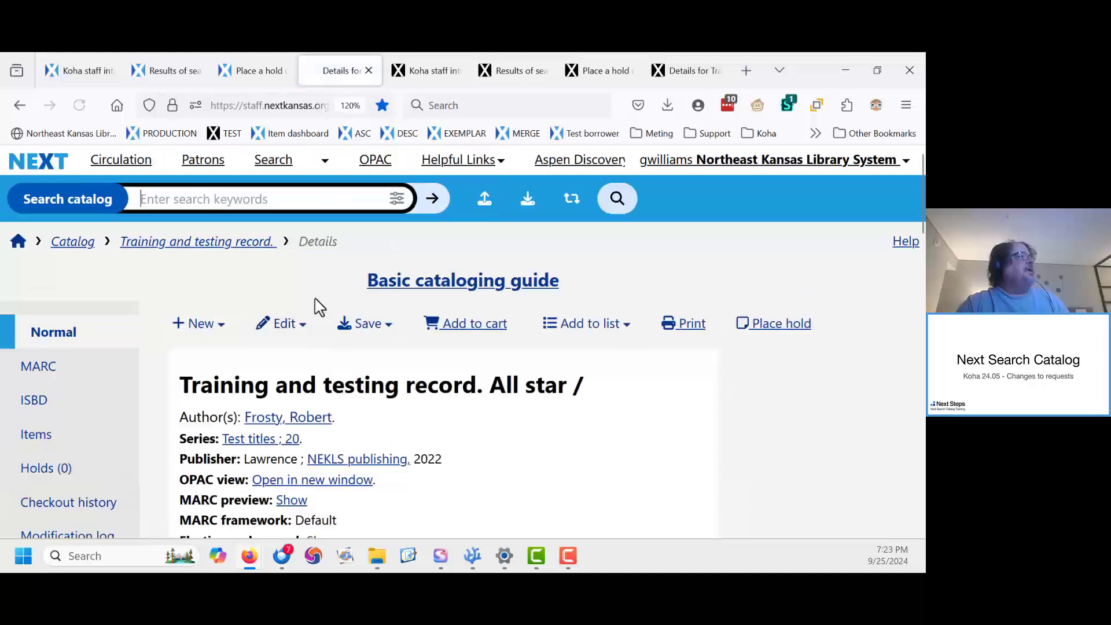
pyautogui.scroll(-10, 320, 307)
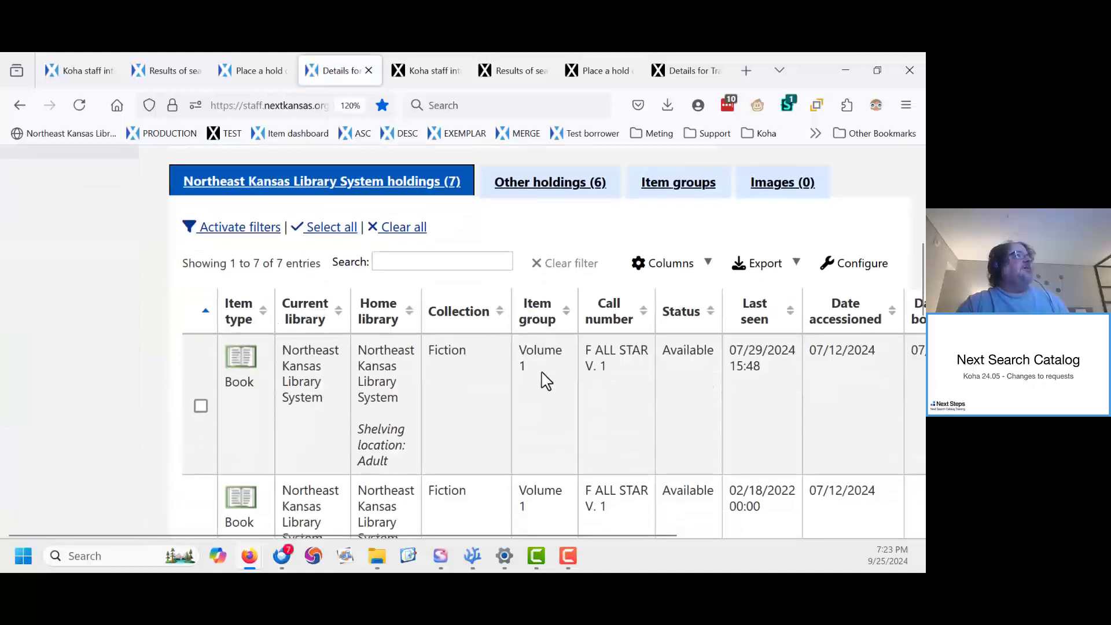
pyautogui.scroll(-3, 544, 370)
pyautogui.scroll(2, 534, 251)
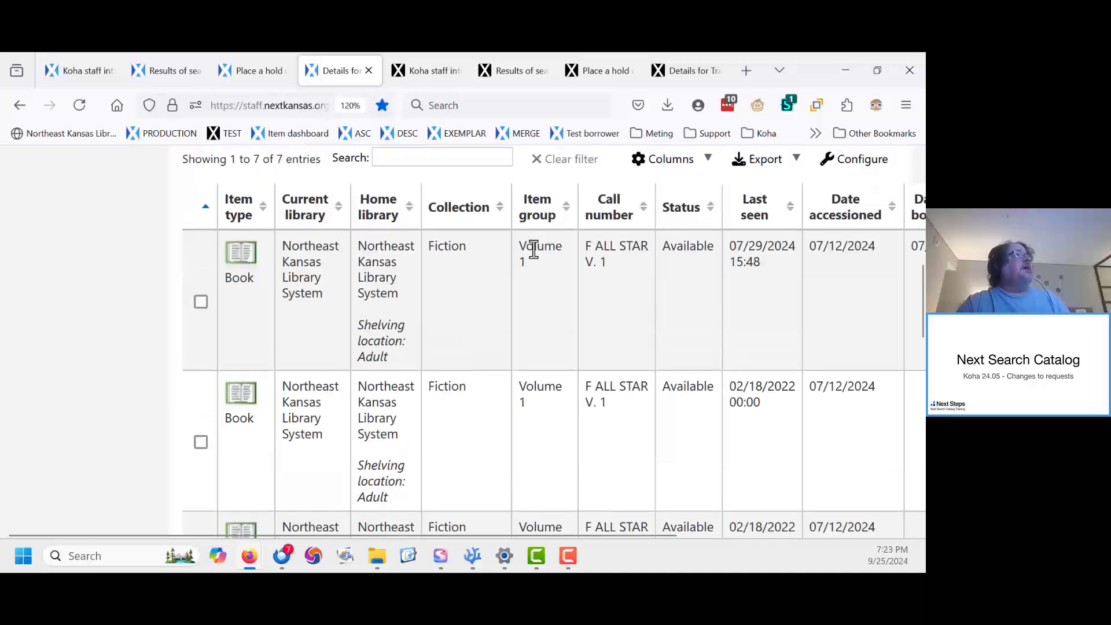
pyautogui.scroll(-3, 555, 432)
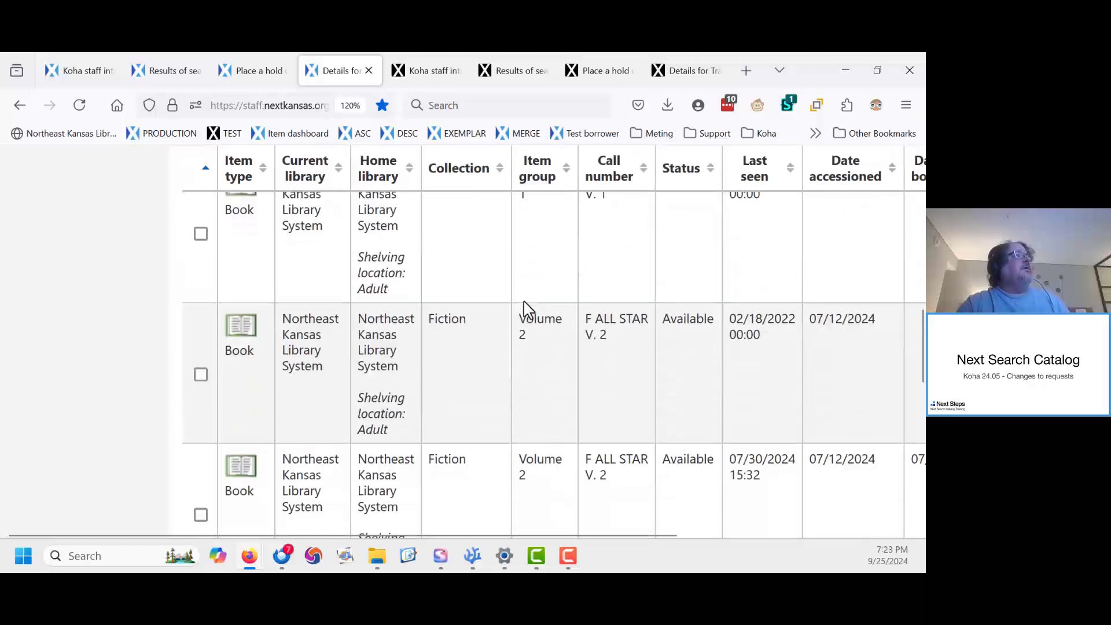
pyautogui.scroll(-5, 562, 506)
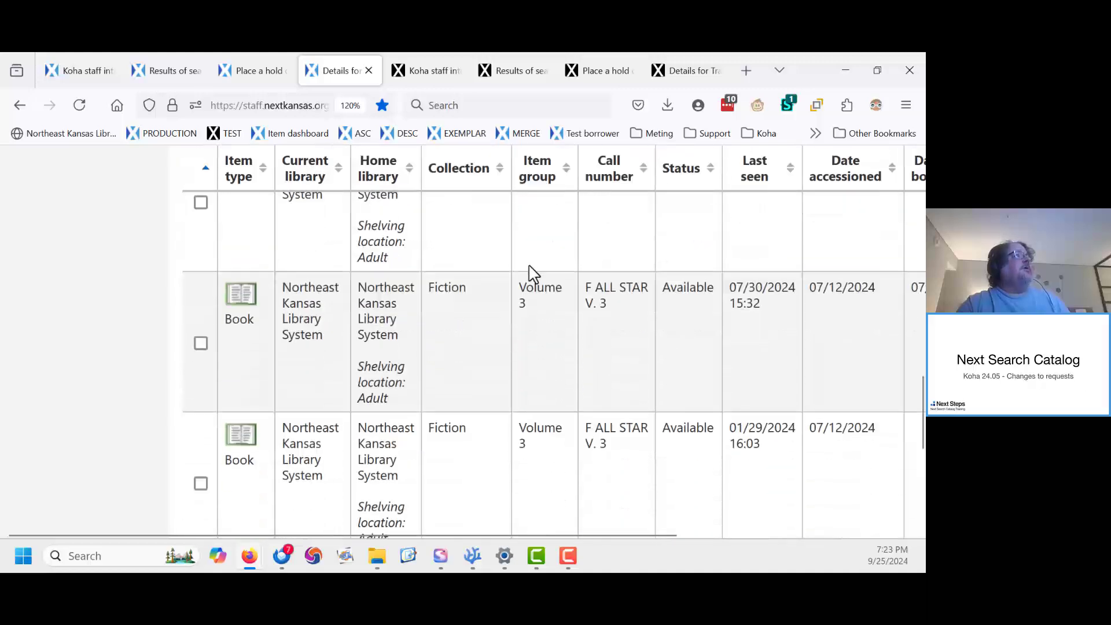
pyautogui.scroll(-3, 553, 478)
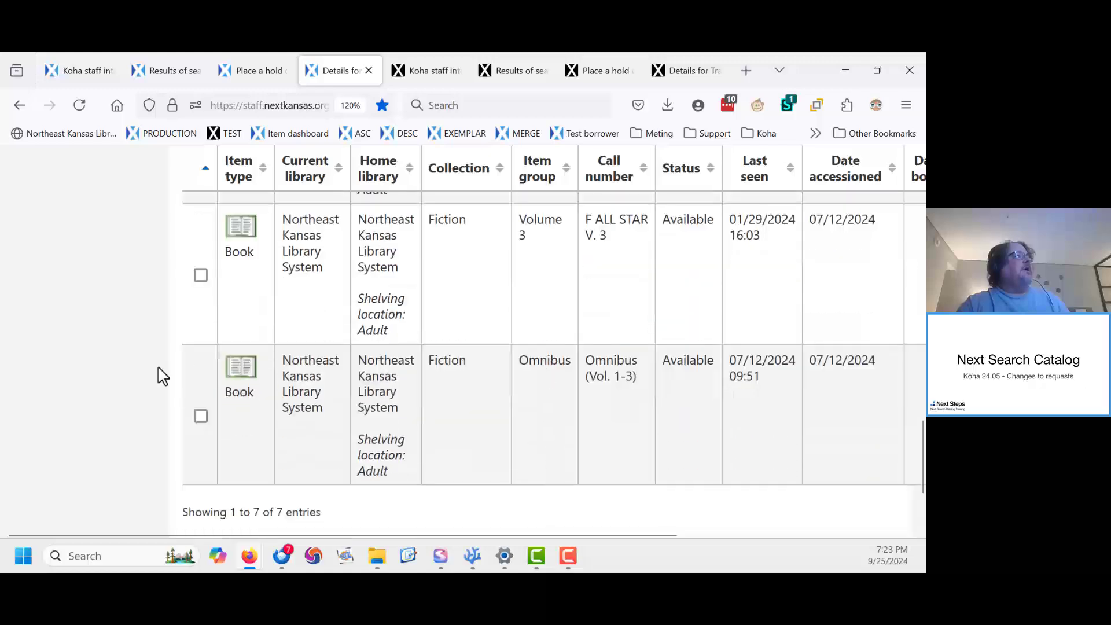
pyautogui.scroll(15, 491, 417)
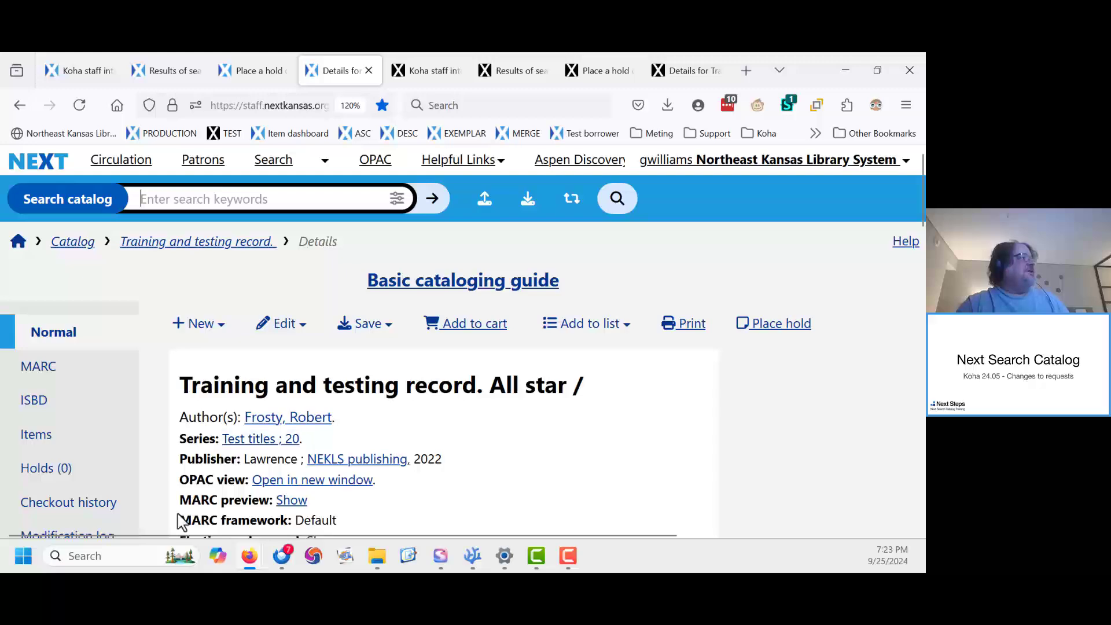
# - Start a production hold on the All star record using the test patron's card number, declining to save it as a payment card
pyautogui.click(45, 473)
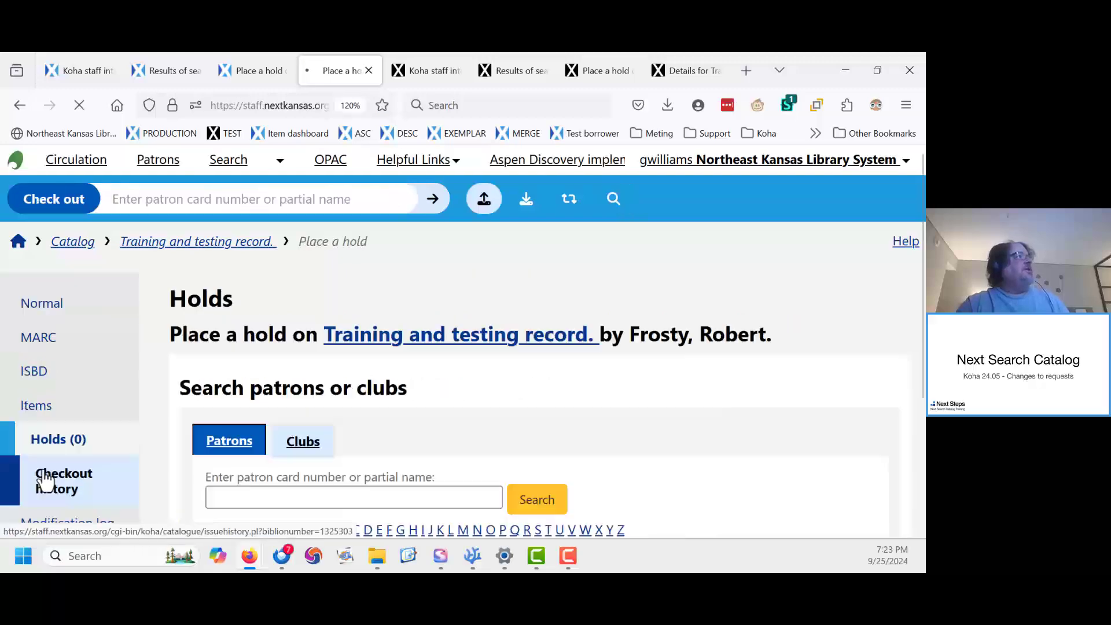
pyautogui.scroll(-3, 242, 372)
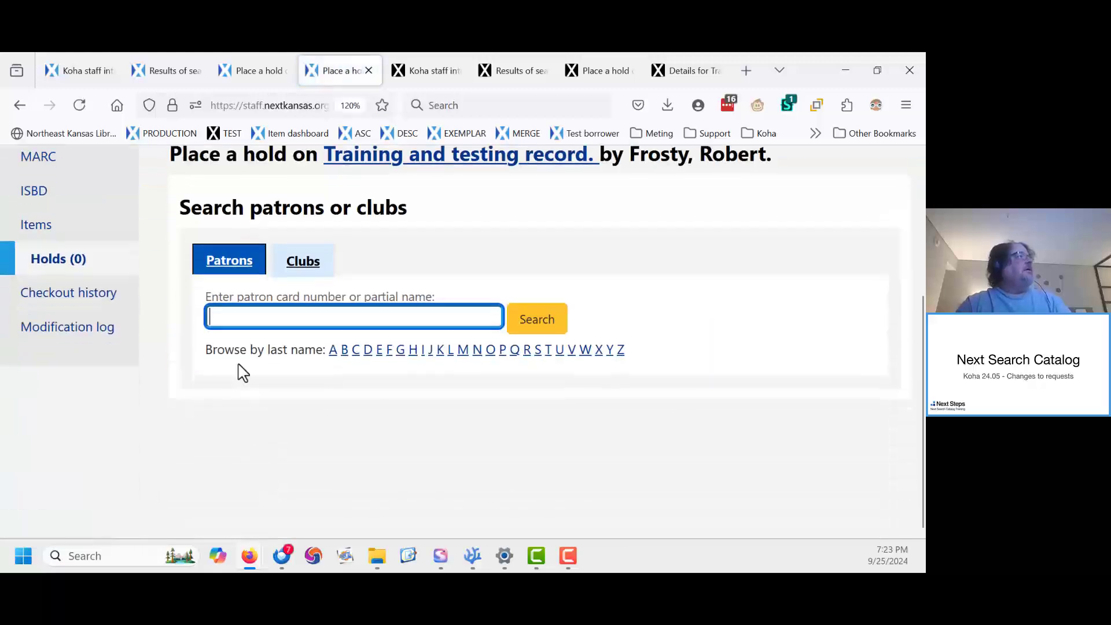
pyautogui.click(234, 317)
pyautogui.write('KUTTEST0105')
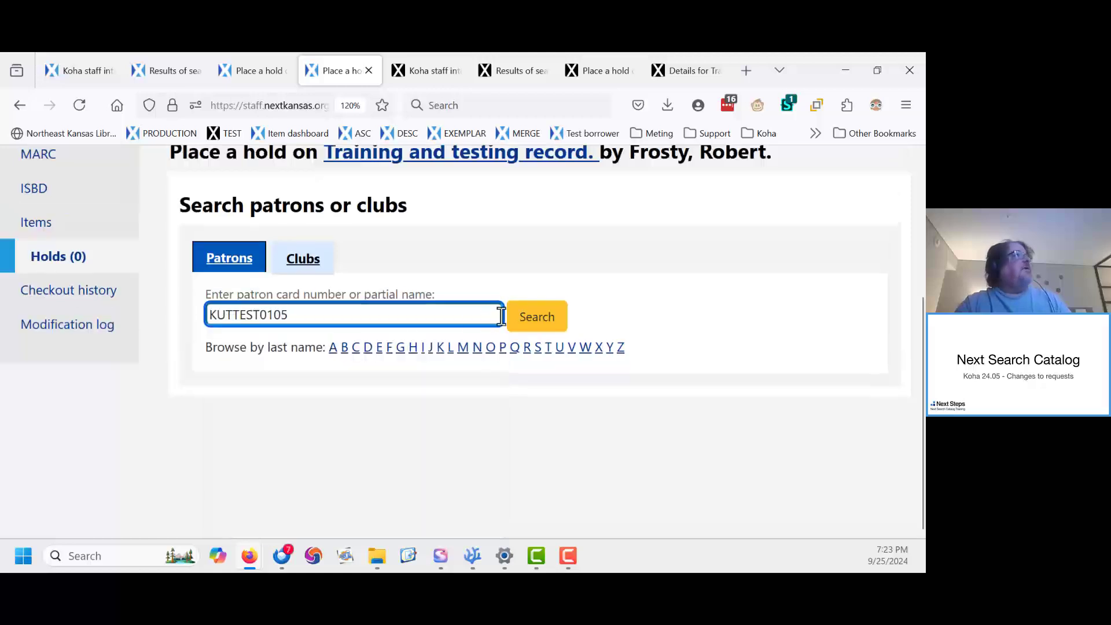
pyautogui.click(544, 321)
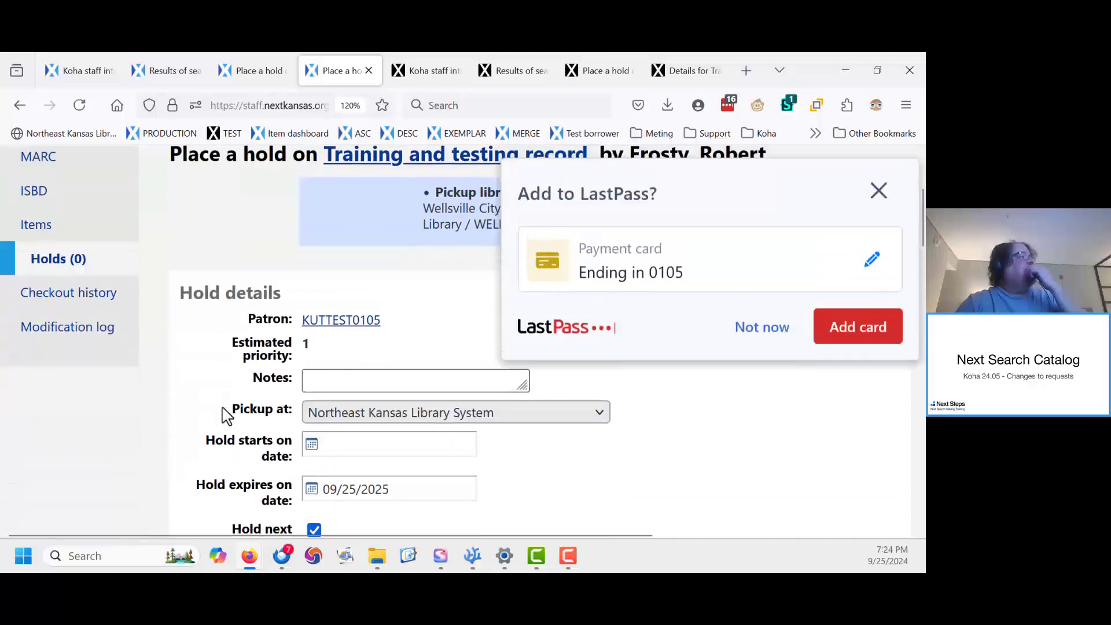
pyautogui.click(761, 322)
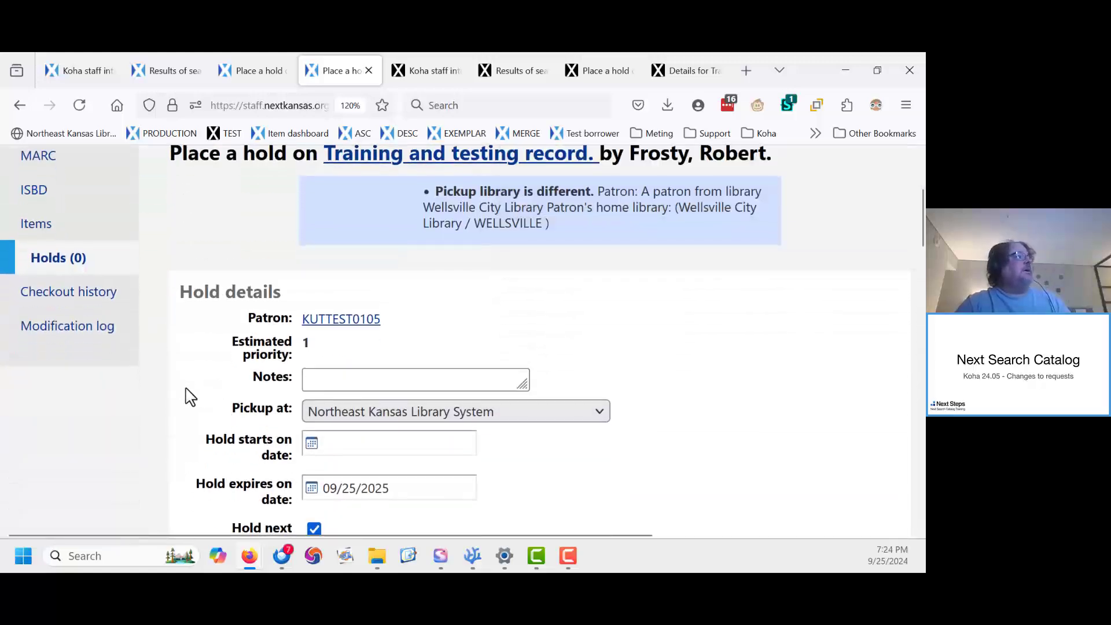
# - Review the production hold form's options for the next available item, an item group and a specific item
pyautogui.scroll(-6, 191, 398)
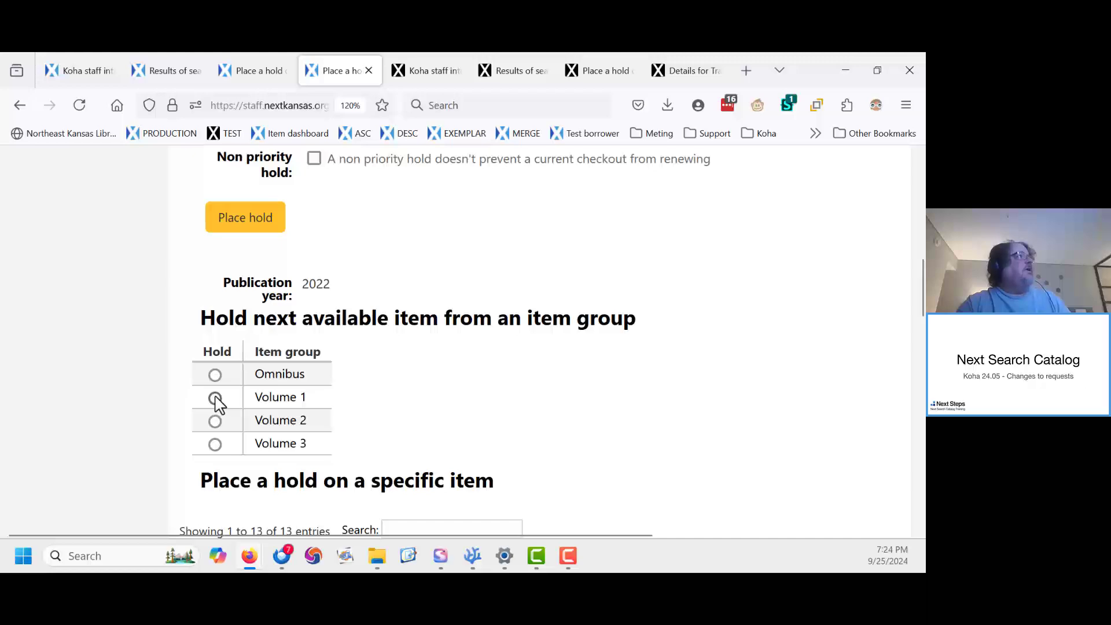
pyautogui.scroll(-5, 216, 400)
pyautogui.scroll(-14, 222, 405)
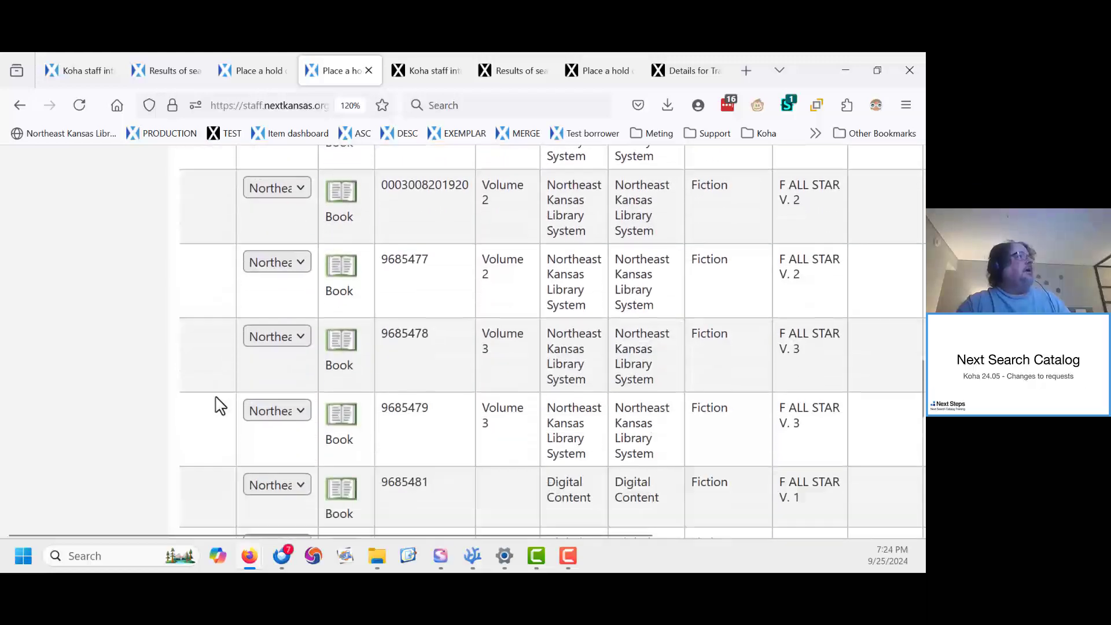
pyautogui.scroll(15, 220, 406)
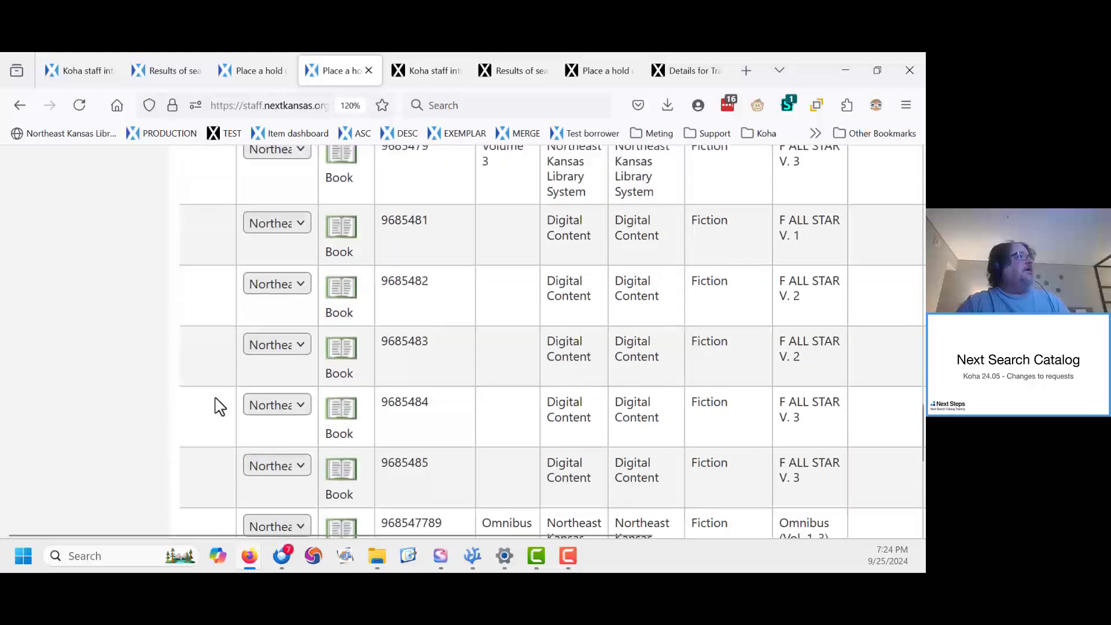
pyautogui.scroll(10, 218, 405)
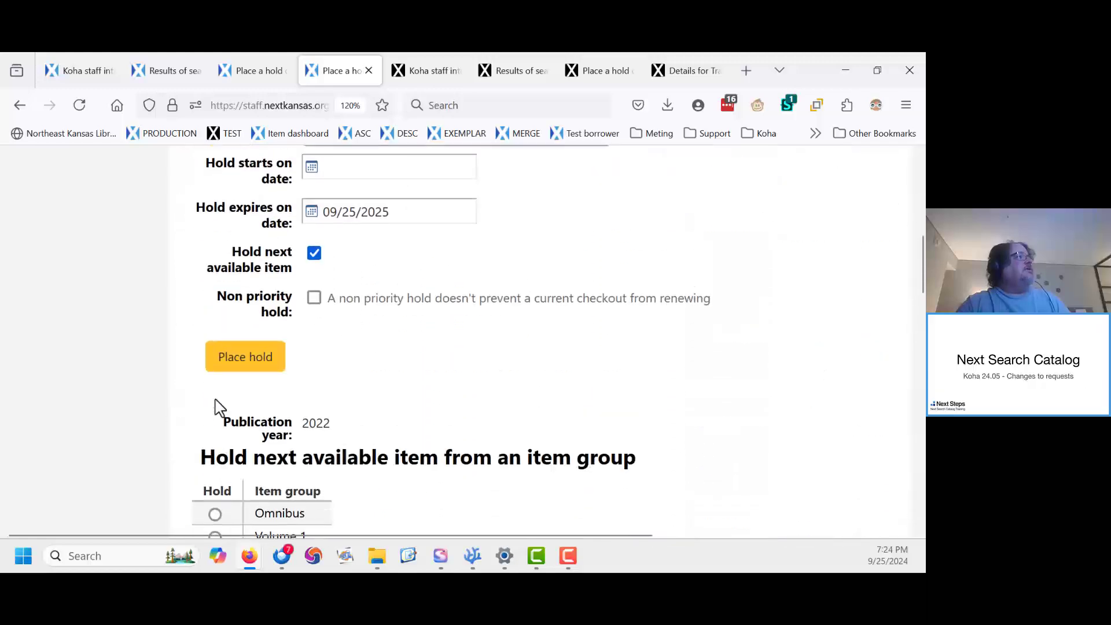
pyautogui.scroll(2, 228, 412)
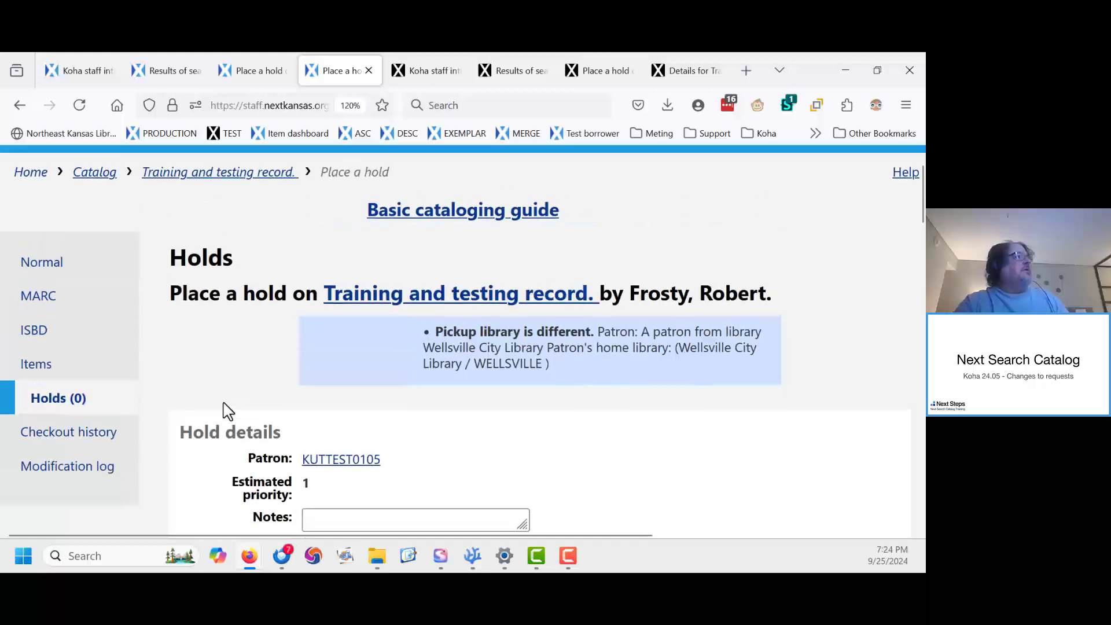
# - Refresh the All star training record on the test server and open its holds page
pyautogui.click(710, 78)
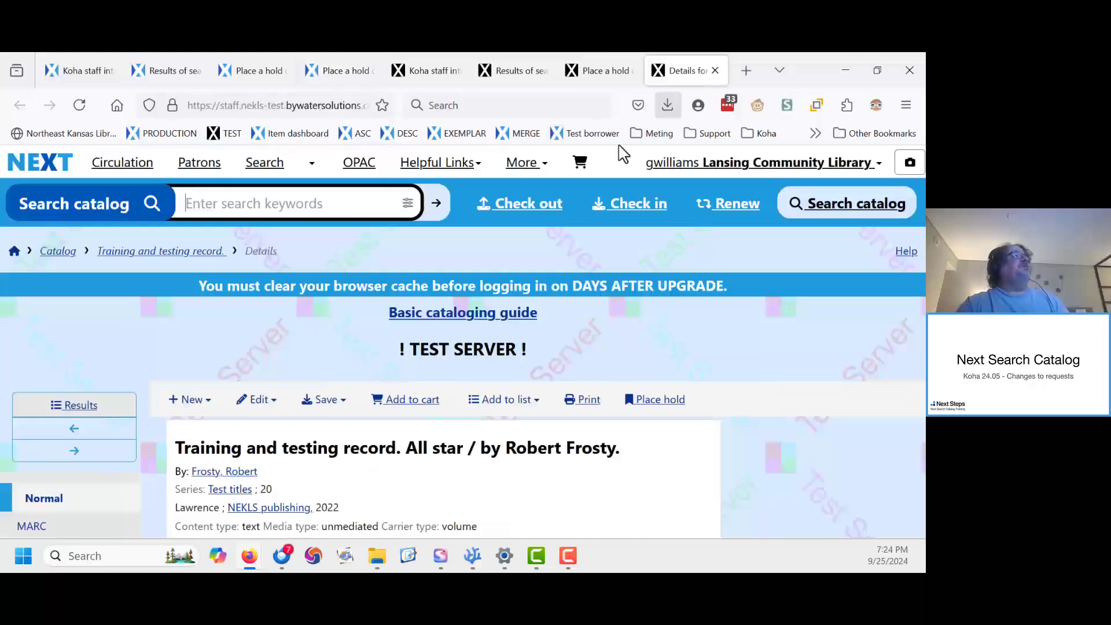
pyautogui.click(80, 104)
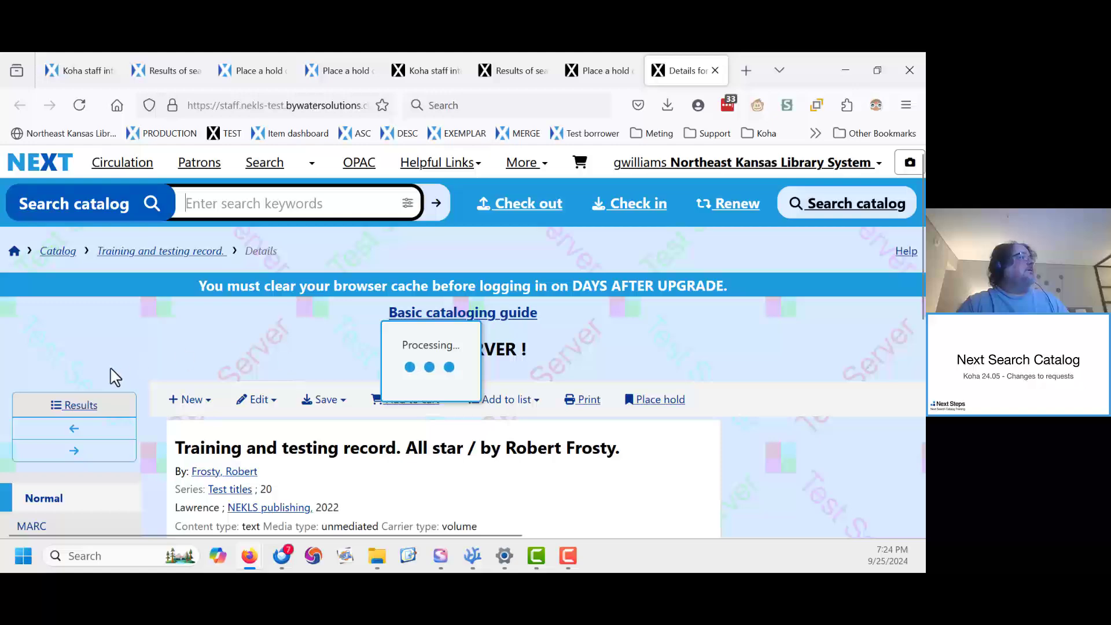
pyautogui.scroll(-5, 110, 377)
pyautogui.scroll(-2, 107, 374)
pyautogui.click(55, 265)
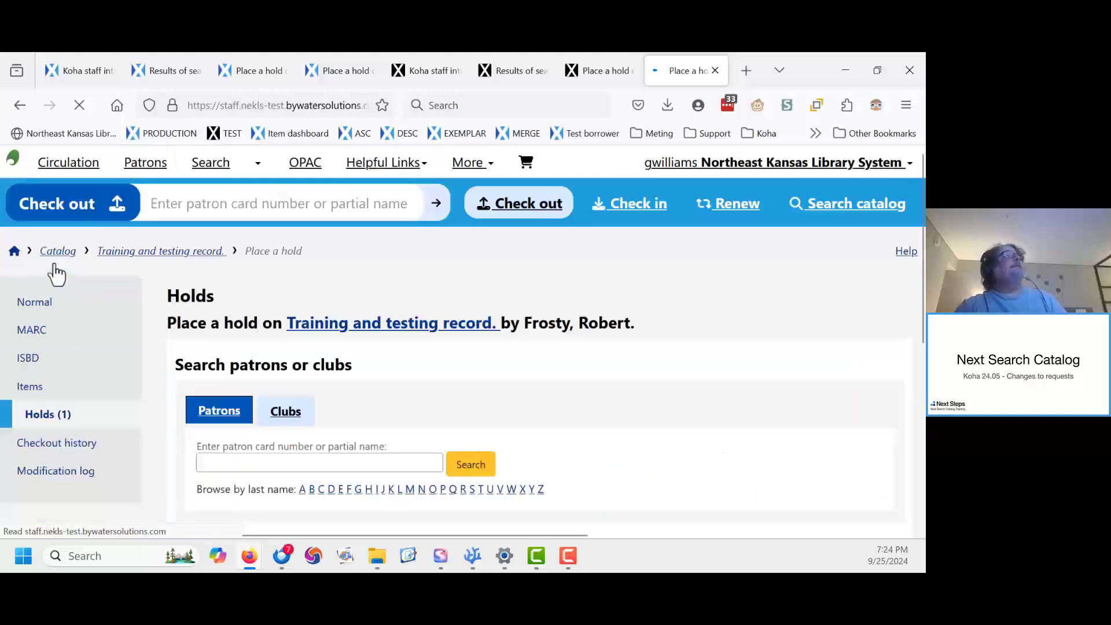
# - Start a test server hold using the test patron's card number, declining to save it as a payment card
pyautogui.scroll(-3, 427, 301)
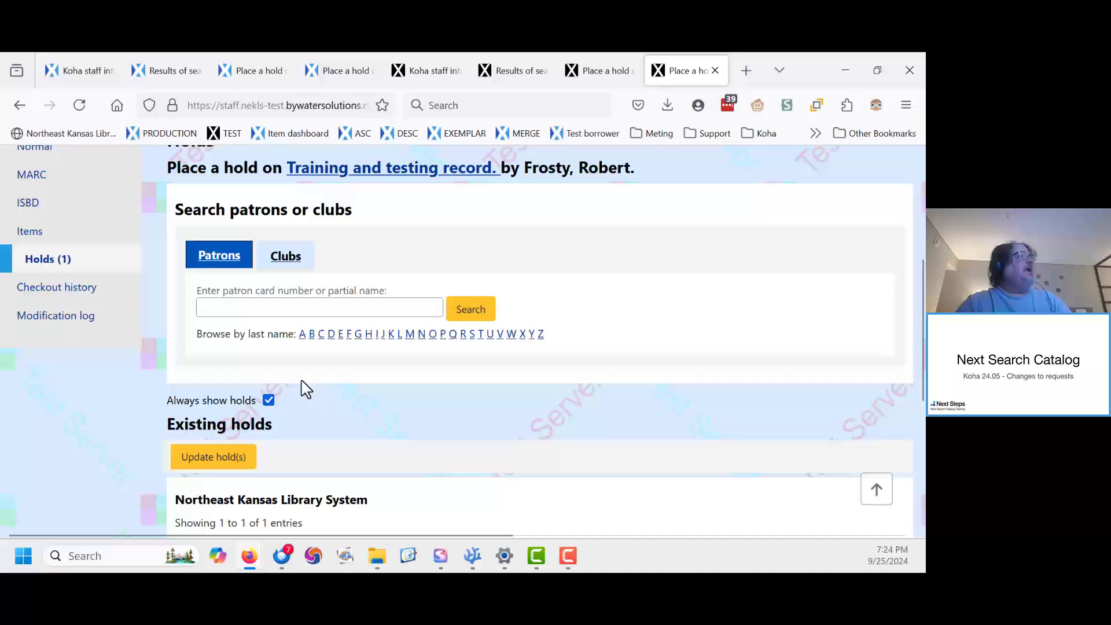
pyautogui.click(272, 303)
pyautogui.write('KUTTEST0105')
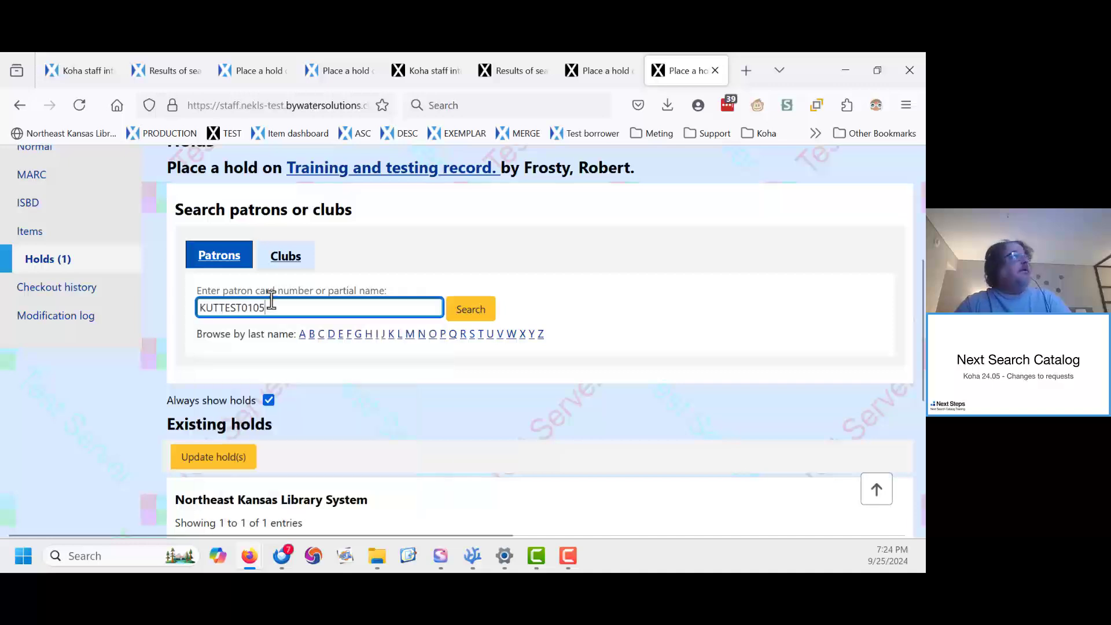
pyautogui.click(470, 312)
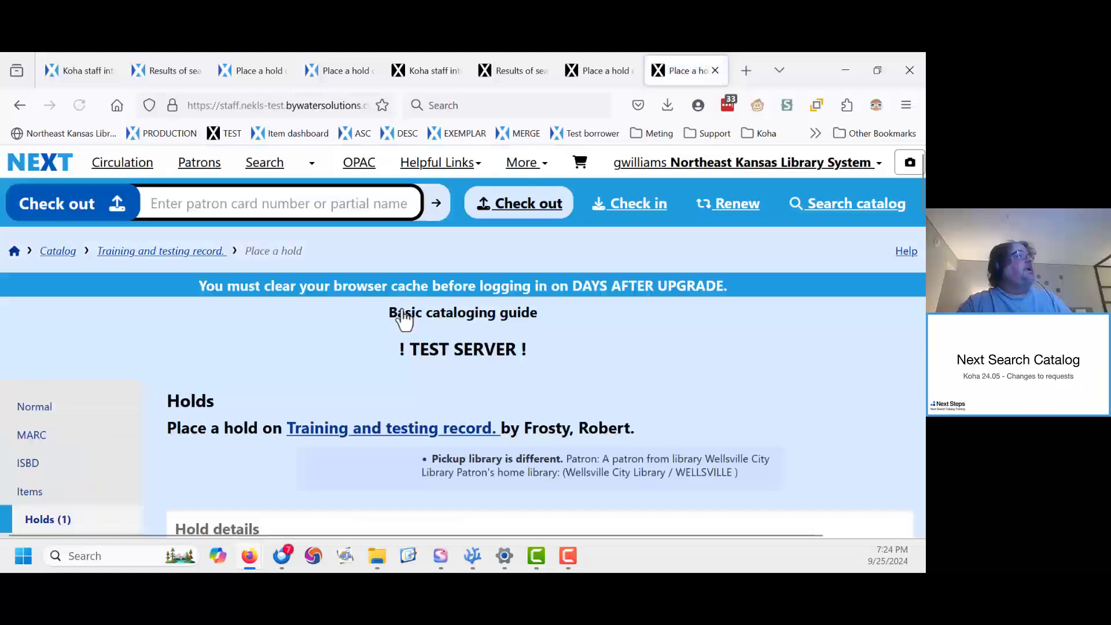
pyautogui.scroll(-5, 164, 400)
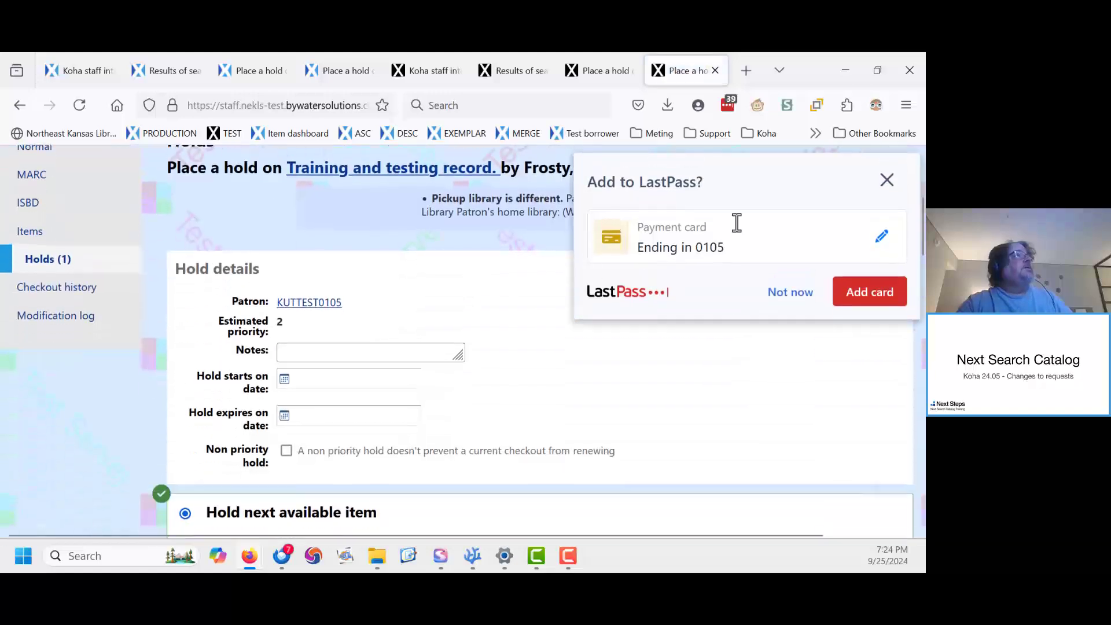
pyautogui.click(799, 295)
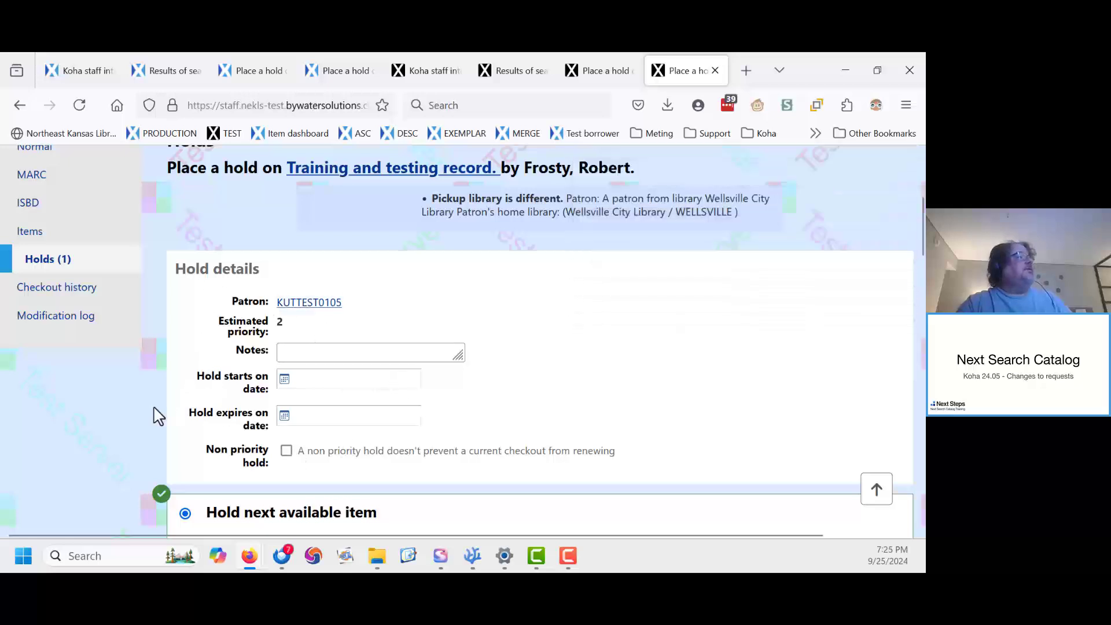
# - Select the item-group and specific-item hold options in turn to examine their holdable items and pickup locations
pyautogui.scroll(-4, 148, 419)
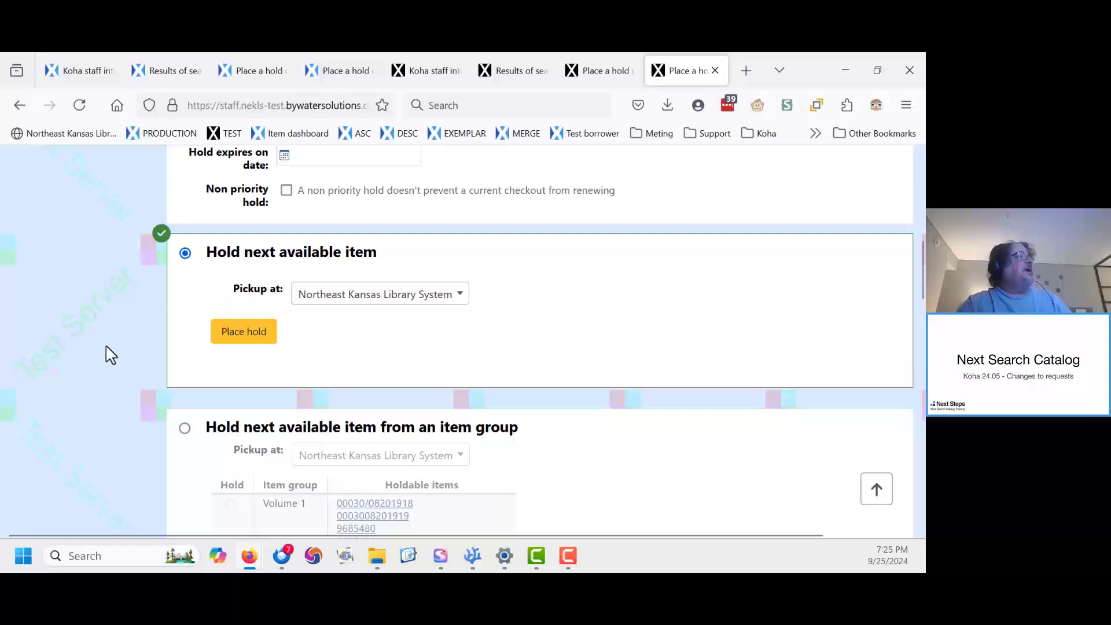
pyautogui.scroll(-3, 111, 355)
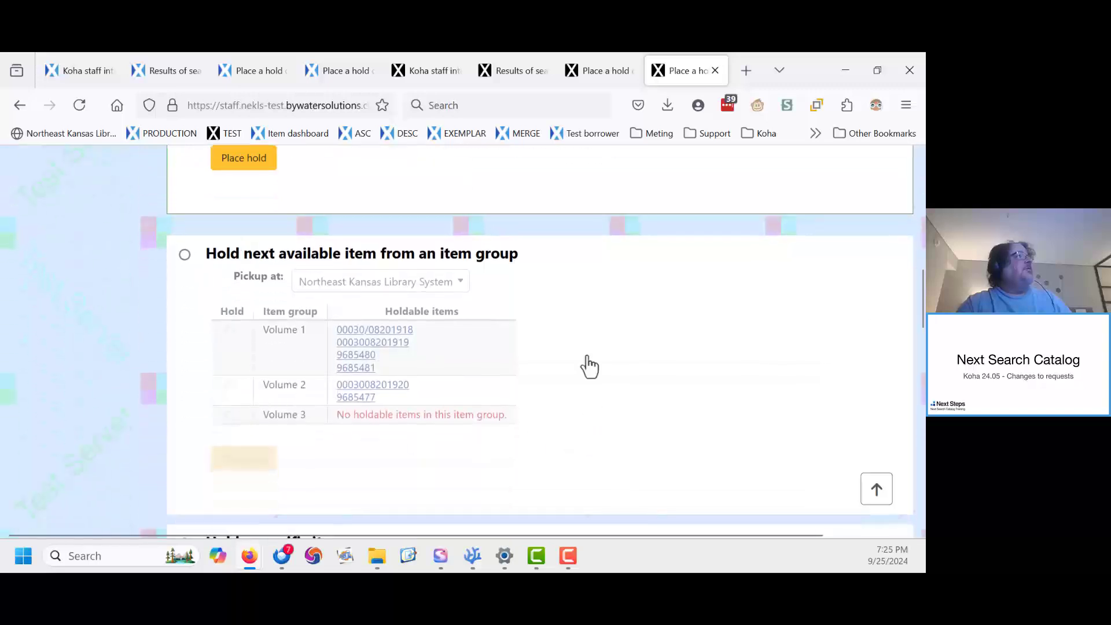
pyautogui.click(185, 255)
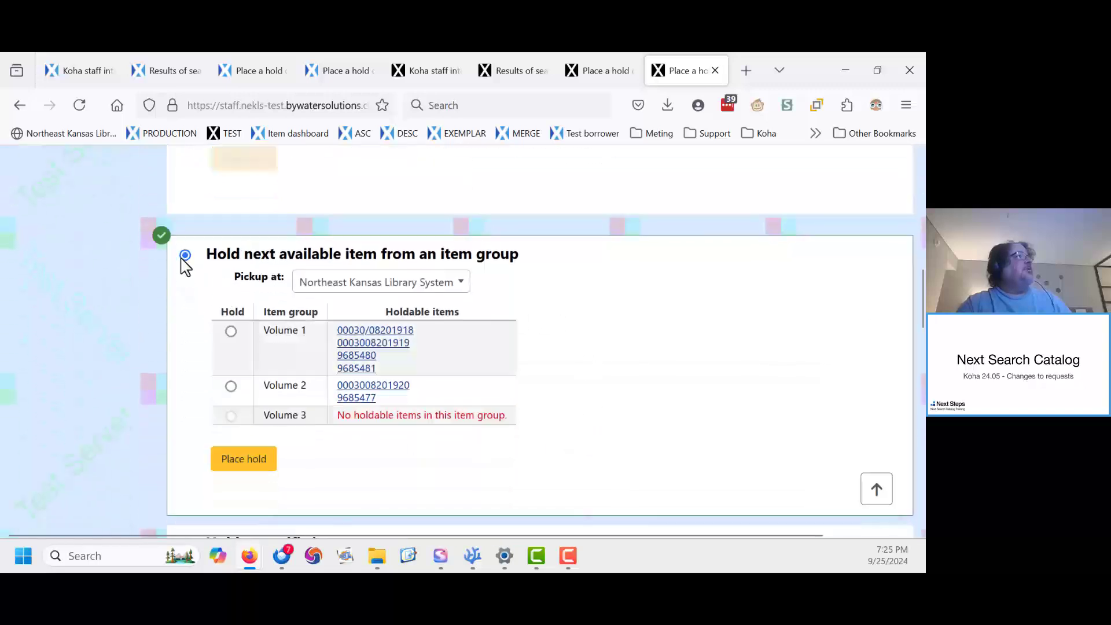
pyautogui.scroll(-5, 164, 378)
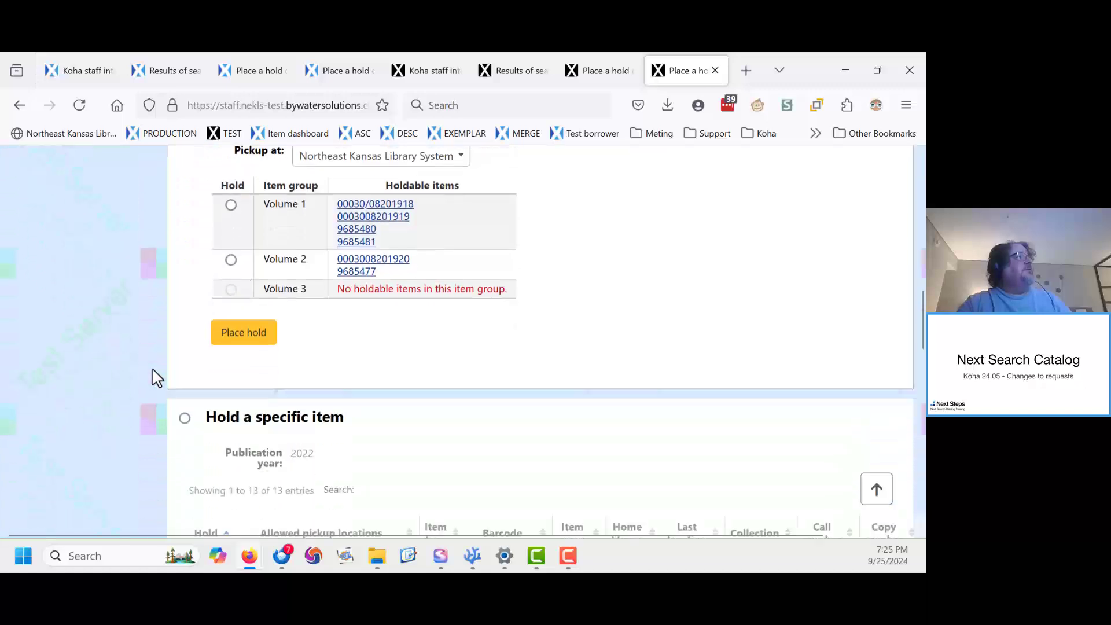
pyautogui.click(185, 285)
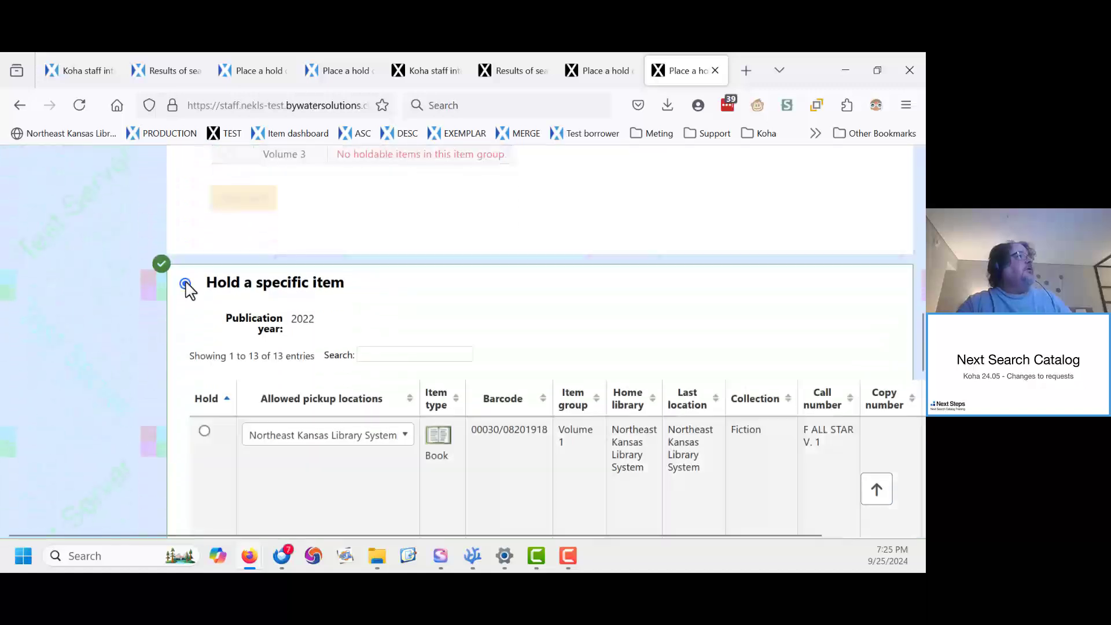
pyautogui.scroll(-3, 163, 335)
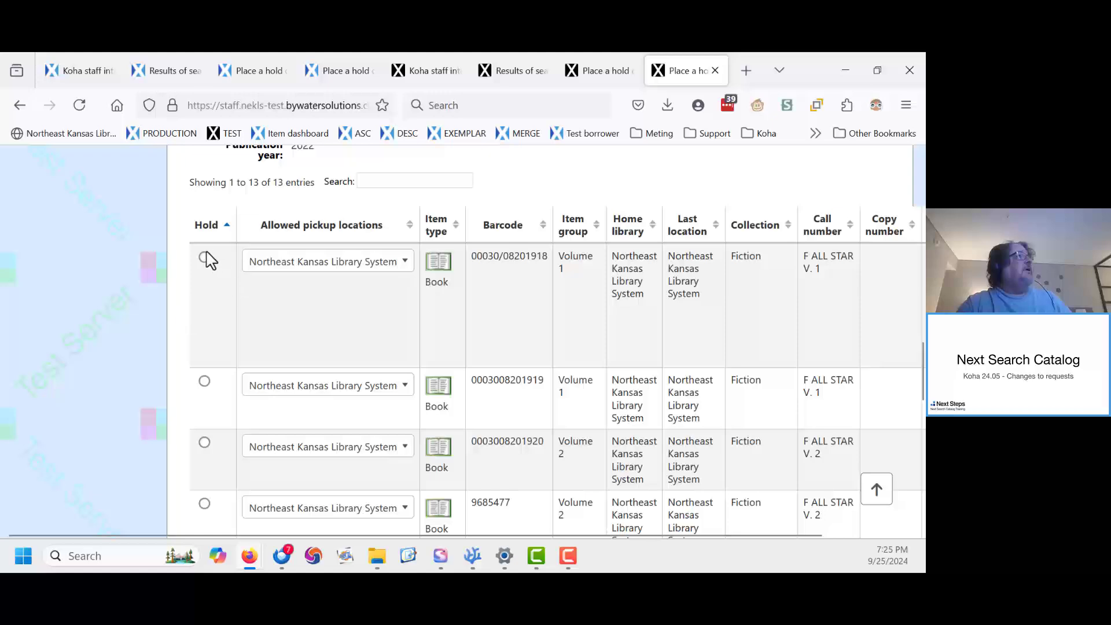
# - Examine the hold details and the specific-item table, checking which items can be selected and their item groups, pickup locations and home libraries
pyautogui.scroll(12, 831, 287)
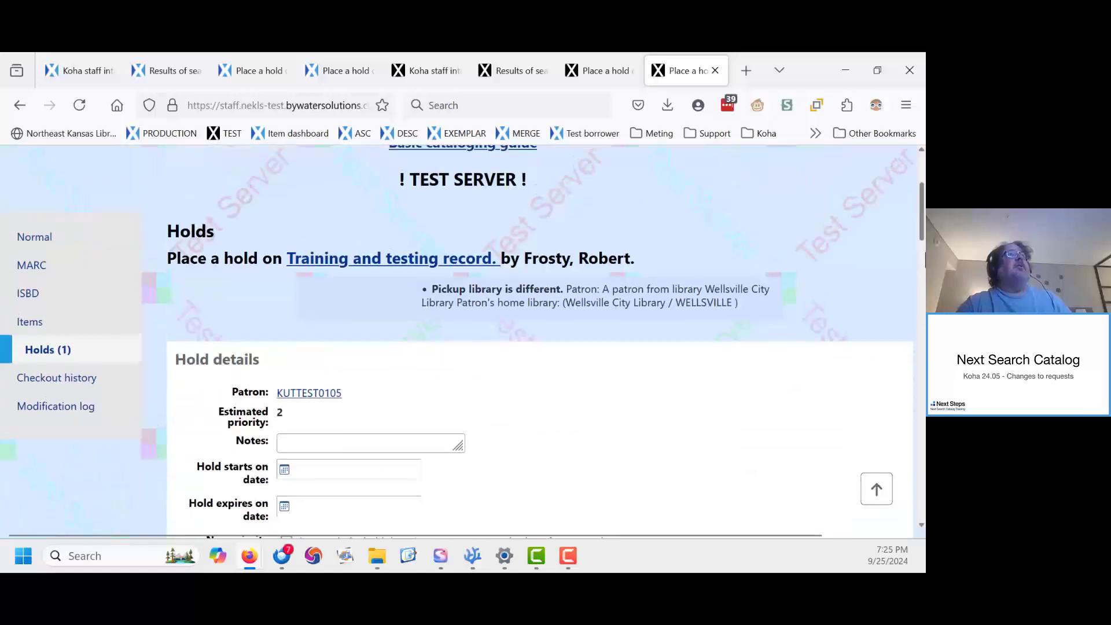
pyautogui.scroll(-10, 379, 377)
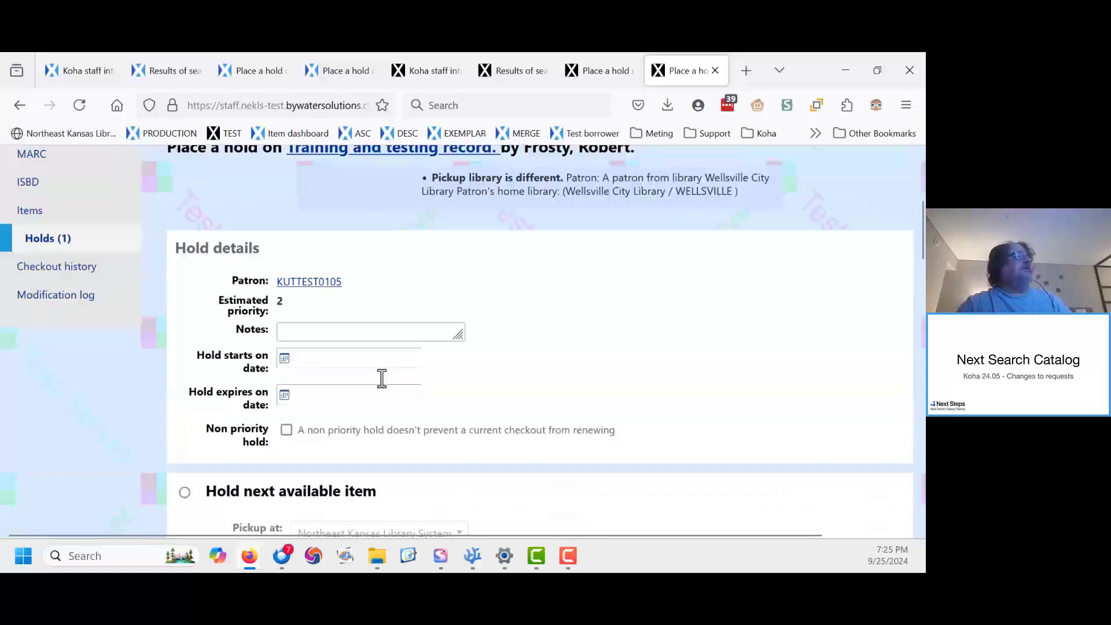
pyautogui.scroll(-6, 226, 395)
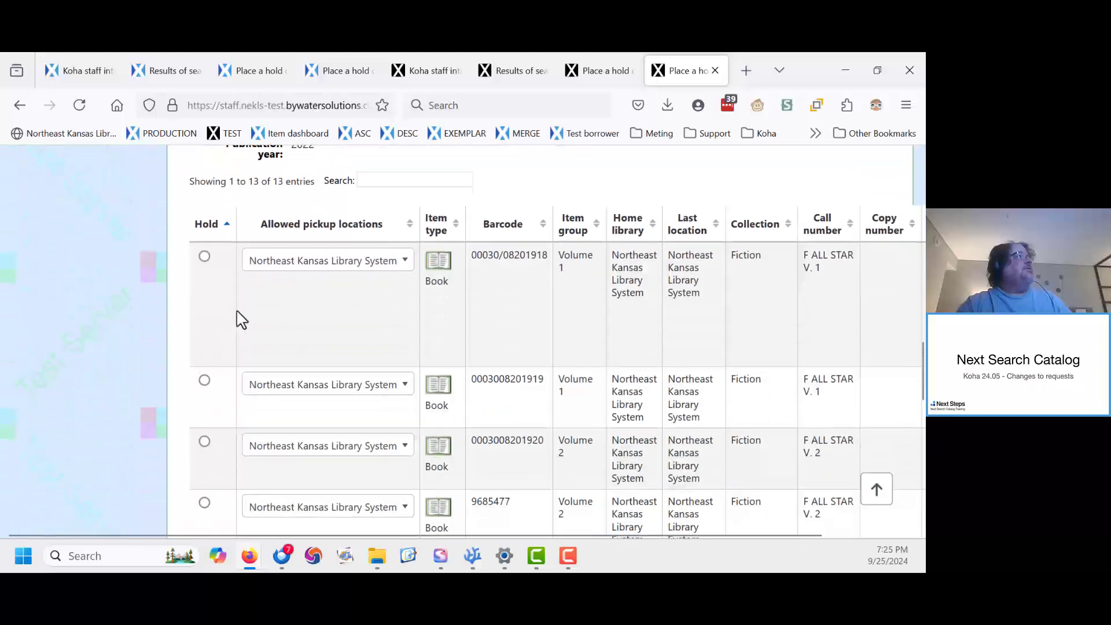
pyautogui.scroll(-7, 237, 324)
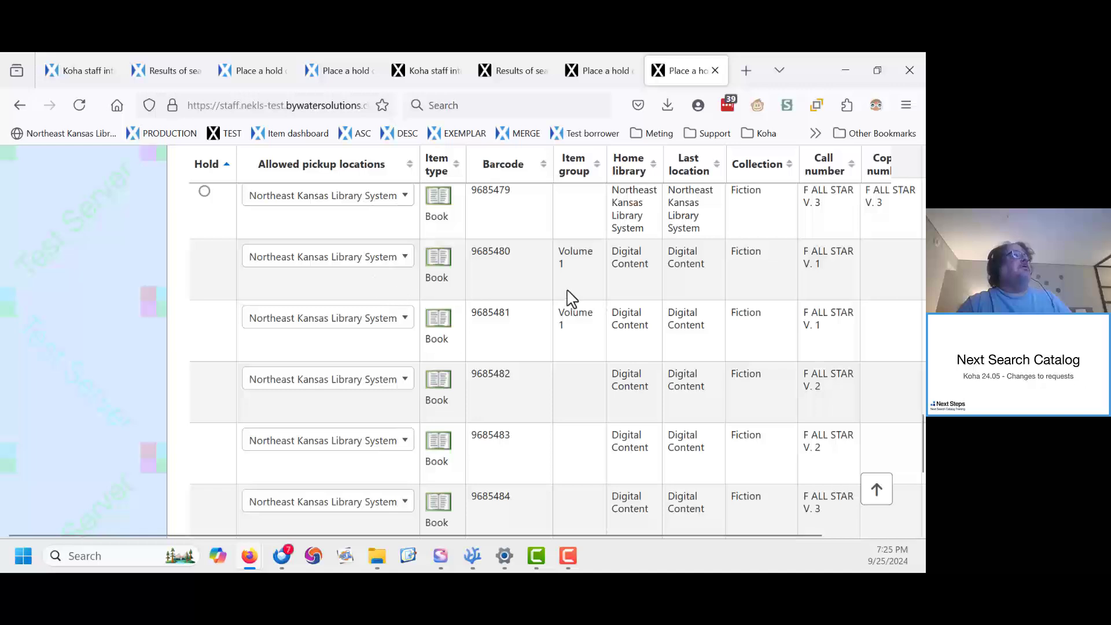
pyautogui.scroll(-5, 573, 301)
pyautogui.scroll(3, 579, 304)
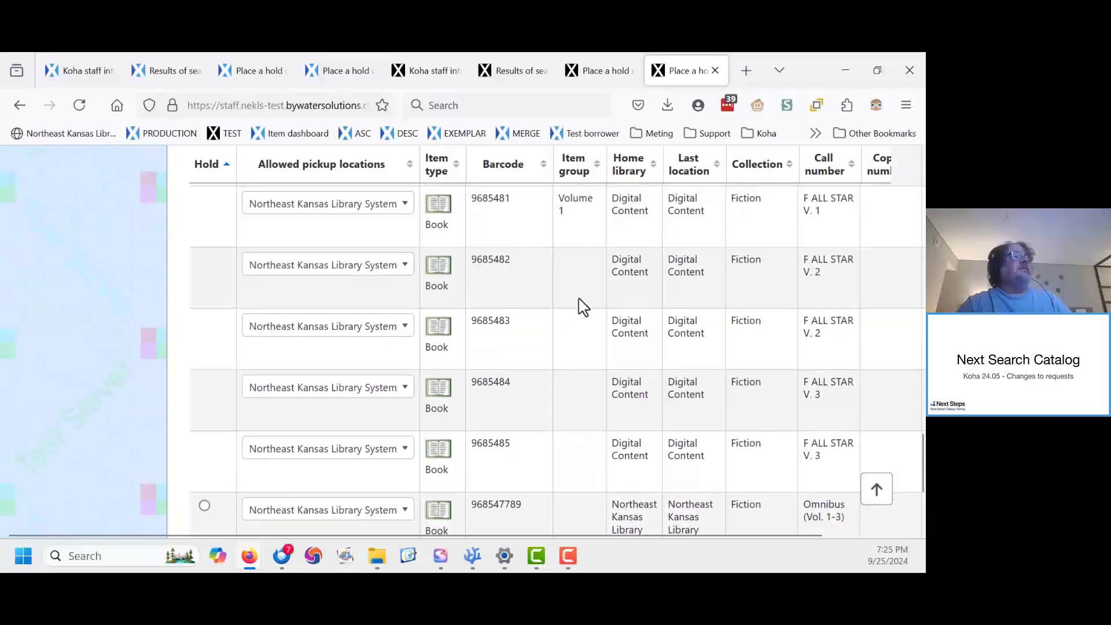
pyautogui.scroll(-2, 607, 309)
pyautogui.scroll(5, 643, 374)
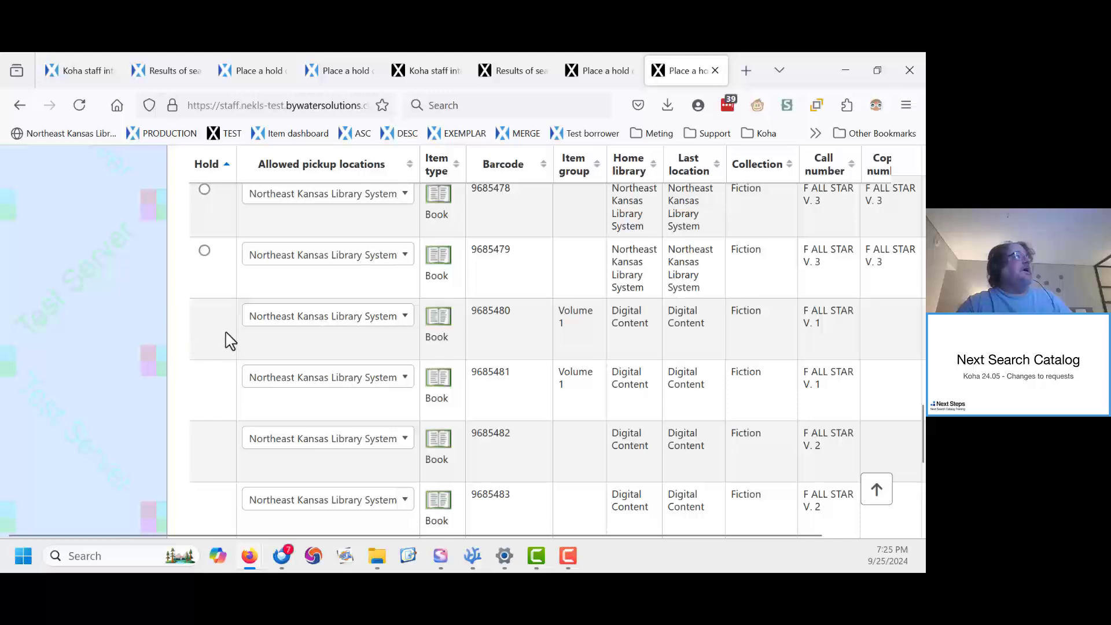
pyautogui.scroll(-6, 223, 442)
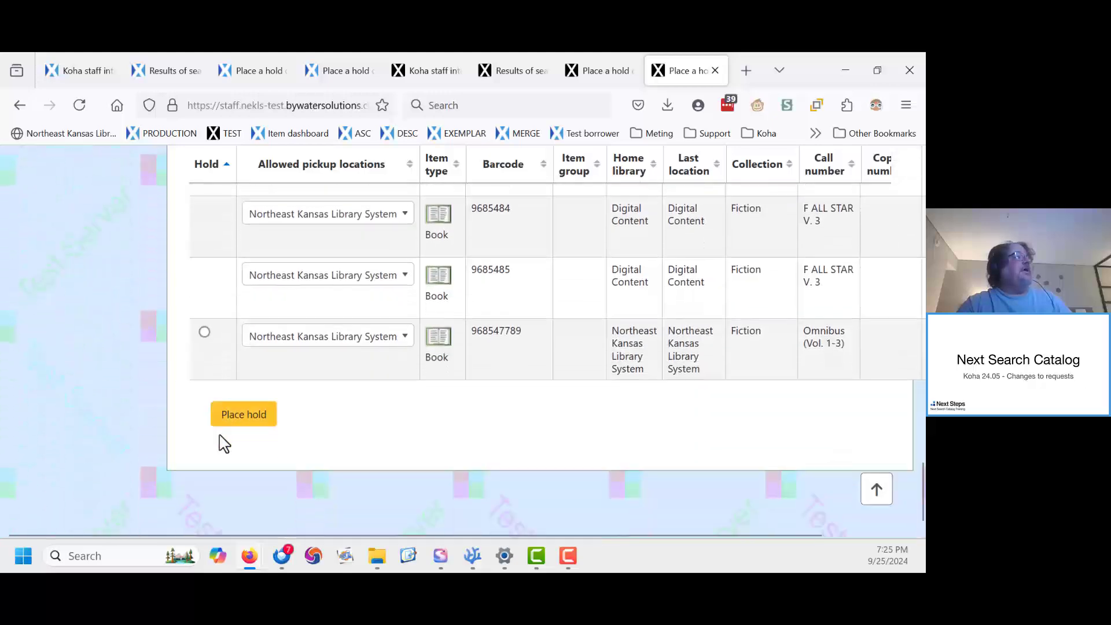
pyautogui.scroll(3, 225, 444)
pyautogui.scroll(8, 225, 444)
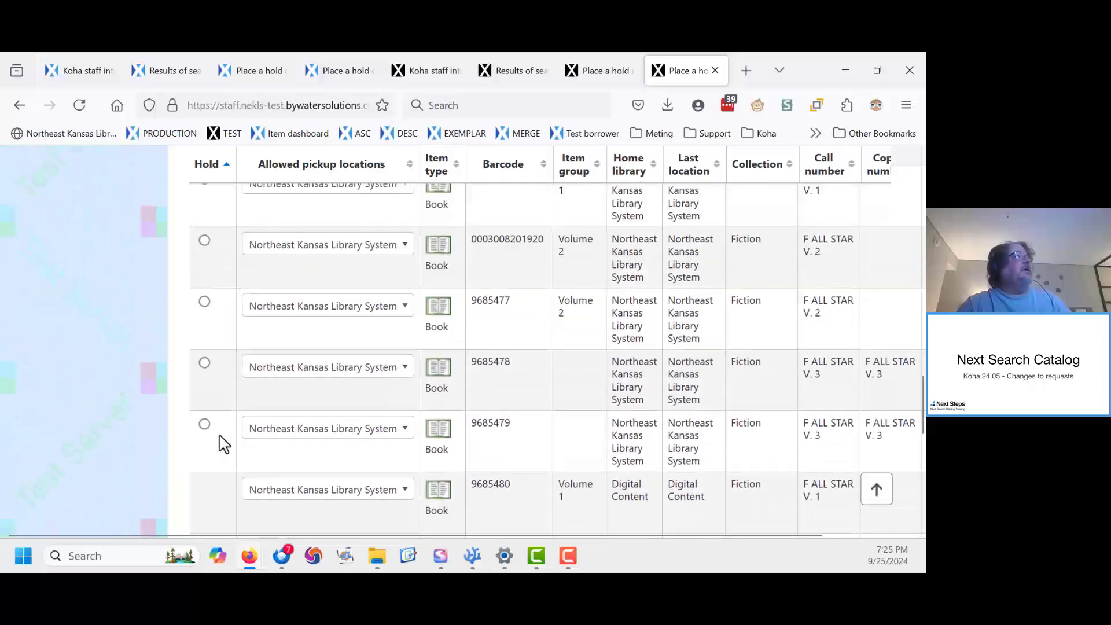
pyautogui.scroll(3, 225, 444)
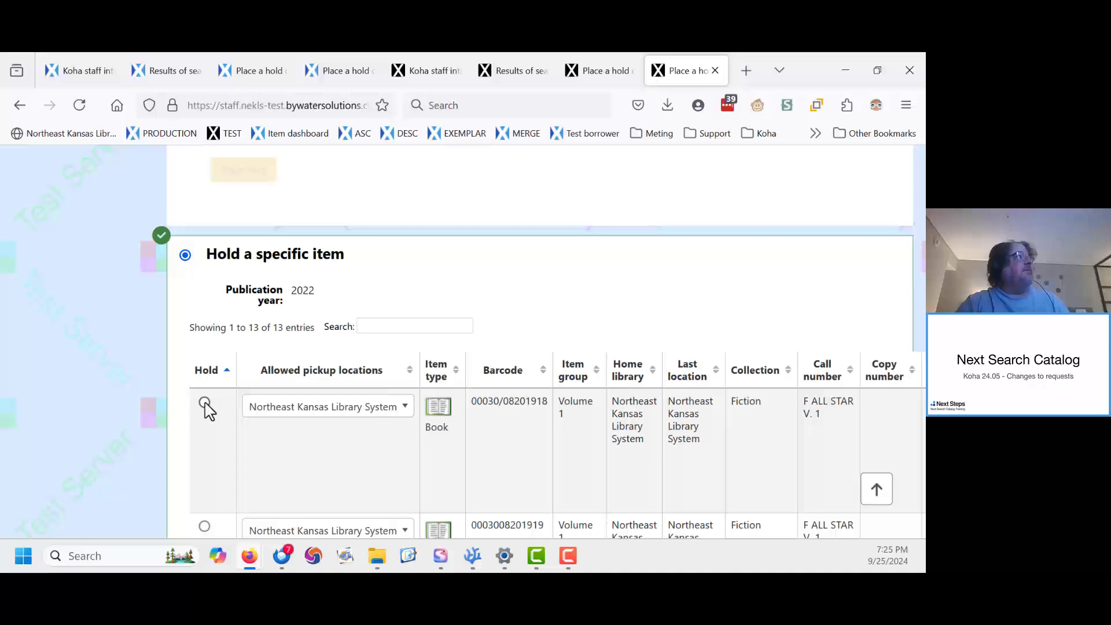
# - Switch the hold type to the next available item from an item group and review the form back up to its heading
pyautogui.scroll(4, 204, 407)
pyautogui.scroll(2, 261, 441)
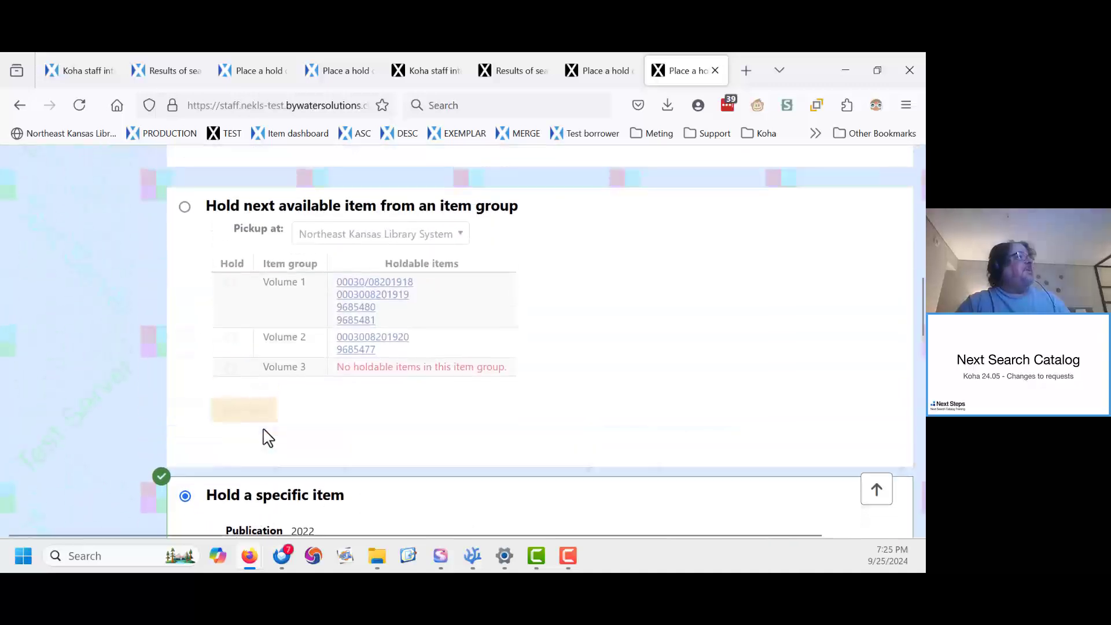
pyautogui.scroll(2, 271, 439)
pyautogui.scroll(3, 280, 444)
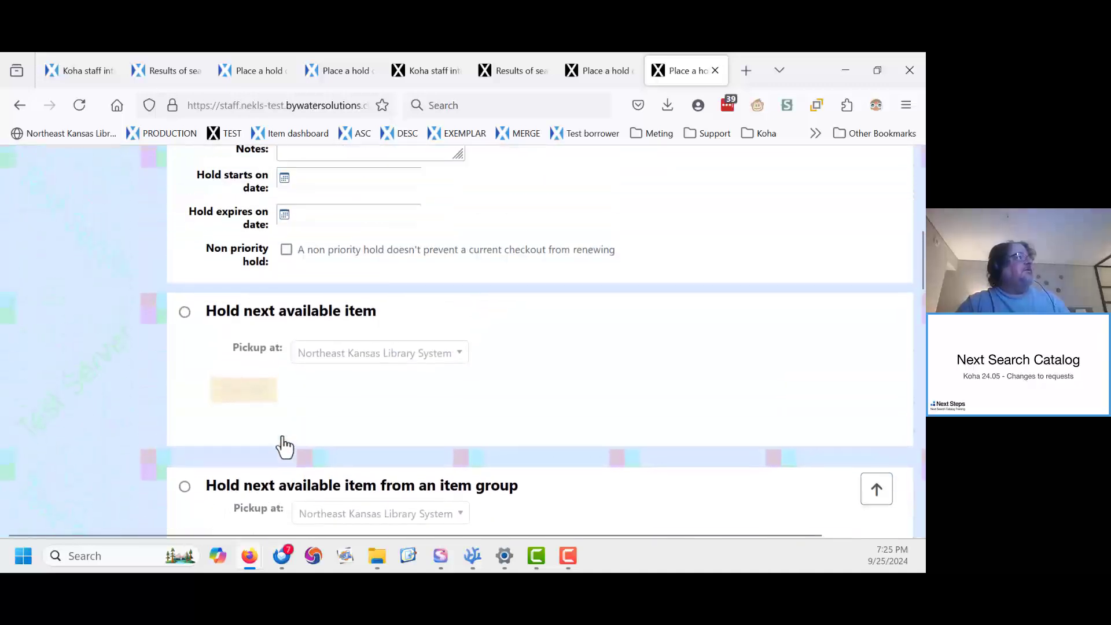
pyautogui.scroll(2, 285, 447)
pyautogui.scroll(-6, 285, 443)
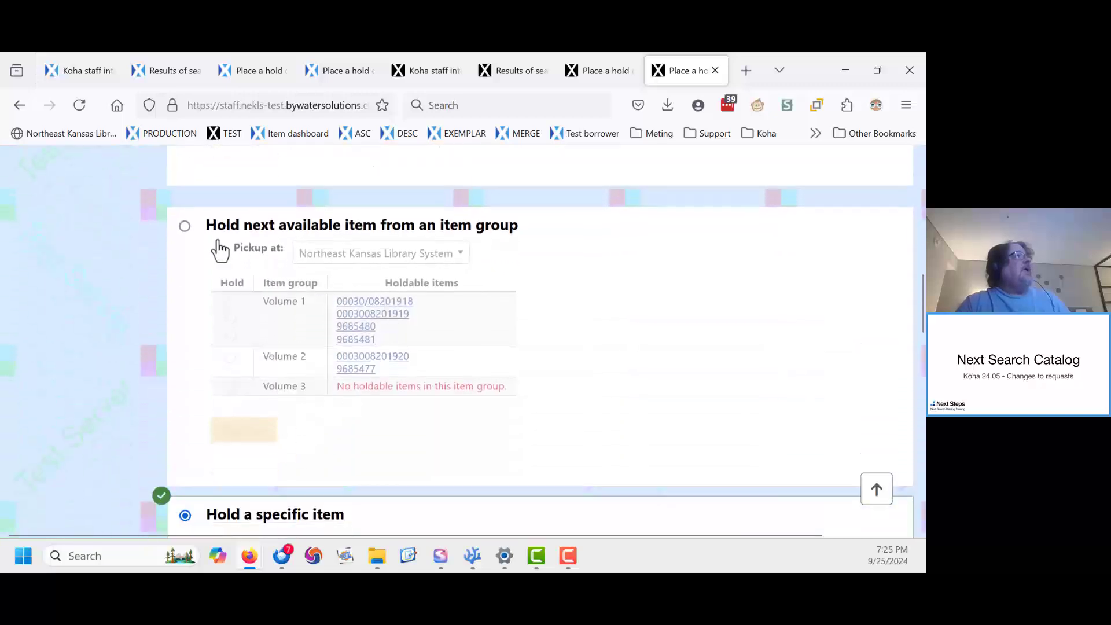
pyautogui.click(185, 227)
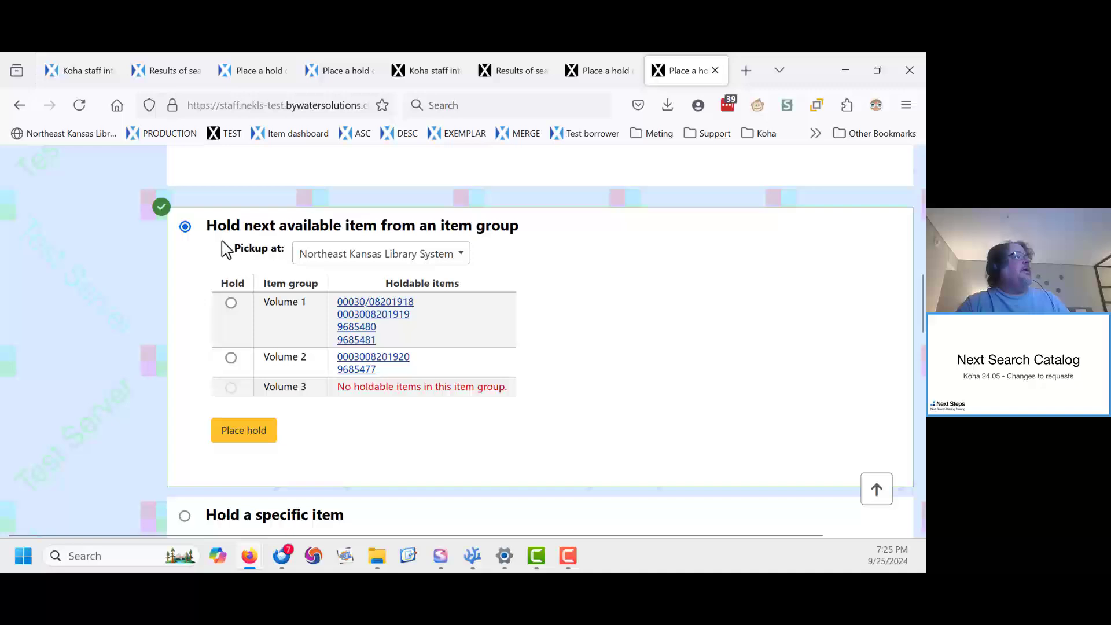
pyautogui.scroll(10, 184, 354)
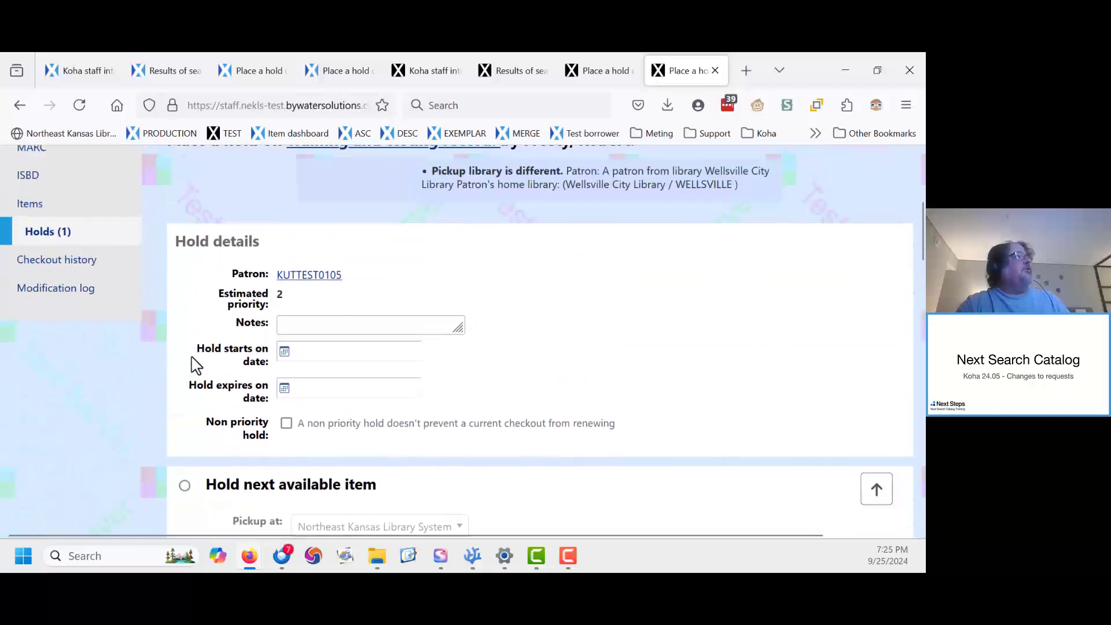
pyautogui.scroll(1, 195, 359)
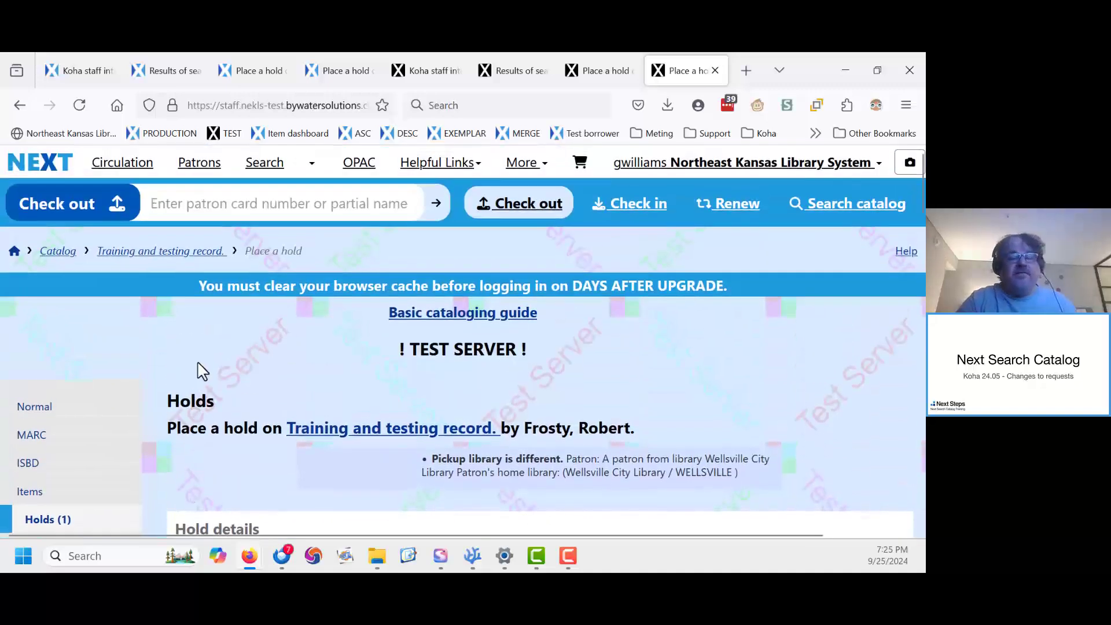